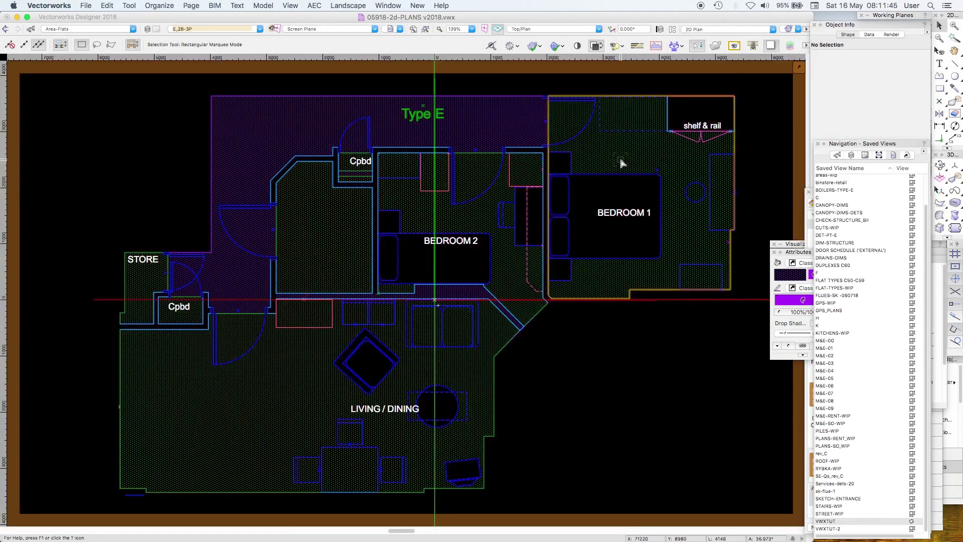
Step: Check Name and Area in Object Info for the Type E polygons: Bedroom 1, E BED 1, E LIV DINING, E BATHROOM
{"action": "left_click", "coordinate": [622, 163]}
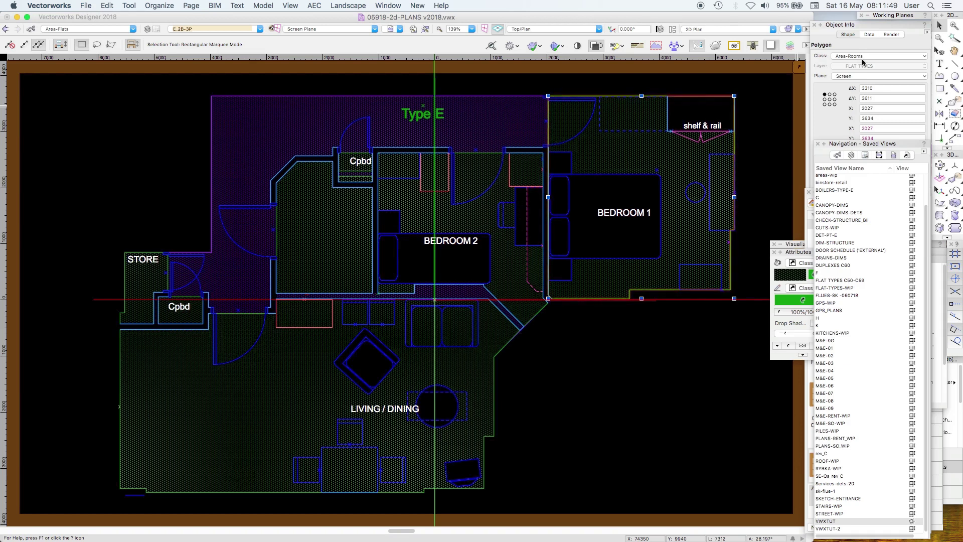
{"action": "left_click", "coordinate": [842, 123]}
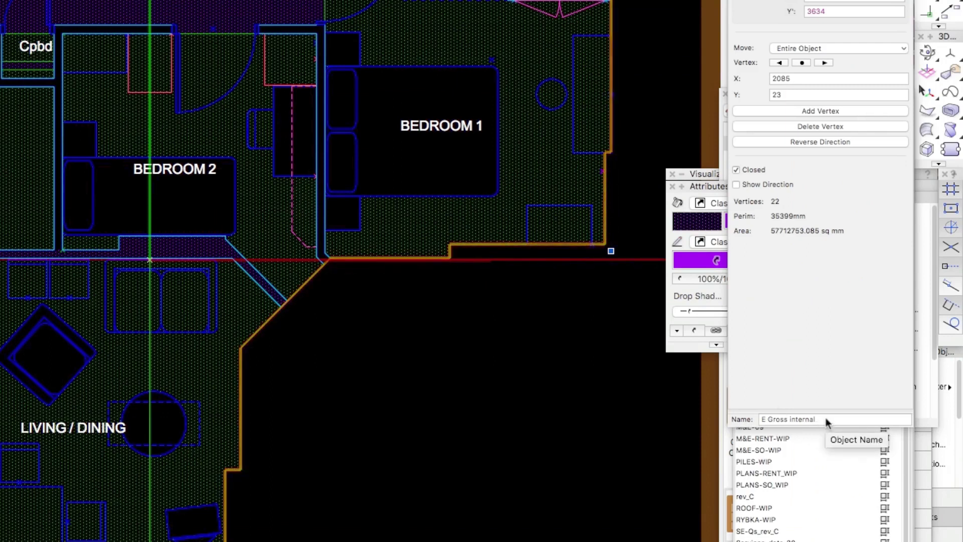
{"action": "key", "text": "Tab"}
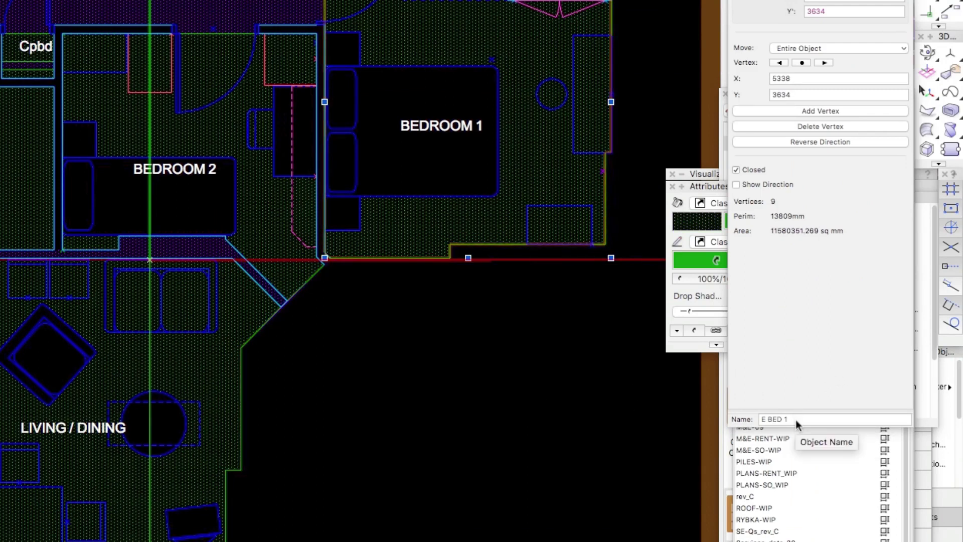
{"action": "key", "text": "Tab"}
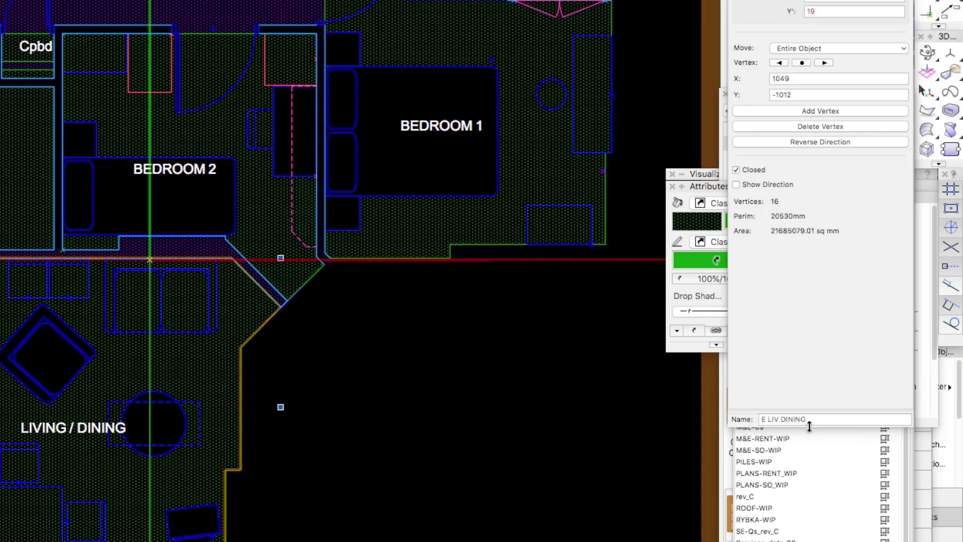
{"action": "key", "text": "Tab"}
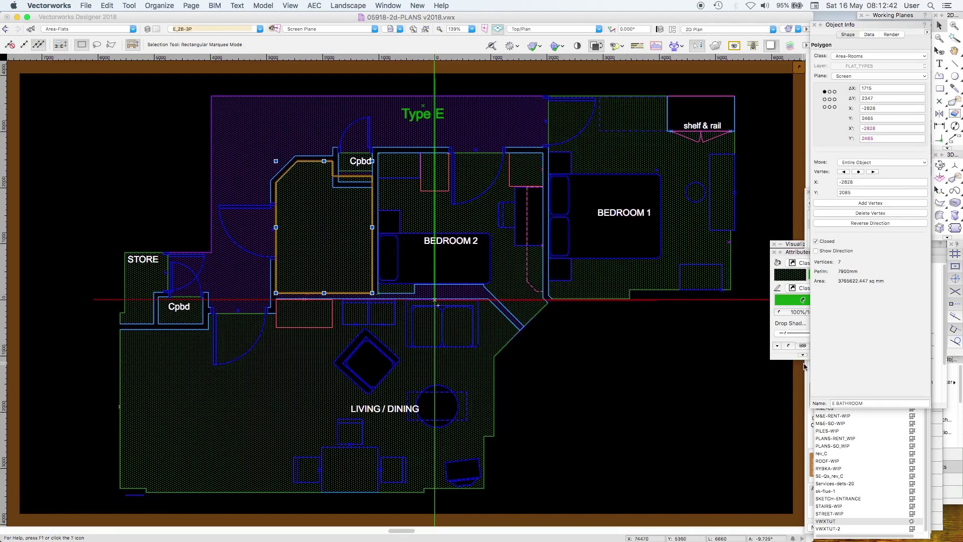
Step: Back in the drawing, merge the two rectangles into an L-shaped room polygon named room1
{"action": "left_click", "coordinate": [799, 67]}
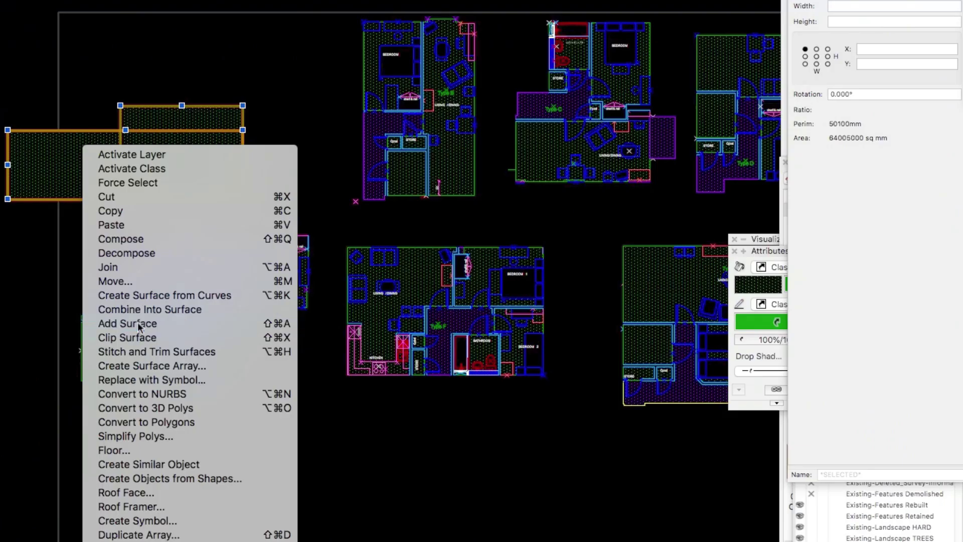
{"action": "left_click", "coordinate": [369, 297]}
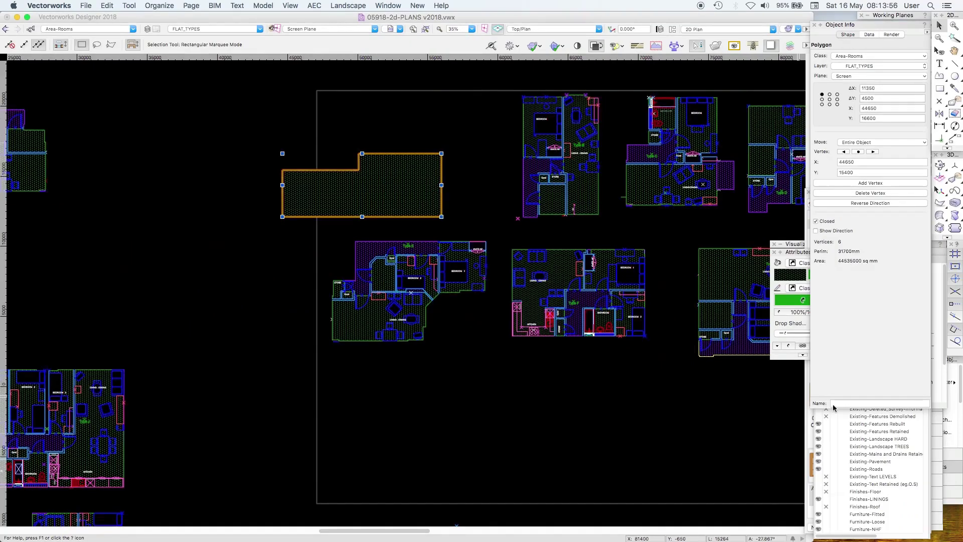
{"action": "left_click", "coordinate": [835, 474]}
{"action": "type", "text": "room1"}
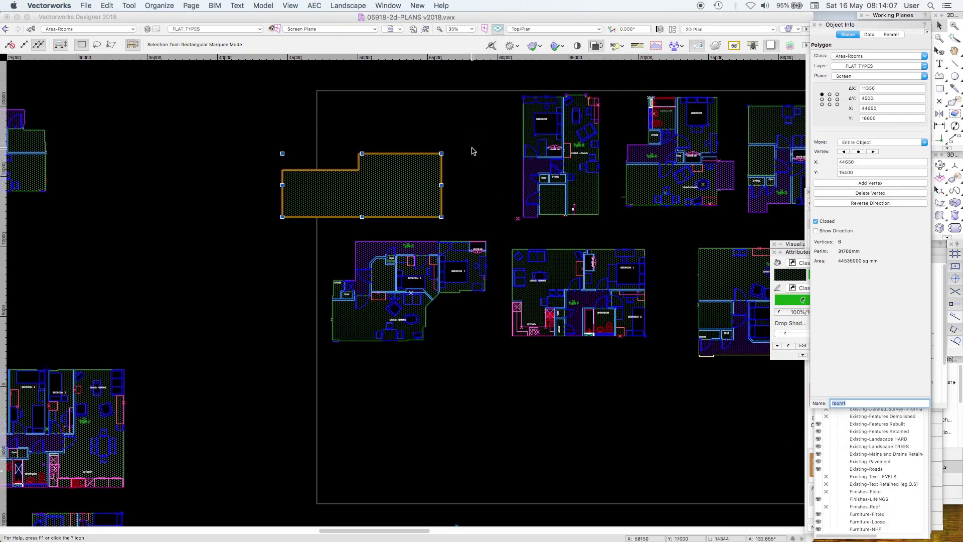
{"action": "left_click", "coordinate": [474, 151]}
Step: Copy the L-shaped room and reshape the copies' edges into the smaller room2 and room3
{"action": "left_click_drag", "start_coordinate": [416, 183], "coordinate": [263, 110], "text": "alt"}
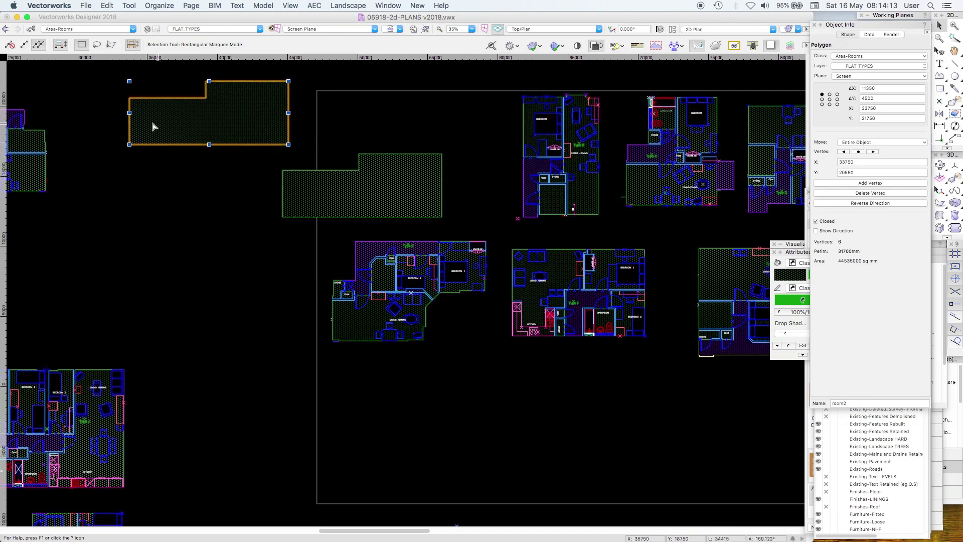
{"action": "key", "text": "shift+r"}
{"action": "left_click_drag", "start_coordinate": [129, 121], "coordinate": [189, 119]}
{"action": "key", "text": "x"}
{"action": "key", "text": "x"}
{"action": "left_click", "coordinate": [274, 122]}
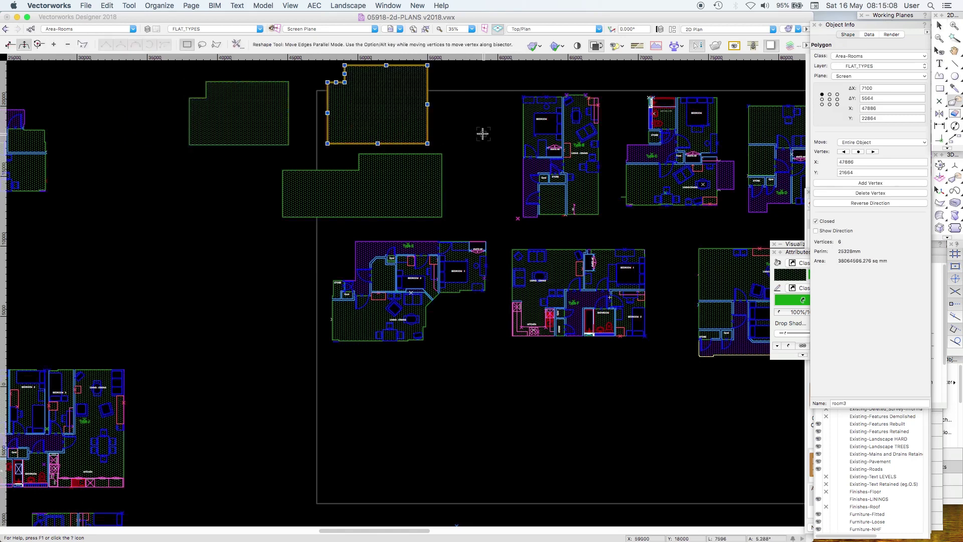
{"action": "key", "text": "x"}
{"action": "left_click", "coordinate": [478, 136]}
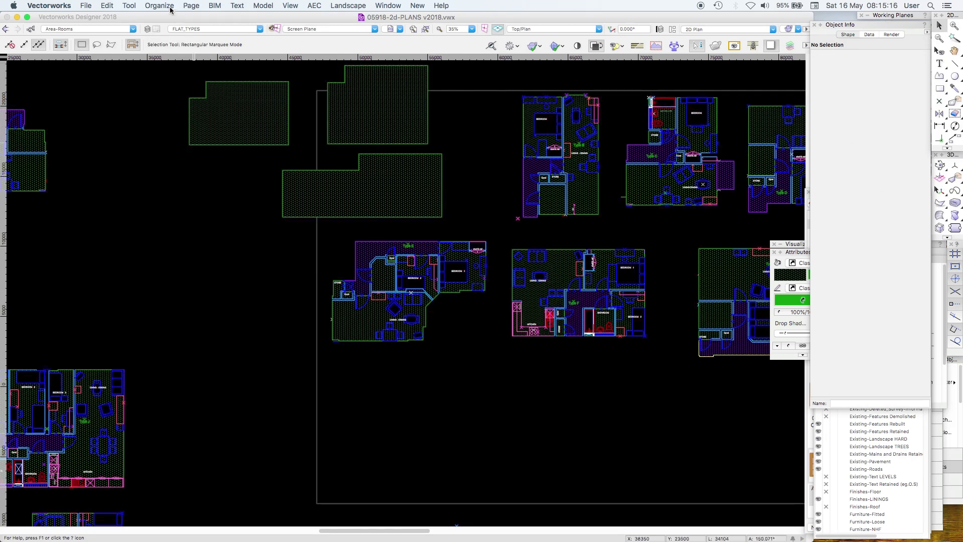
Step: Open the Resource Manager on the file's ACCOMODATION worksheets and bring up the new-resource options
{"action": "left_click", "coordinate": [159, 6]}
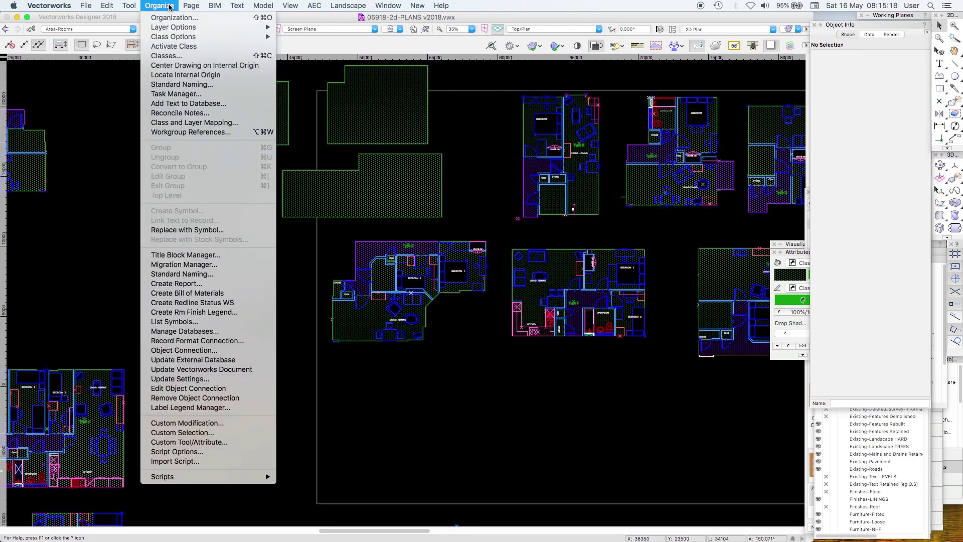
{"action": "left_click", "coordinate": [169, 7]}
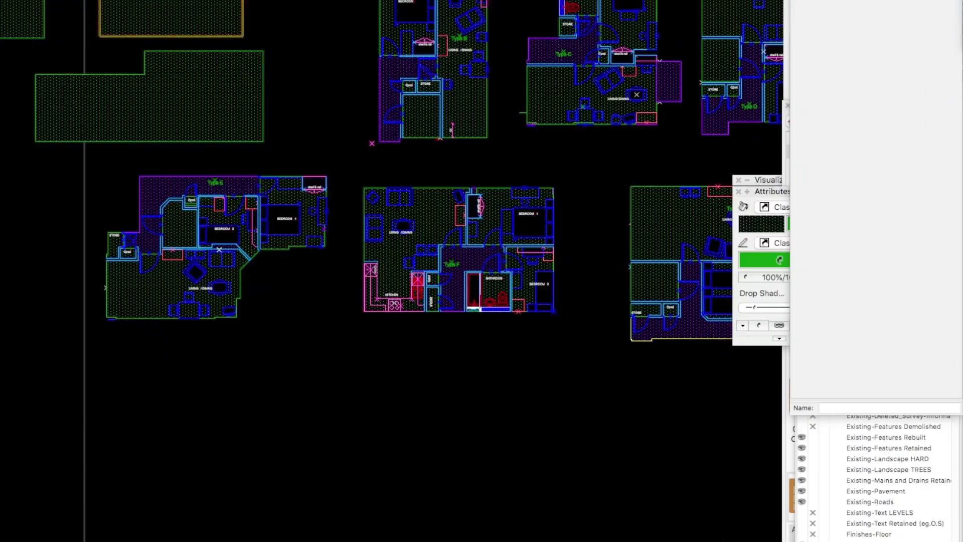
{"action": "left_click", "coordinate": [809, 437]}
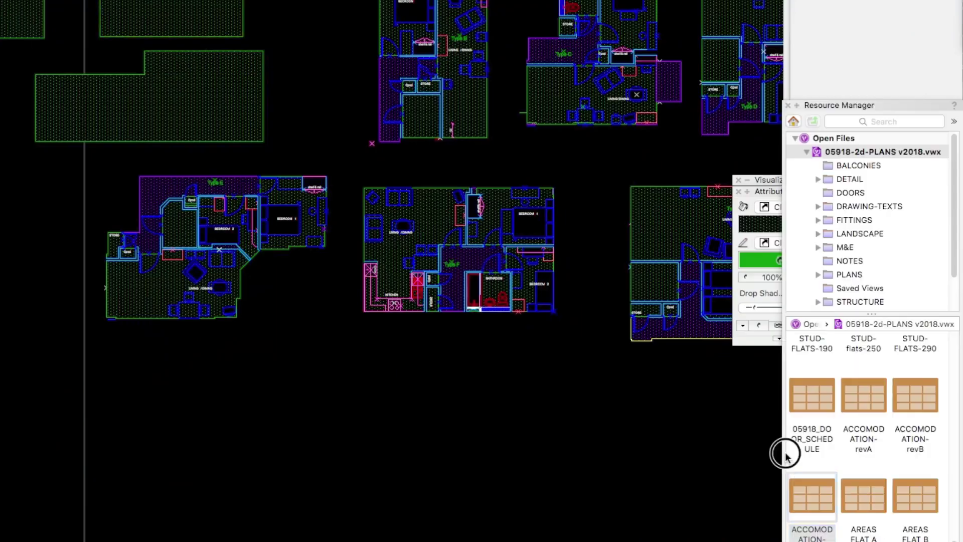
{"action": "left_click", "coordinate": [786, 456]}
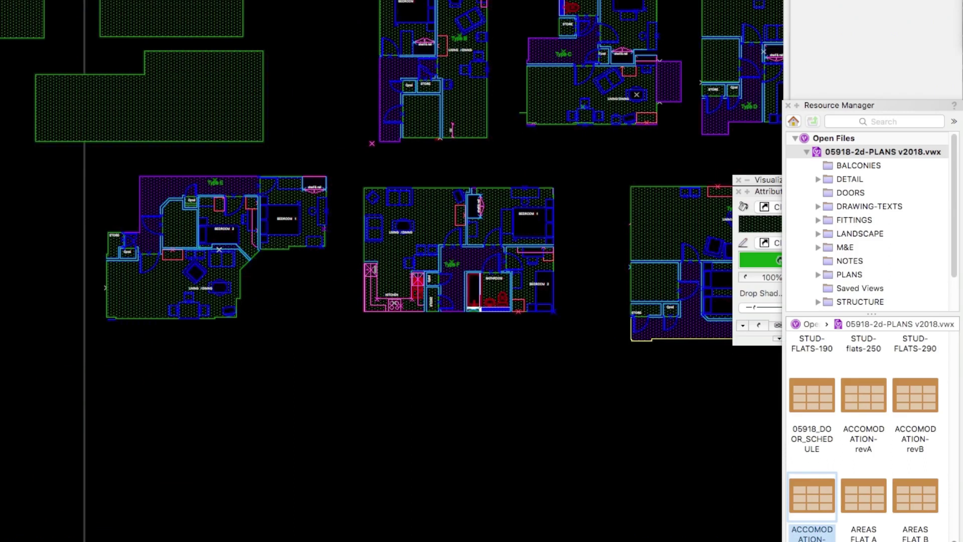
{"action": "scroll", "coordinate": [954, 538], "scroll_direction": "up", "scroll_amount": 3}
{"action": "scroll", "coordinate": [954, 538], "scroll_direction": "down", "scroll_amount": 2}
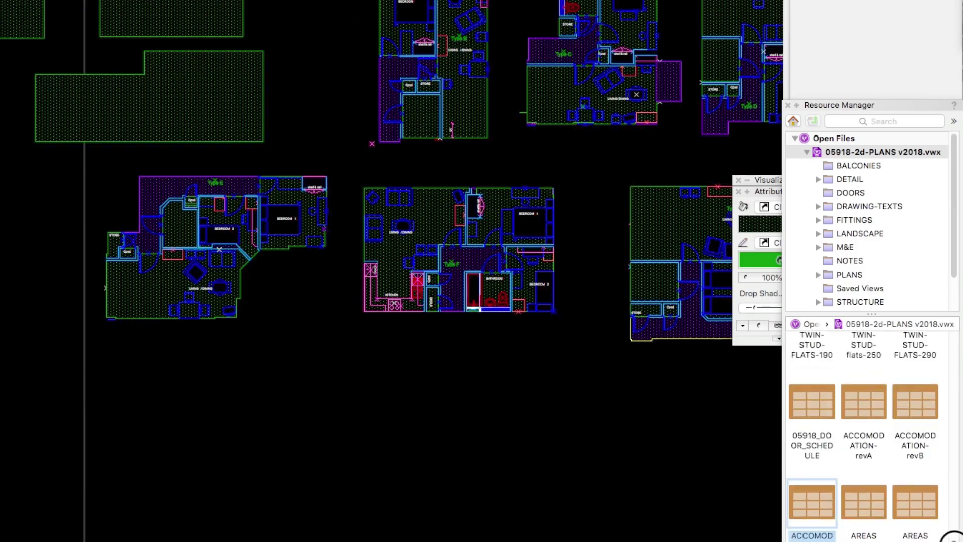
{"action": "scroll", "coordinate": [954, 538], "scroll_direction": "down", "scroll_amount": 1}
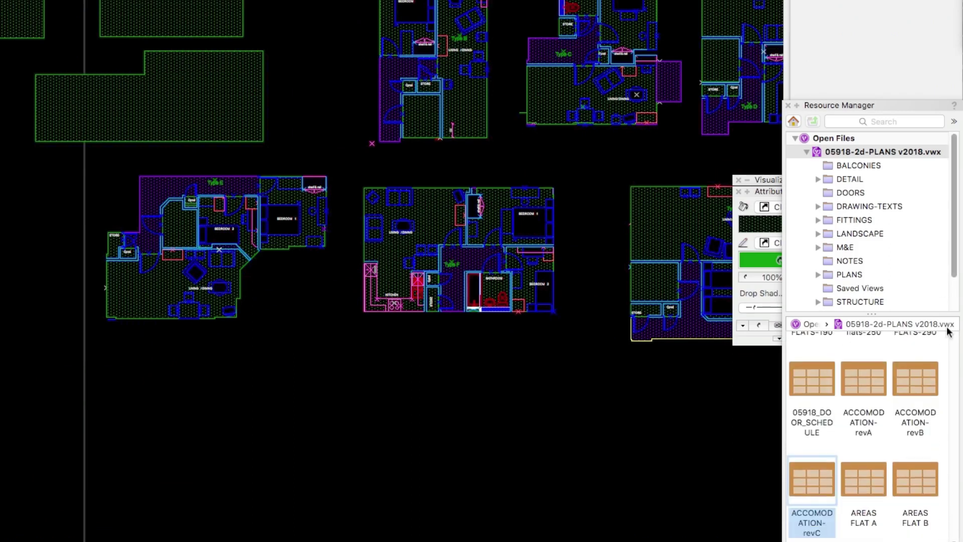
{"action": "right_click", "coordinate": [942, 351]}
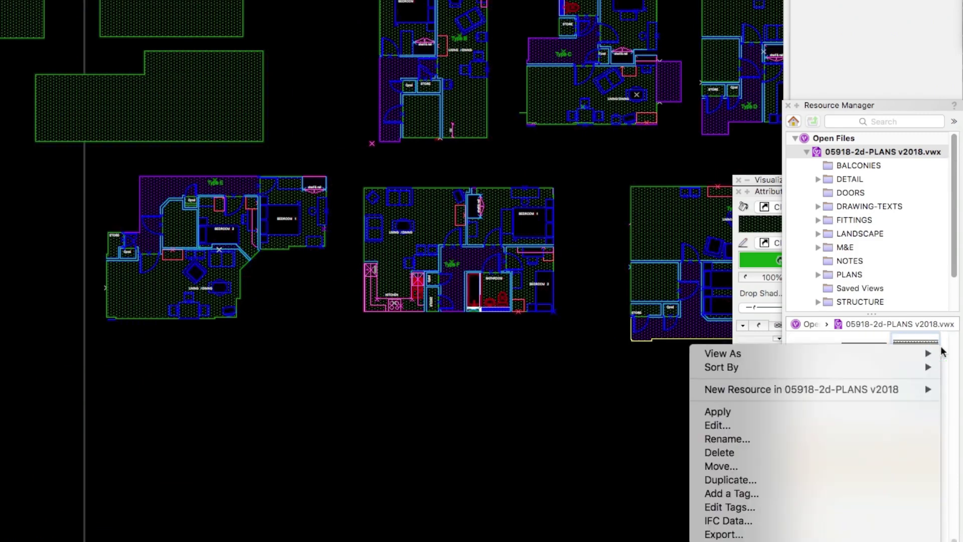
Step: Create a new worksheet resource named VWXTUT AREA
{"action": "mouse_move", "coordinate": [766, 396]}
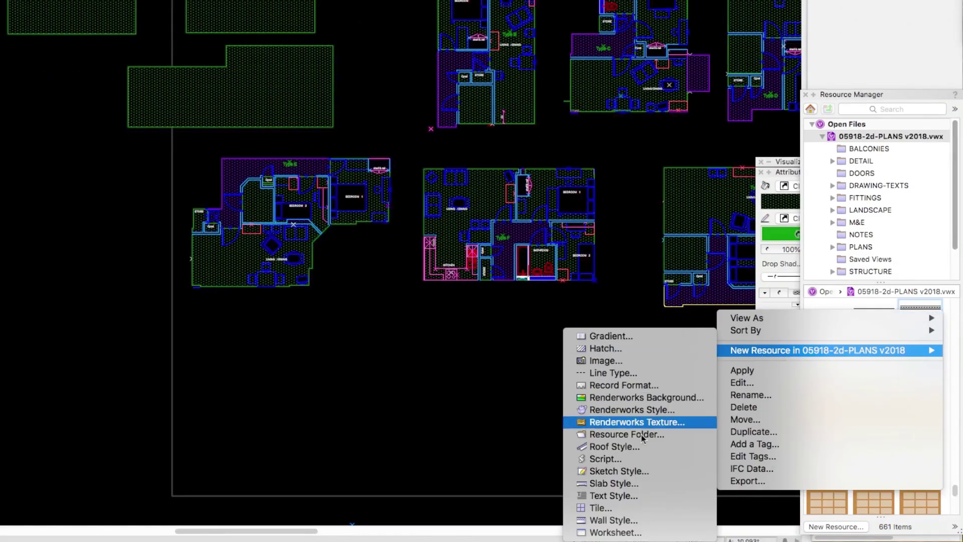
{"action": "left_click", "coordinate": [615, 532]}
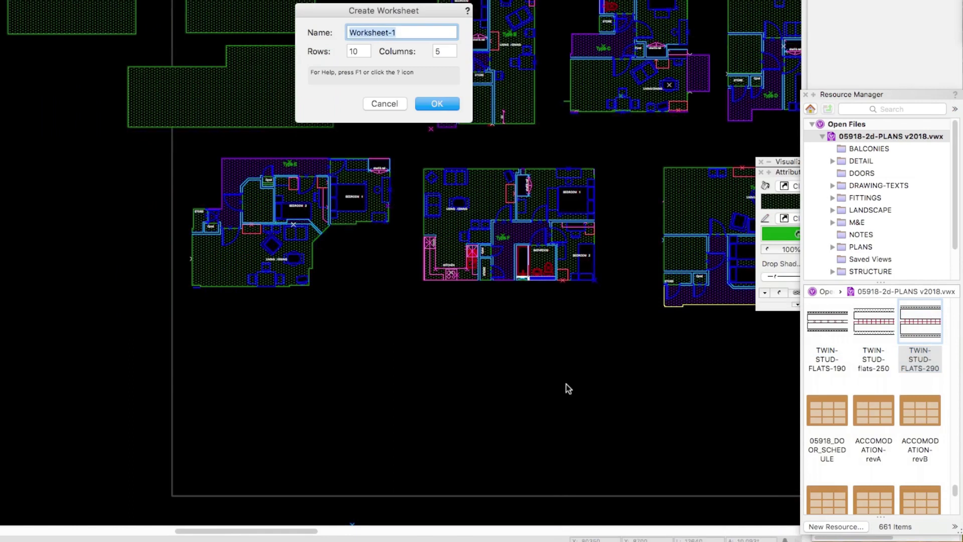
{"action": "type", "text": "VWXTUT AREA"}
{"action": "key", "text": "Return"}
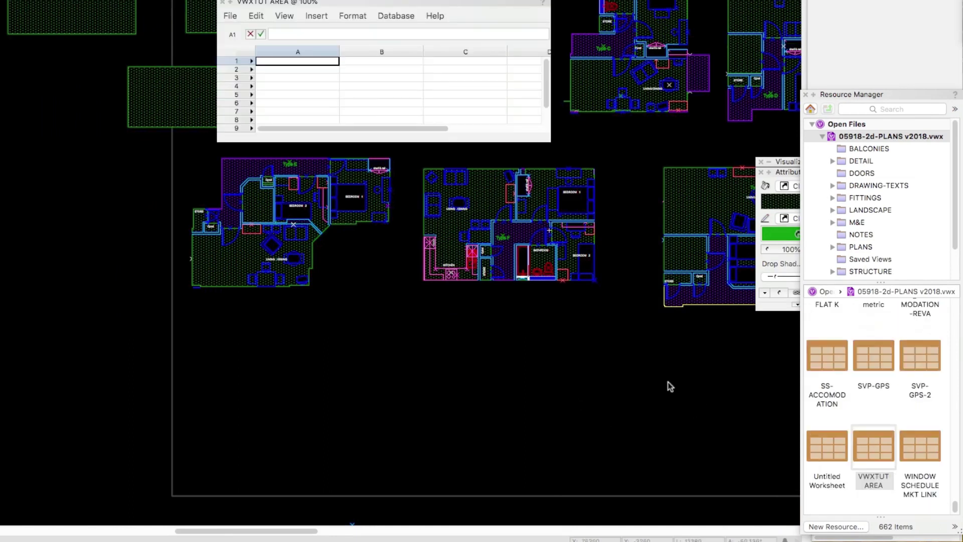
Step: Enter headings ROOM NAME in A1 and AREA in B1, and TOTAL in cell A10
{"action": "type", "text": "ROOM NAME"}
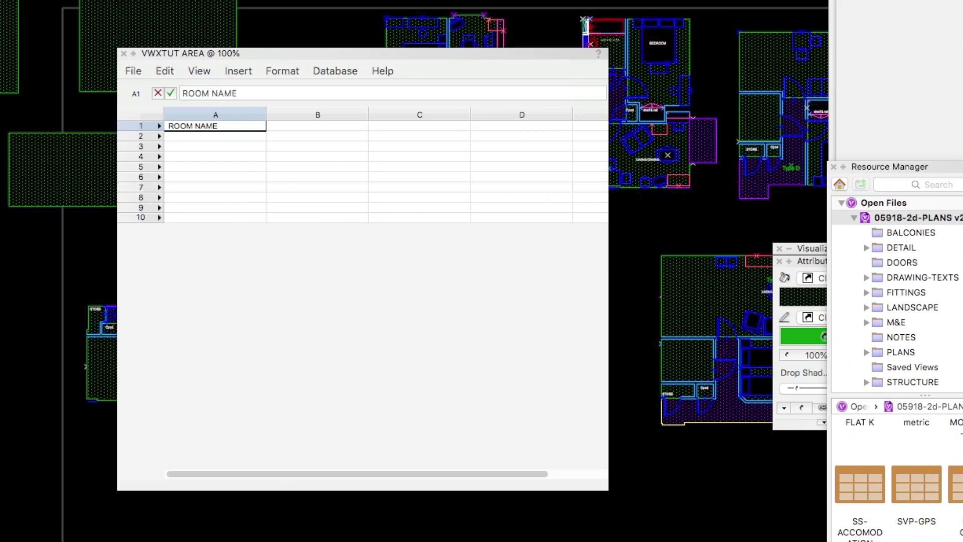
{"action": "key", "text": "Tab"}
{"action": "type", "text": "ARE"}
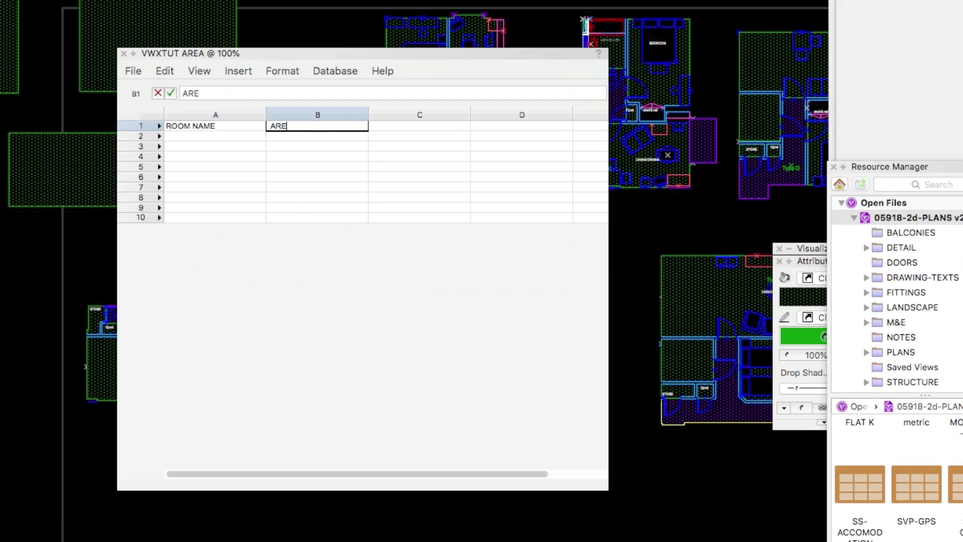
{"action": "key", "text": "Tab"}
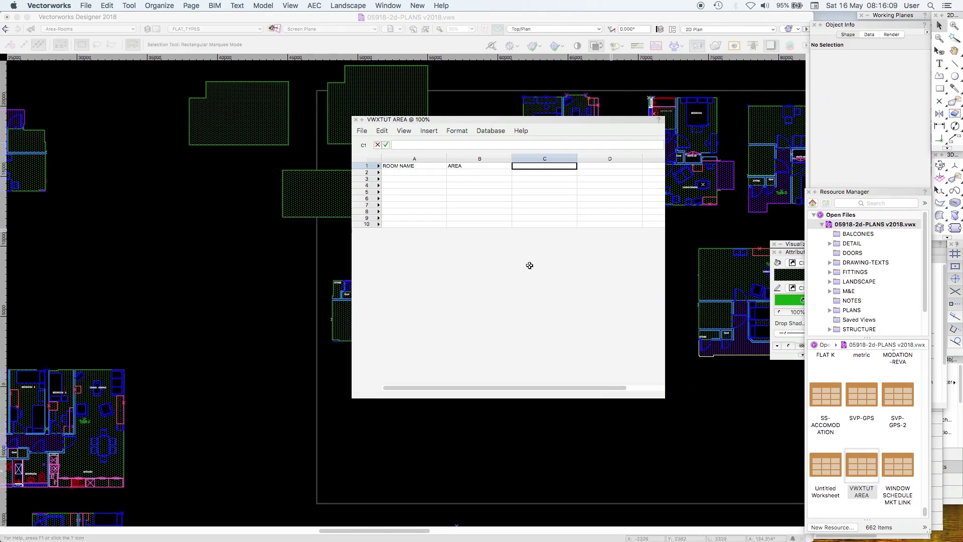
{"action": "key", "text": "Return"}
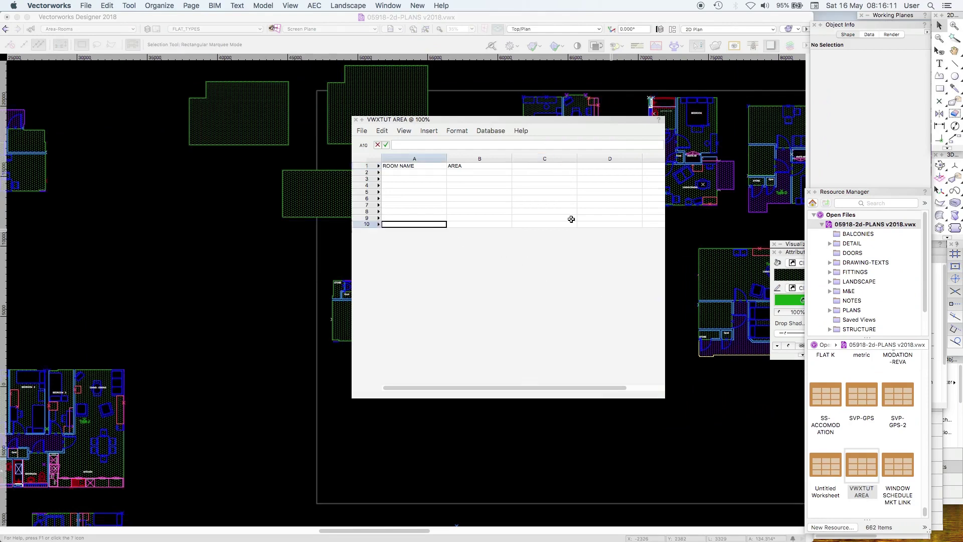
{"action": "type", "text": "TOTAL"}
{"action": "left_click", "coordinate": [575, 197]}
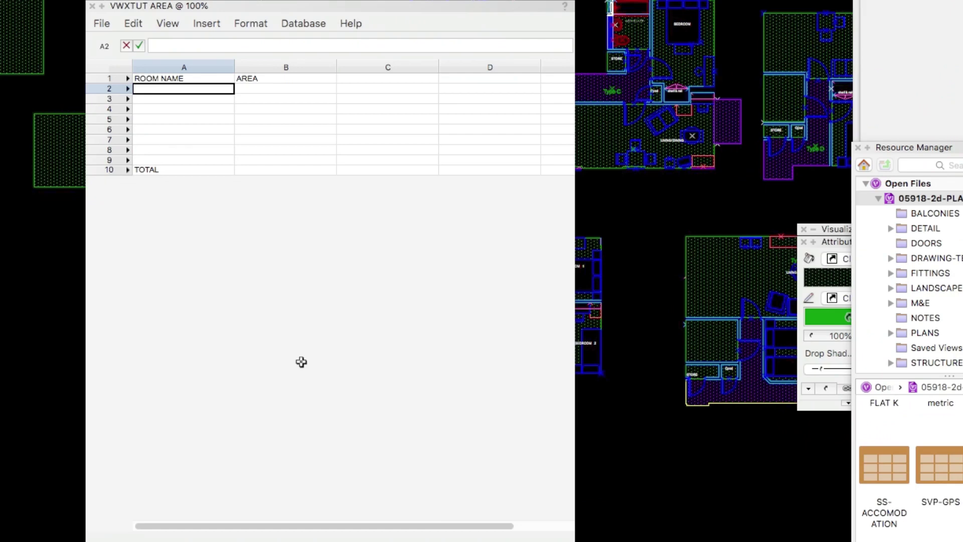
Step: Insert the Area function into cell A2's formula and open its Criteria dialog
{"action": "type", "text": "="}
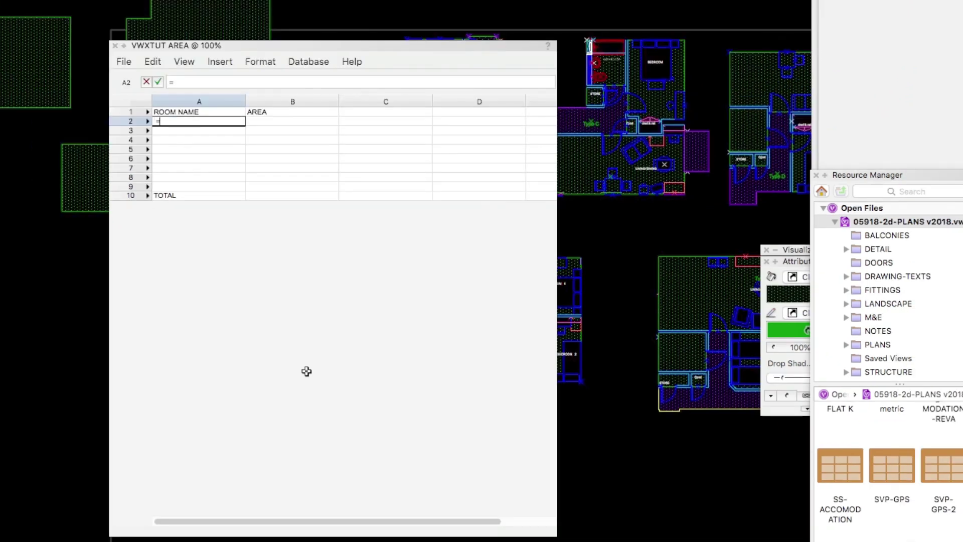
{"action": "left_click", "coordinate": [216, 82]}
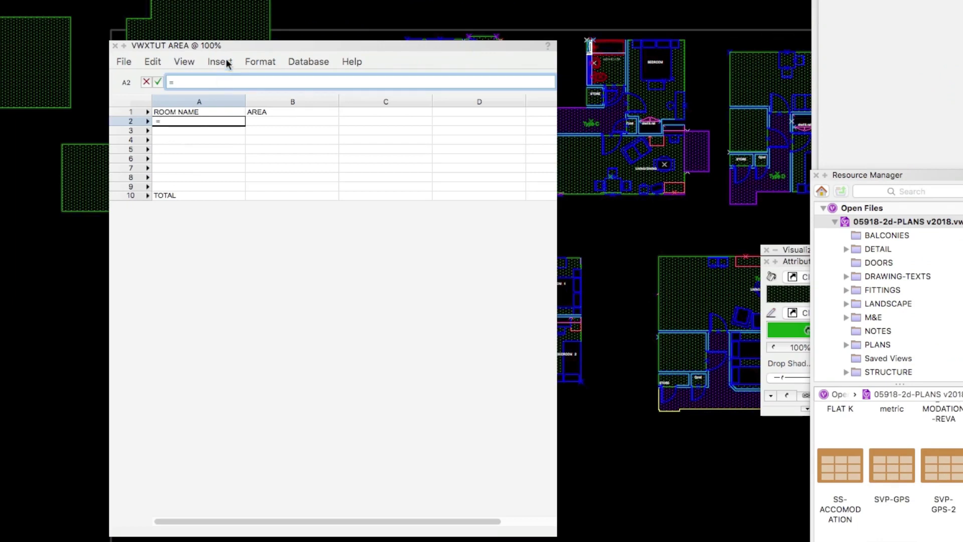
{"action": "left_click", "coordinate": [227, 63]}
{"action": "left_click", "coordinate": [240, 106]}
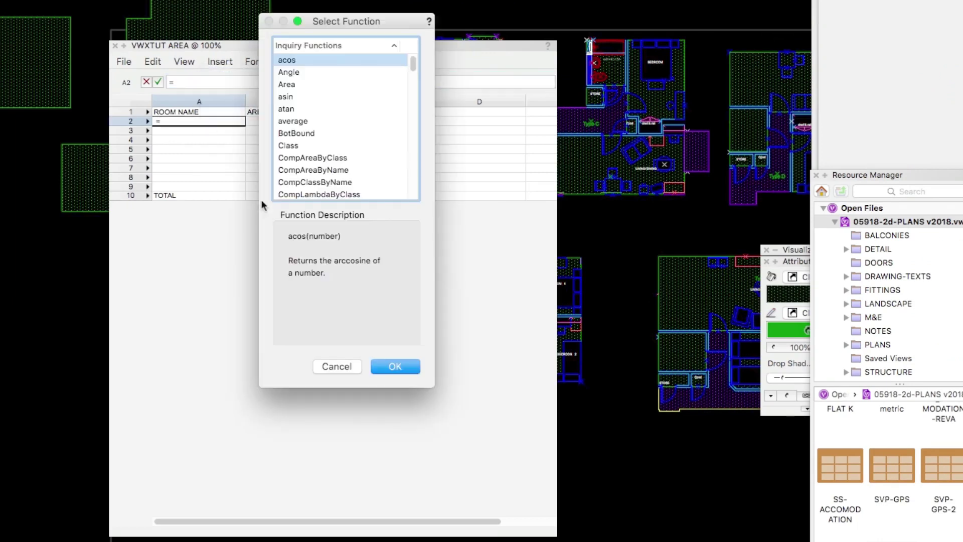
{"action": "left_click", "coordinate": [287, 84]}
{"action": "left_click", "coordinate": [381, 367]}
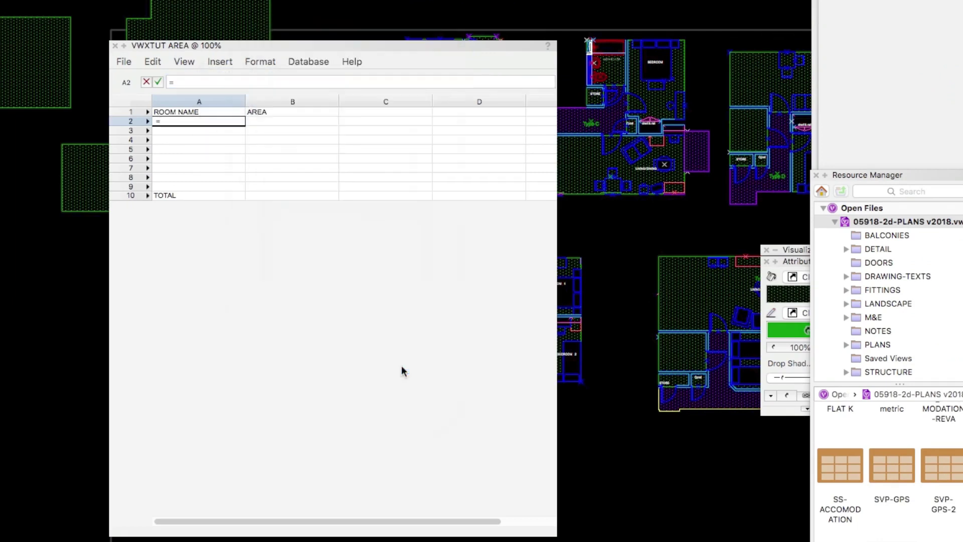
{"action": "left_click", "coordinate": [220, 61]}
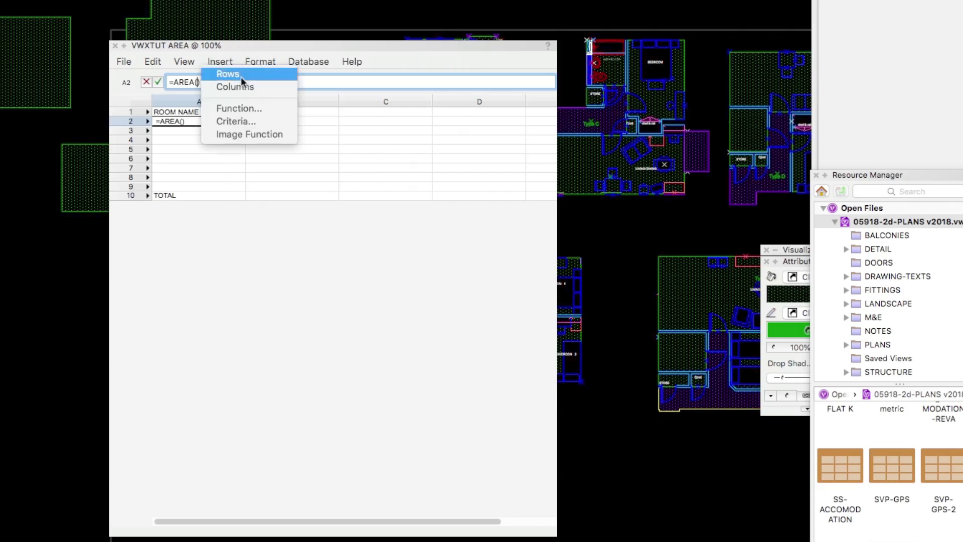
{"action": "left_click", "coordinate": [246, 120]}
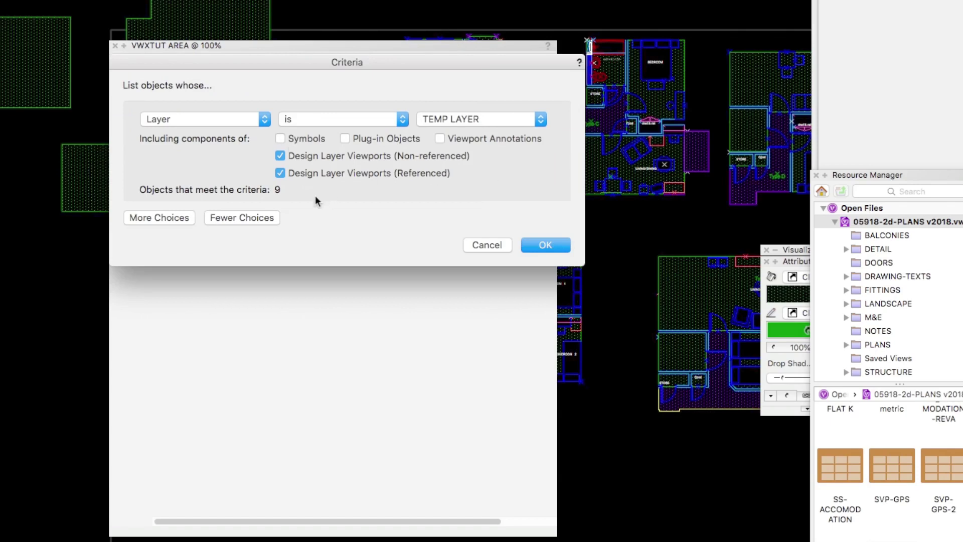
Step: Exclude both design layer viewport options and add the criterion Class is Area-Rooms
{"action": "left_click", "coordinate": [283, 158]}
{"action": "left_click", "coordinate": [279, 172]}
{"action": "left_click", "coordinate": [159, 217]}
{"action": "left_click", "coordinate": [211, 138]}
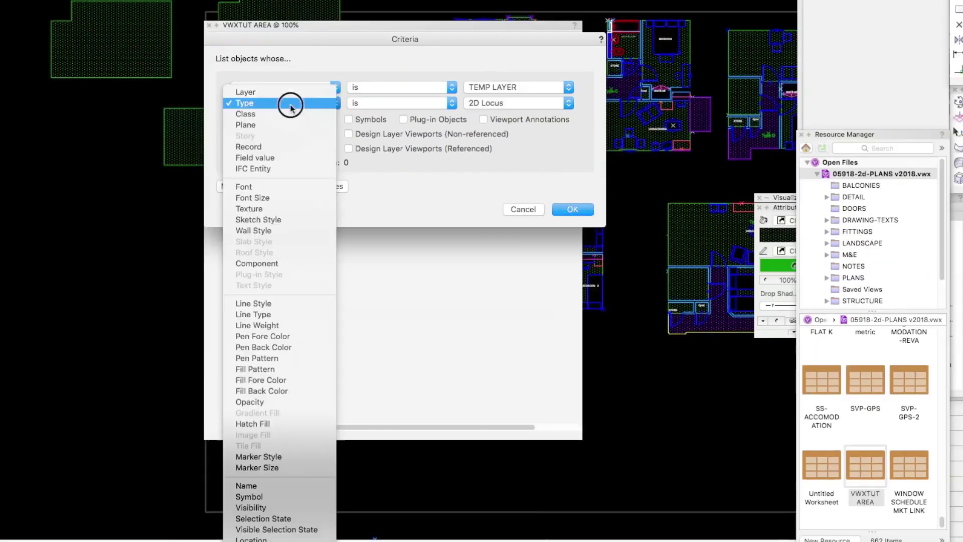
{"action": "left_click", "coordinate": [206, 147]}
{"action": "left_click", "coordinate": [536, 106]}
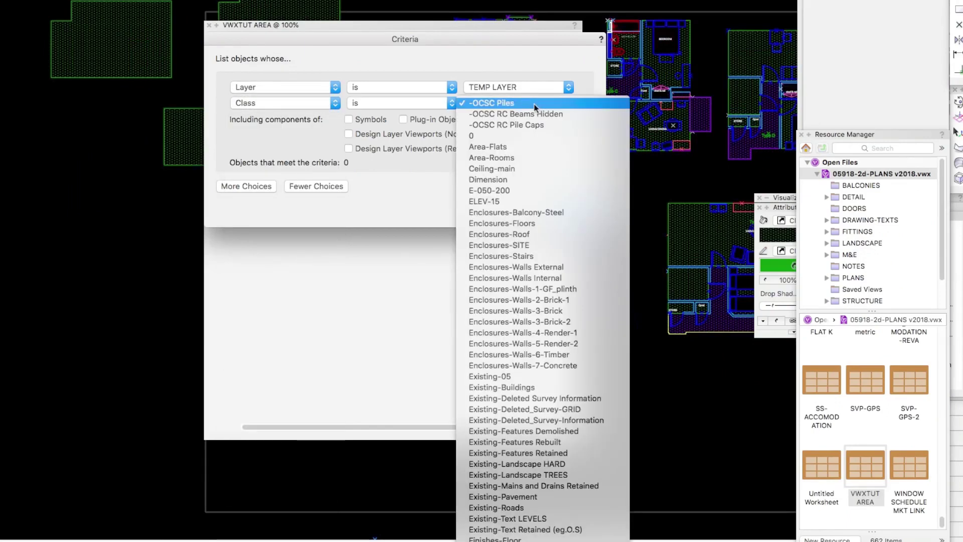
{"action": "left_click", "coordinate": [517, 157]}
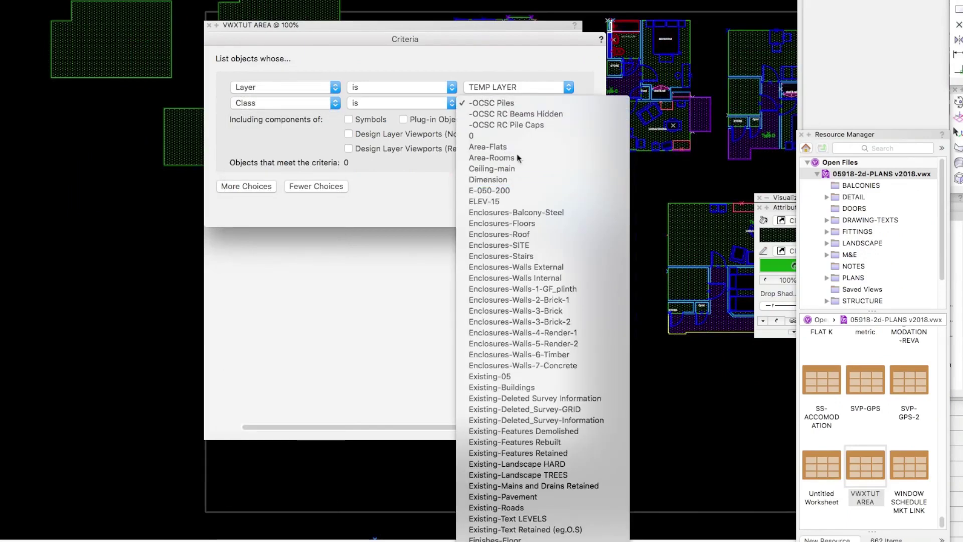
Step: Add the criterion Name is room1 and insert the finished AREA formula into A2
{"action": "left_click", "coordinate": [242, 188]}
{"action": "left_click", "coordinate": [296, 123]}
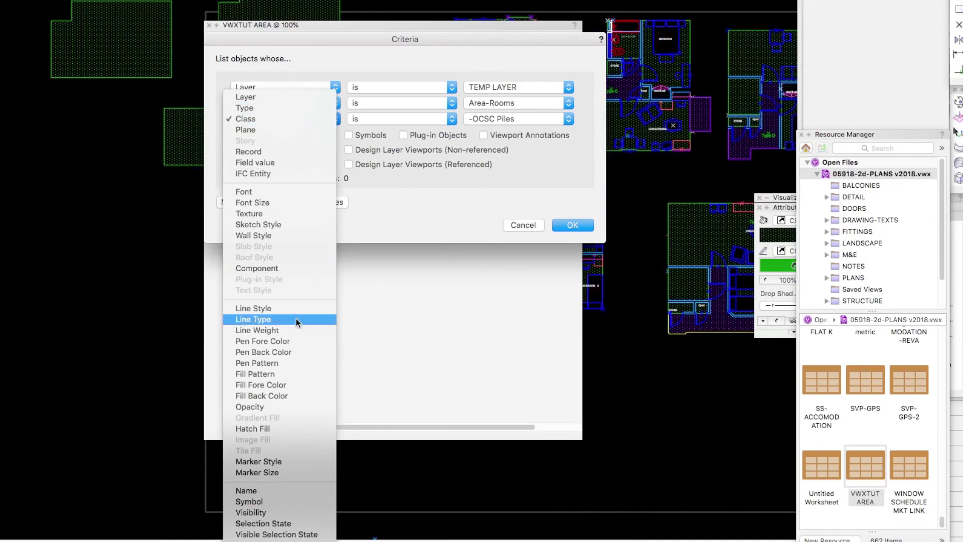
{"action": "scroll", "coordinate": [294, 351], "scroll_direction": "down", "scroll_amount": 3}
{"action": "left_click", "coordinate": [271, 463]}
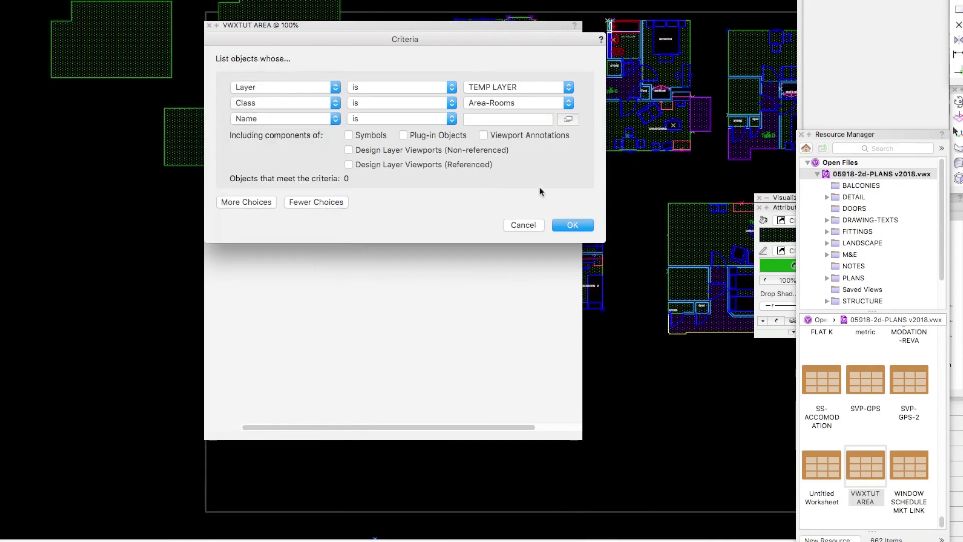
{"action": "left_click", "coordinate": [568, 119]}
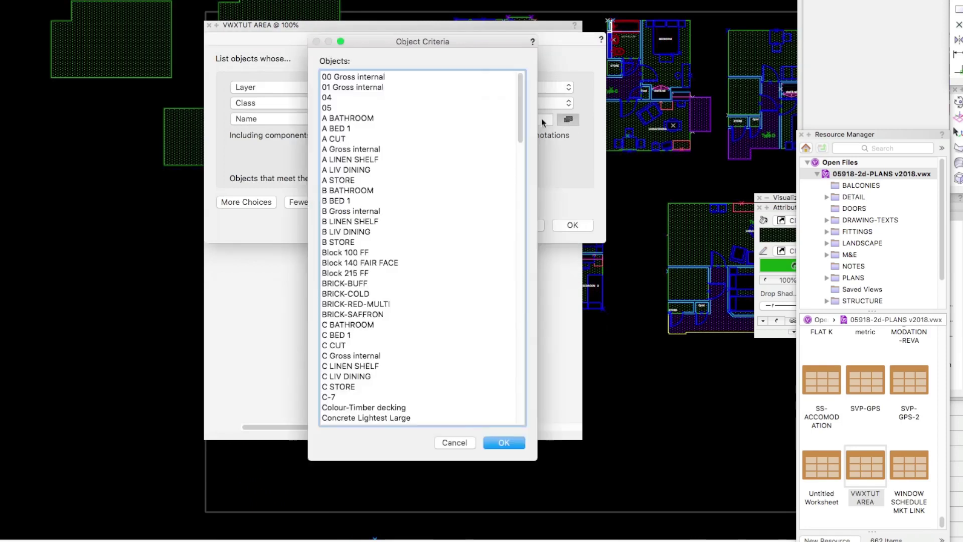
{"action": "left_click_drag", "start_coordinate": [520, 110], "coordinate": [520, 374]}
{"action": "left_click", "coordinate": [359, 129]}
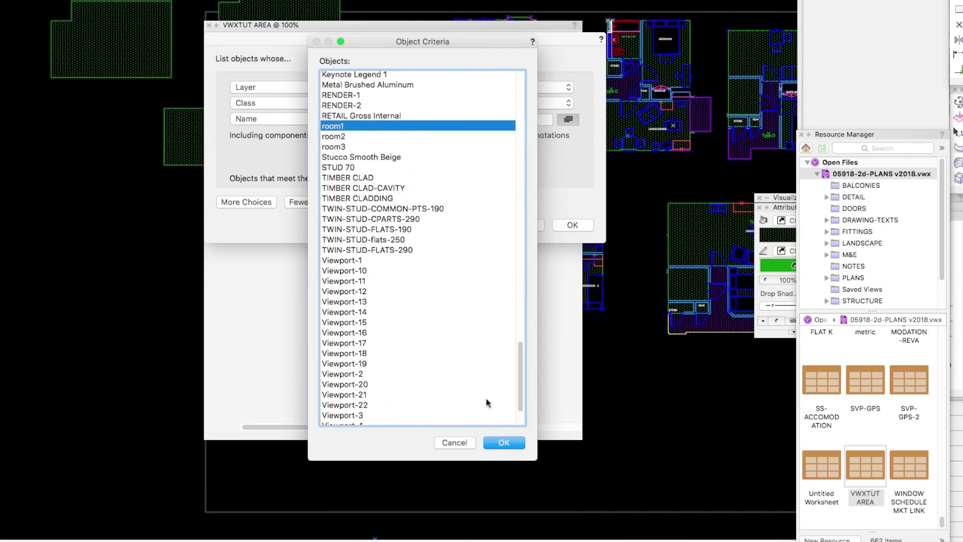
{"action": "left_click", "coordinate": [515, 444]}
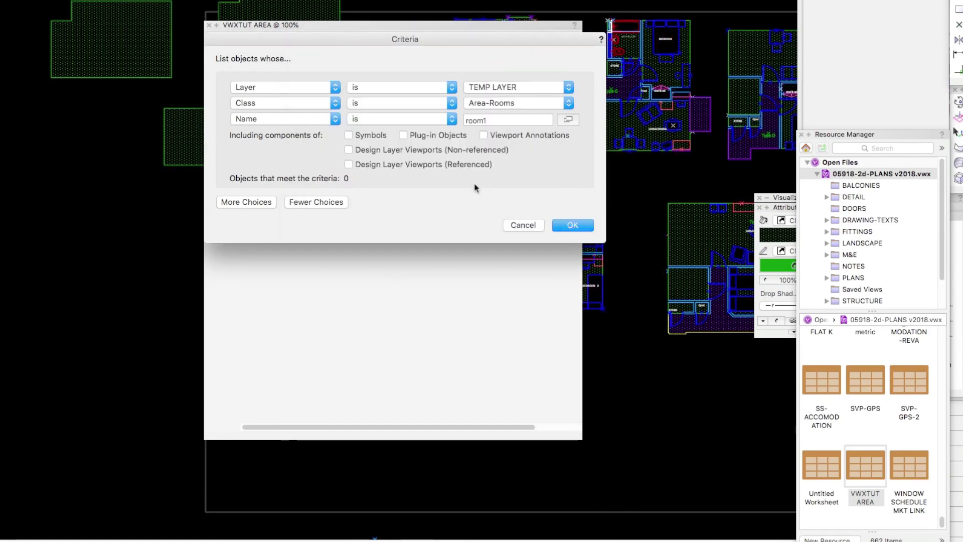
{"action": "key", "text": "Return"}
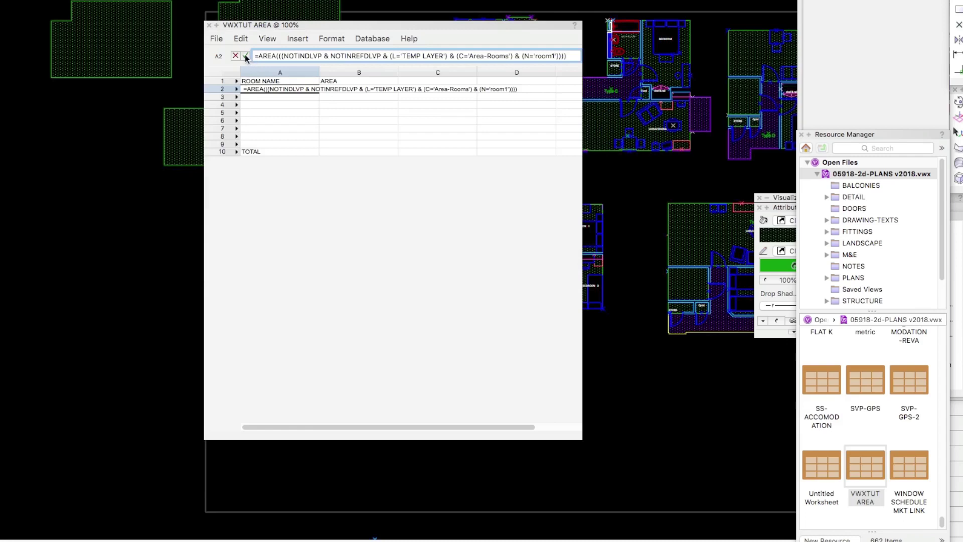
Step: Change the area formula's layer from TEMP LAYER to FLAT_TYPES
{"action": "left_click", "coordinate": [245, 55]}
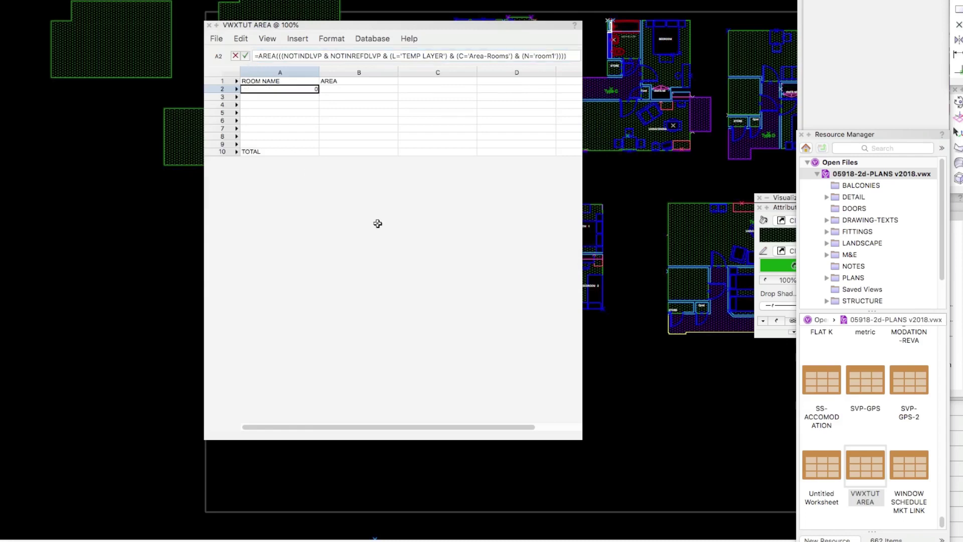
{"action": "left_click_drag", "start_coordinate": [442, 56], "coordinate": [424, 55]}
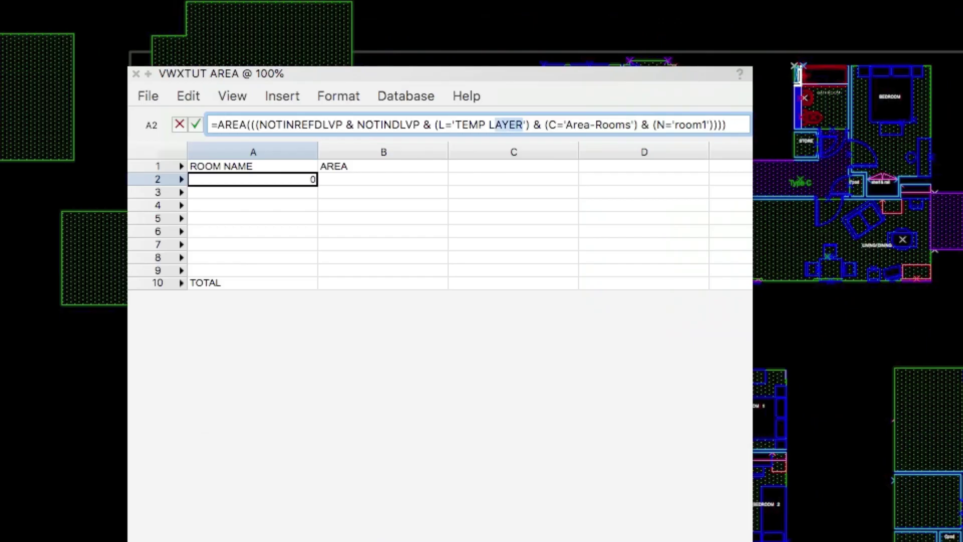
{"action": "left_click_drag", "start_coordinate": [496, 124], "coordinate": [478, 124]}
{"action": "type", "text": "FLAT_TYPES"}
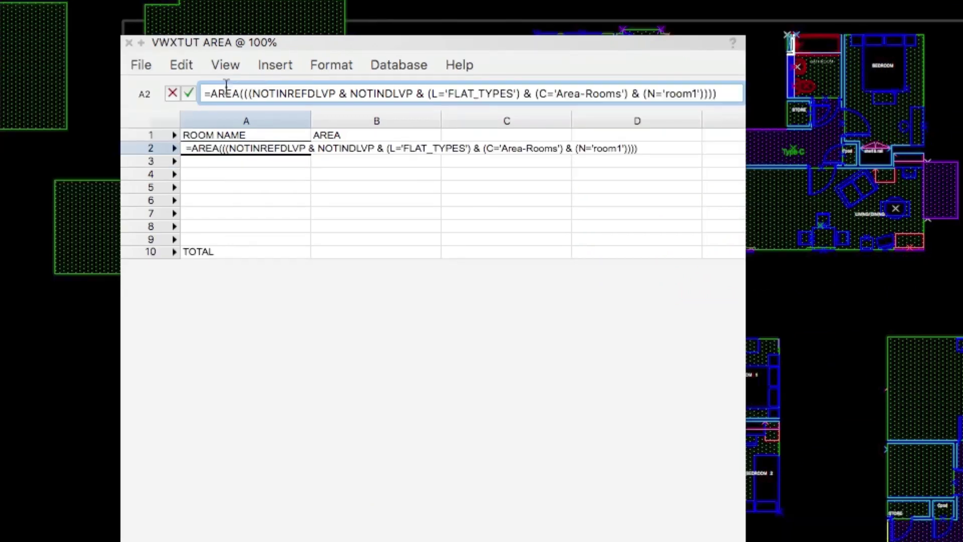
{"action": "left_click", "coordinate": [195, 124]}
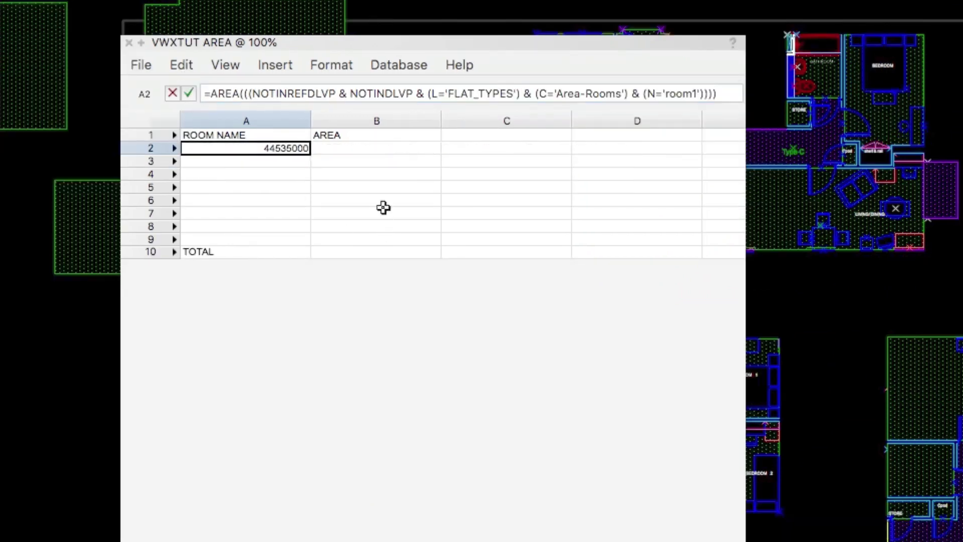
Step: Multiply the area formula by 0.000001 so it returns 44.5
{"action": "left_click", "coordinate": [211, 95]}
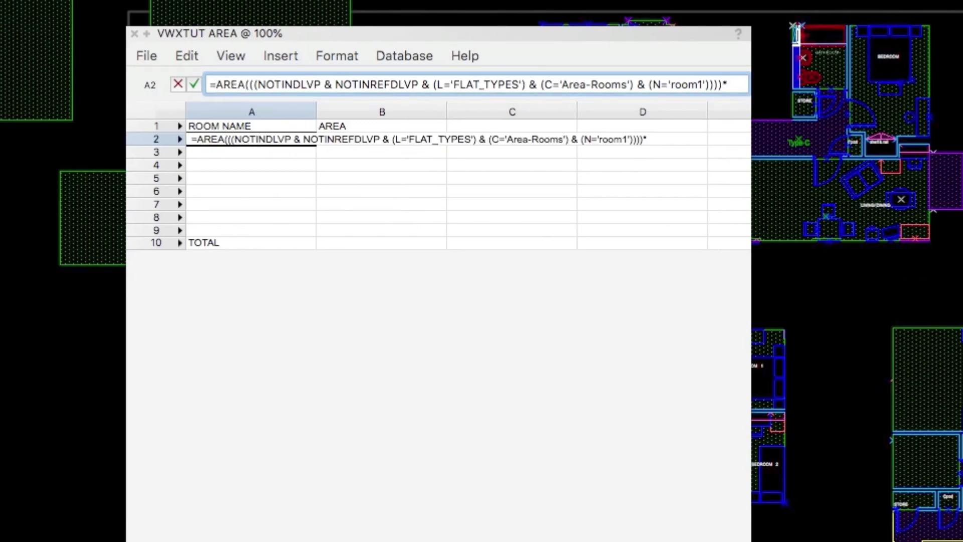
{"action": "type", "text": "0.000001"}
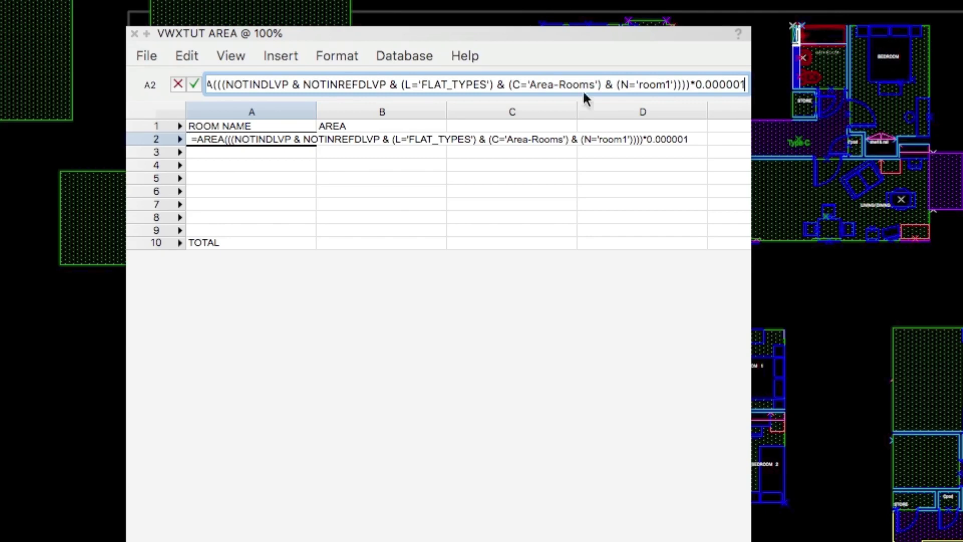
{"action": "left_click", "coordinate": [195, 83]}
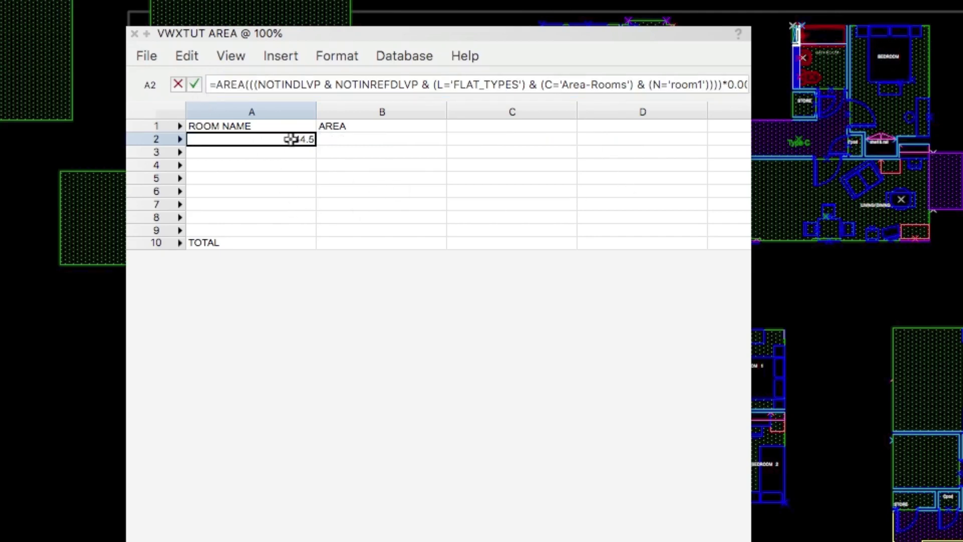
{"action": "left_click", "coordinate": [426, 201]}
{"action": "left_click", "coordinate": [301, 138]}
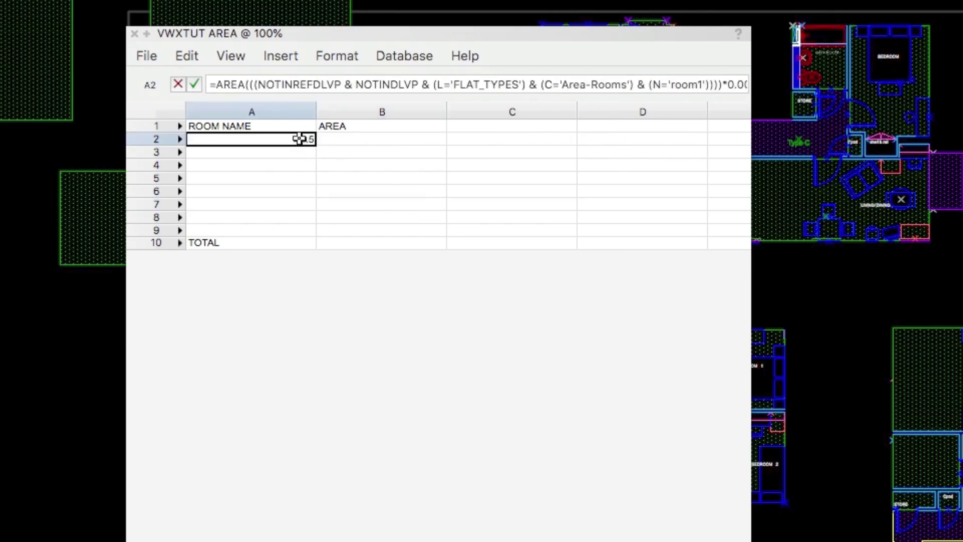
Step: Move A2's area formula into B2 and label A2 ROOM 1
{"action": "right_click", "coordinate": [300, 141]}
{"action": "left_click", "coordinate": [325, 147]}
{"action": "left_click", "coordinate": [368, 140]}
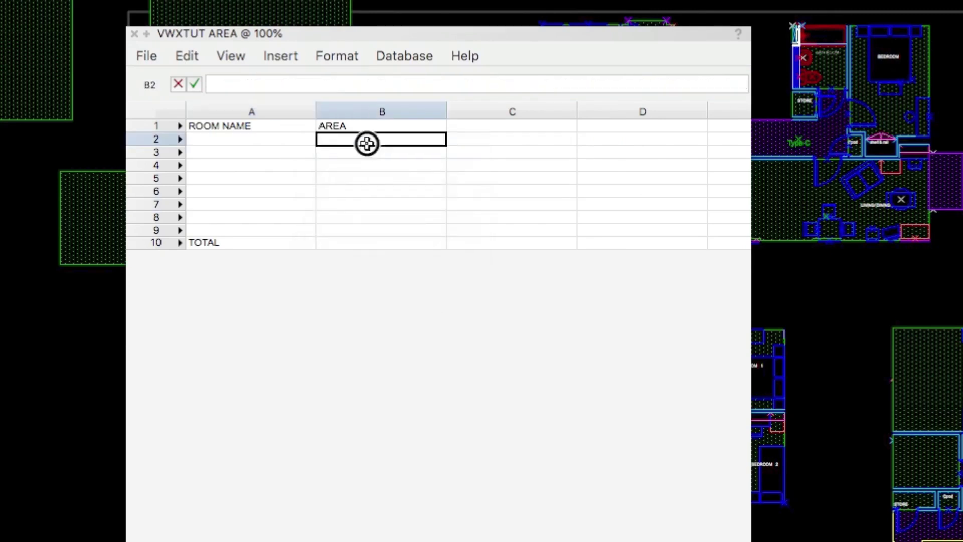
{"action": "right_click", "coordinate": [367, 142]}
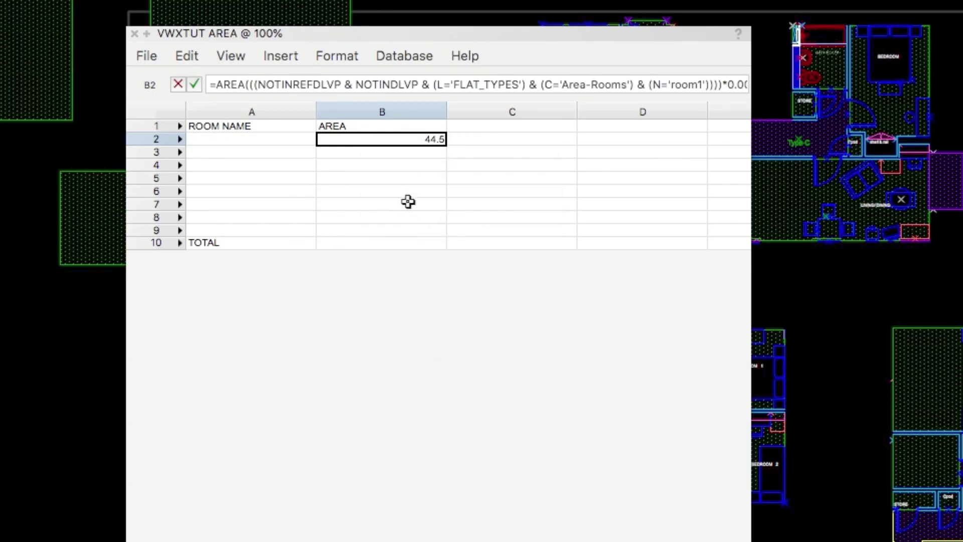
{"action": "key", "text": "Left"}
{"action": "type", "text": "ROOM 1"}
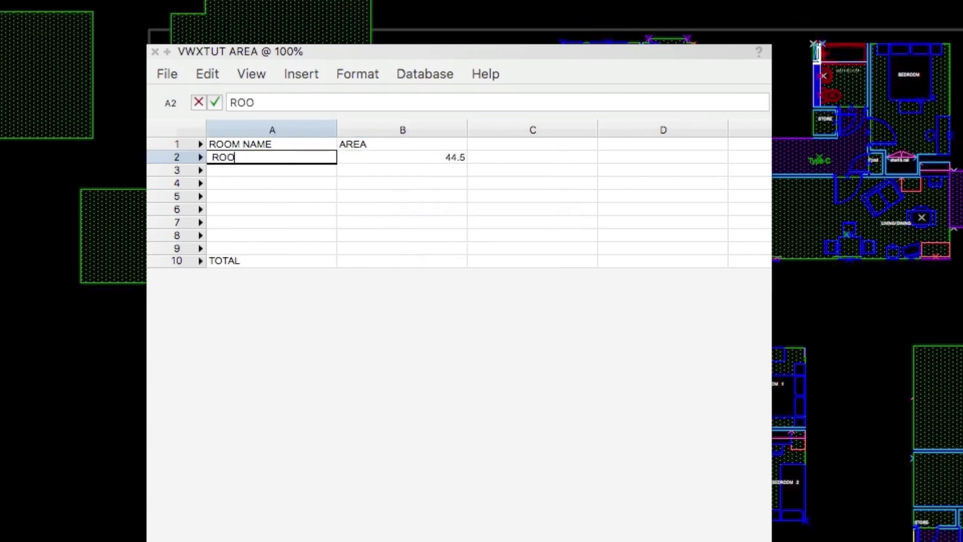
{"action": "left_click", "coordinate": [418, 159]}
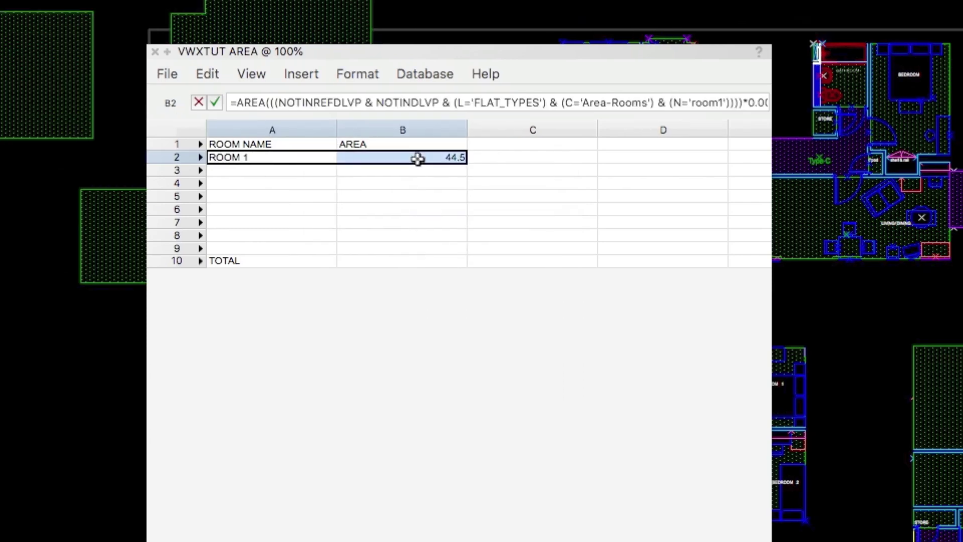
Step: Copy the ROOM 1 name and area into cells A3:B4
{"action": "right_click", "coordinate": [418, 159]}
{"action": "left_click", "coordinate": [441, 186]}
{"action": "left_click_drag", "start_coordinate": [268, 169], "coordinate": [443, 182]}
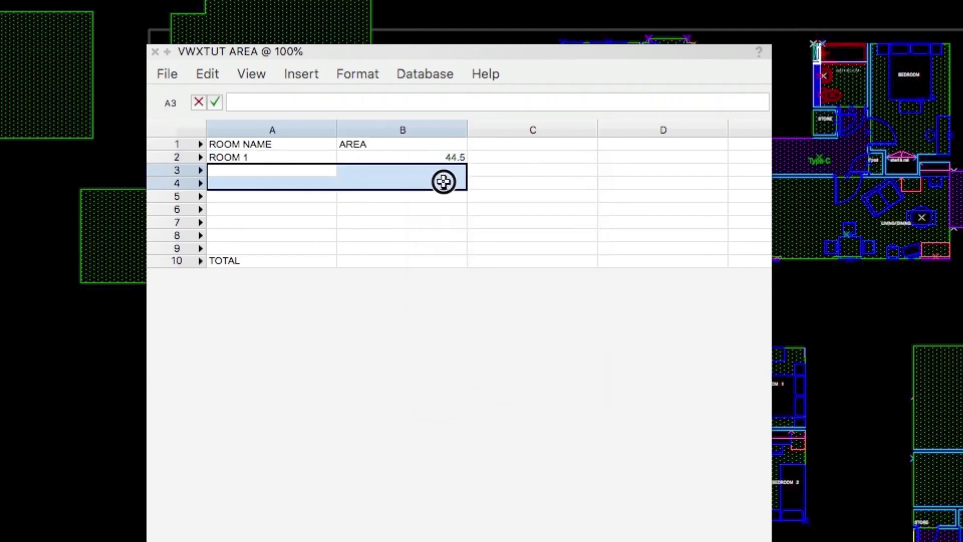
{"action": "right_click", "coordinate": [443, 182]}
{"action": "left_click", "coordinate": [479, 228]}
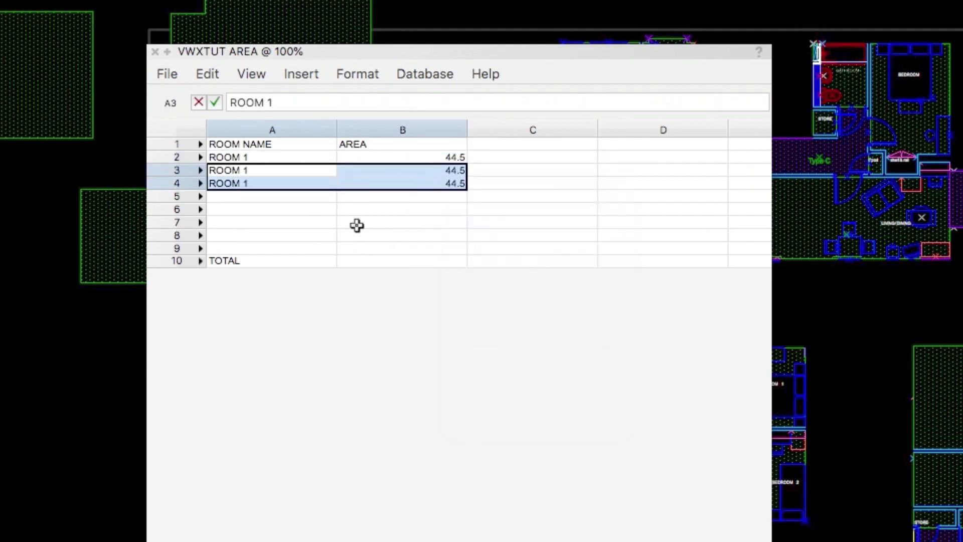
Step: Rename cells A3 and A4 to ROOM 2 and ROOM 3
{"action": "left_click", "coordinate": [271, 171]}
{"action": "left_click", "coordinate": [249, 66]}
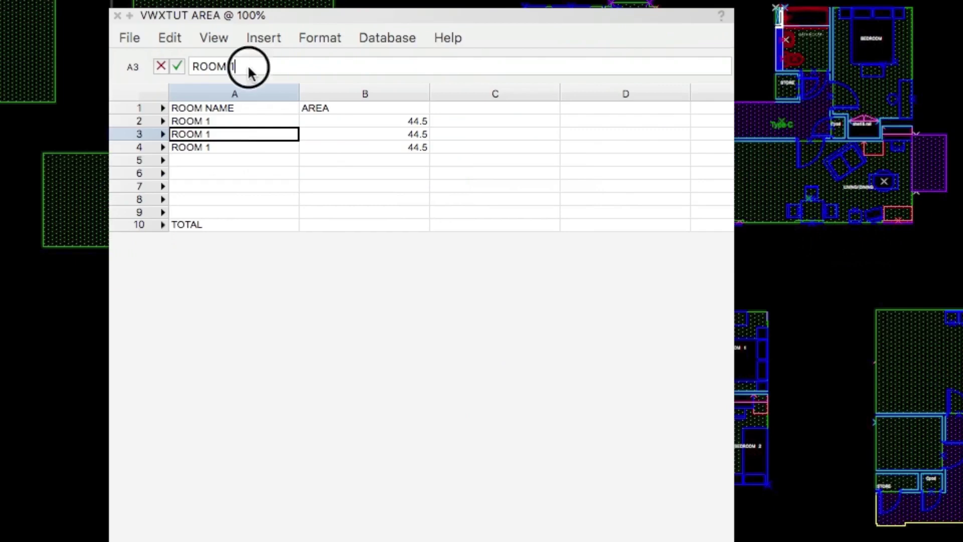
{"action": "key", "text": "BackSpace"}
{"action": "type", "text": "2"}
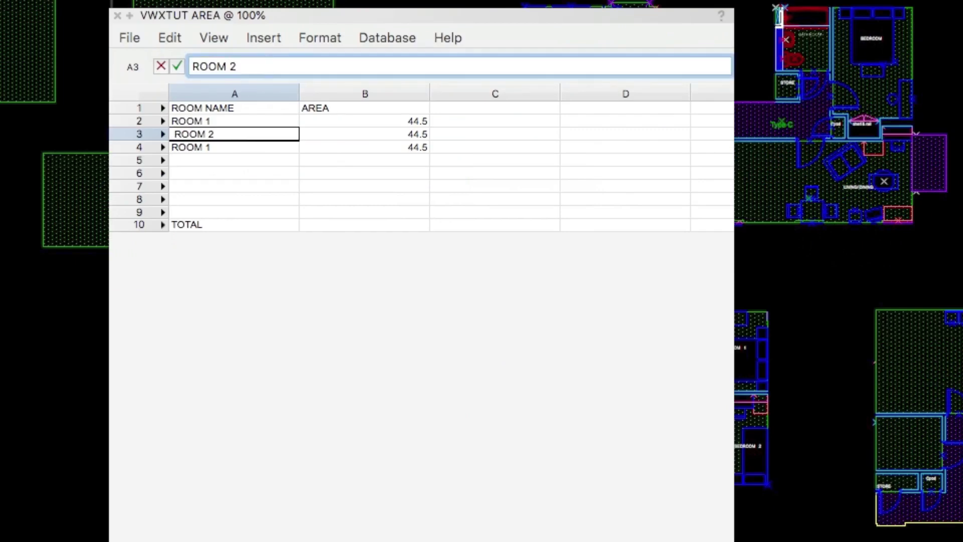
{"action": "key", "text": "Return"}
{"action": "left_click", "coordinate": [271, 65]}
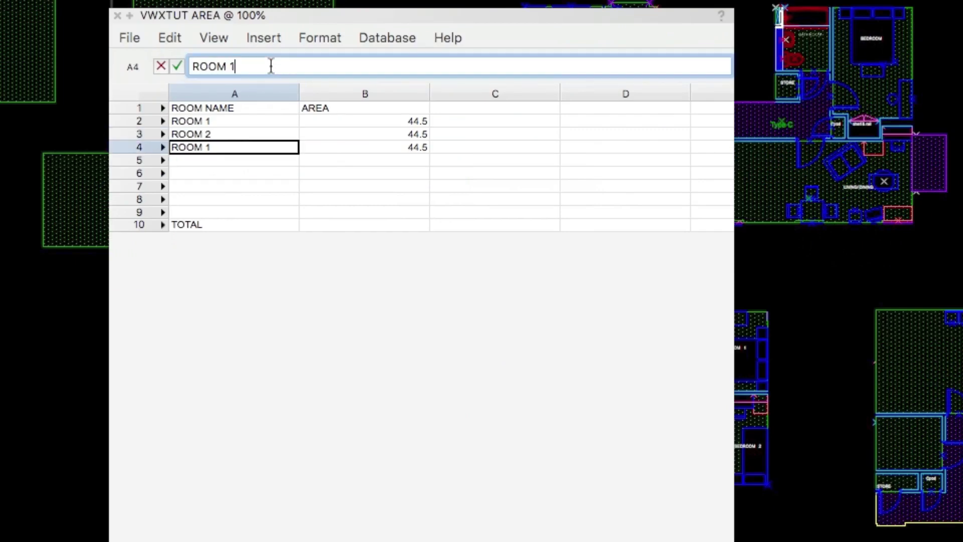
{"action": "key", "text": "BackSpace"}
{"action": "type", "text": "3"}
{"action": "key", "text": "Return"}
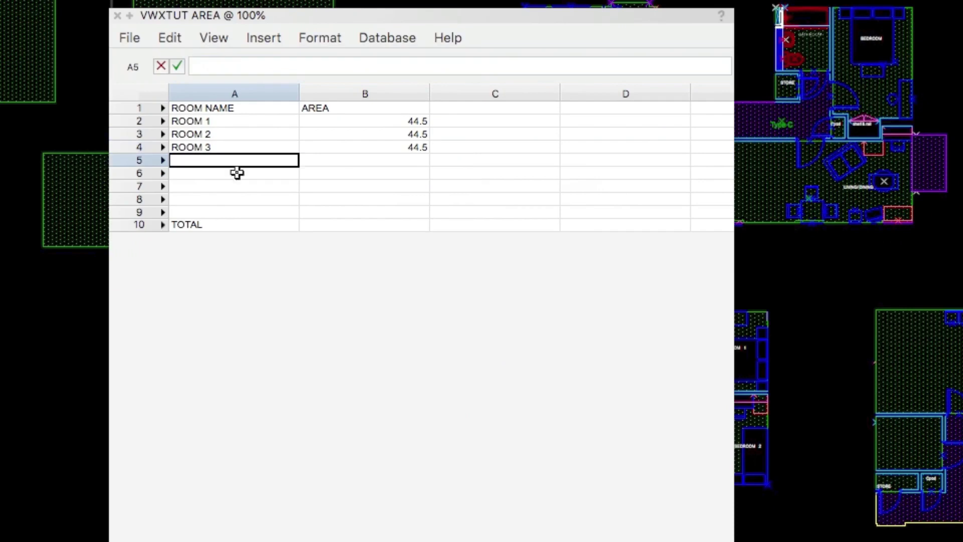
Step: Edit the ROOM 2 area formula to measure room2, giving 30.5
{"action": "left_click", "coordinate": [384, 122]}
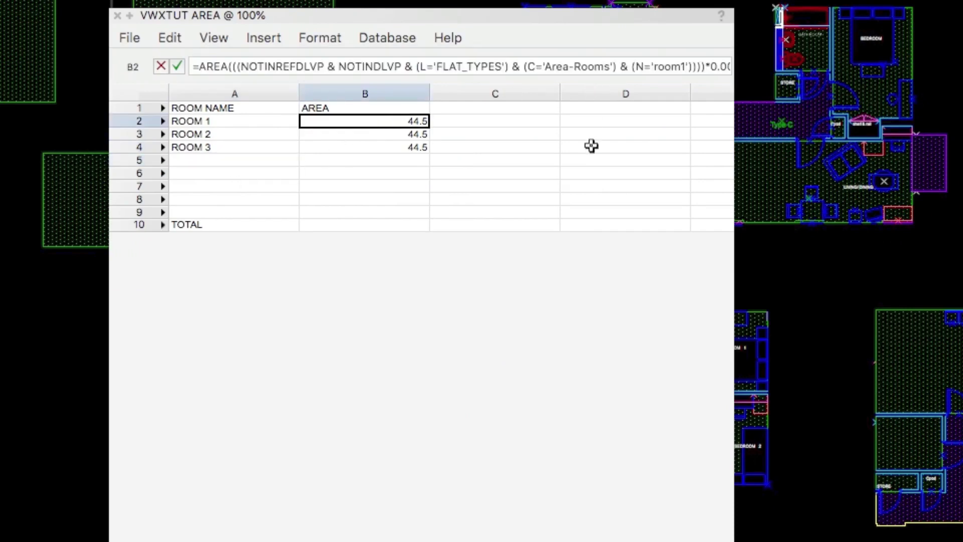
{"action": "left_click", "coordinate": [406, 134]}
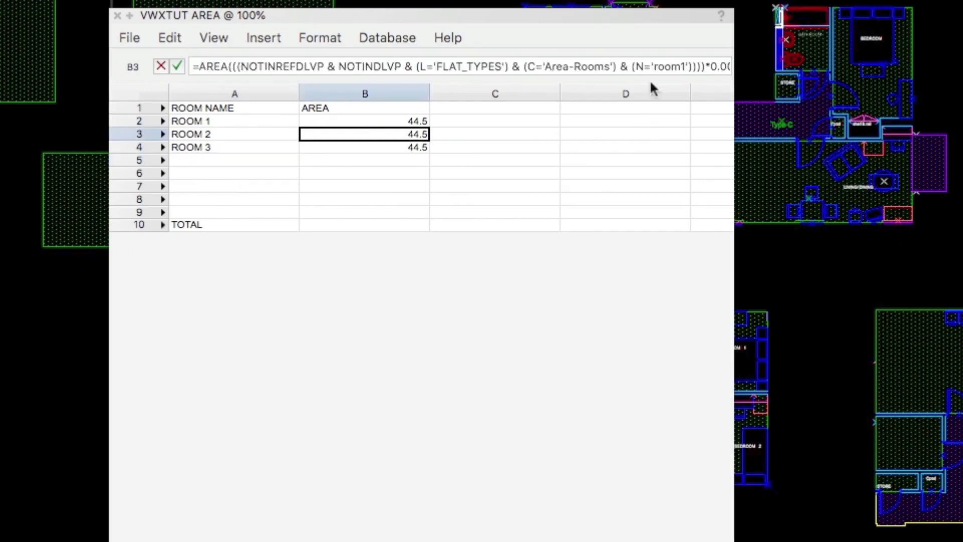
{"action": "left_click", "coordinate": [685, 66]}
{"action": "key", "text": "BackSpace"}
{"action": "type", "text": "2"}
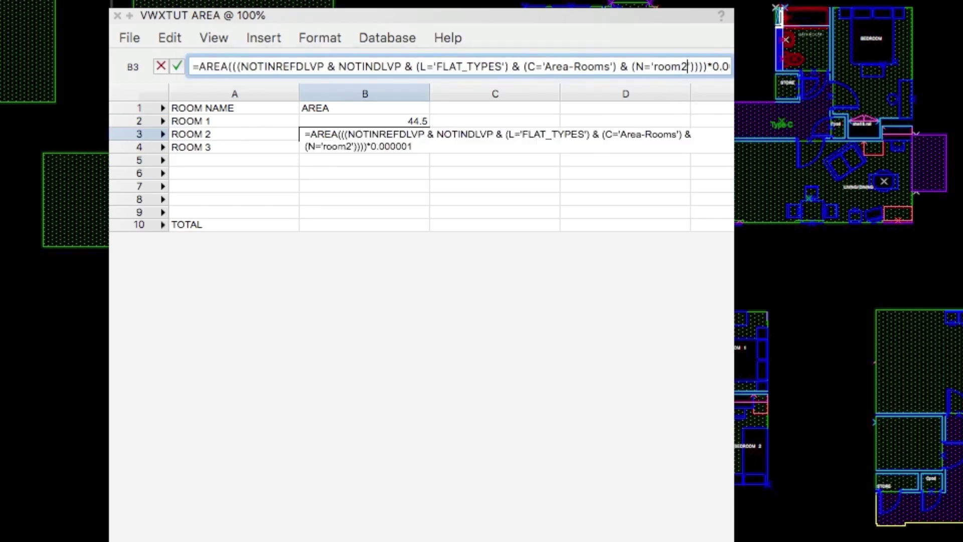
{"action": "key", "text": "Return"}
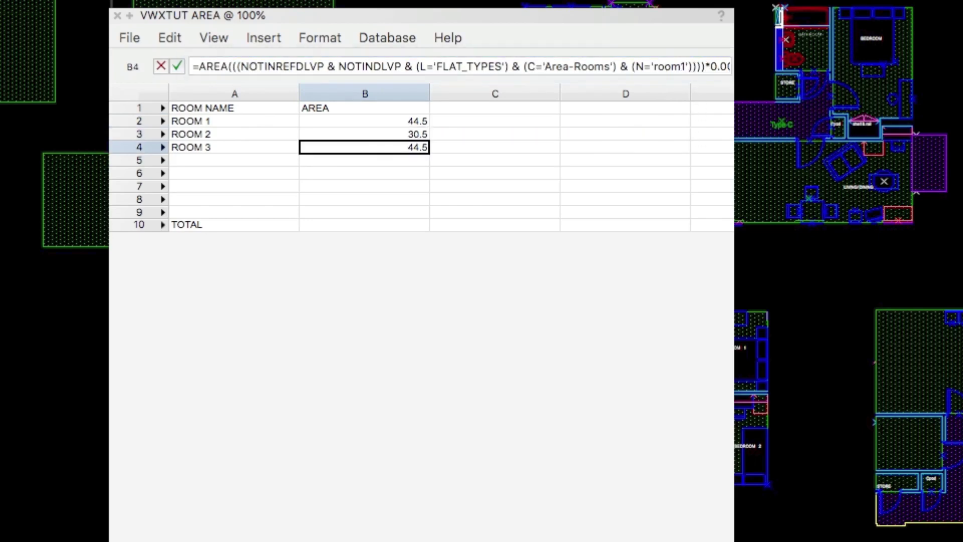
Step: Point the ROOM 3 formula at room3 (38.1, TOTAL 113.11) and widen the worksheet window
{"action": "left_click", "coordinate": [686, 66]}
{"action": "key", "text": "BackSpace"}
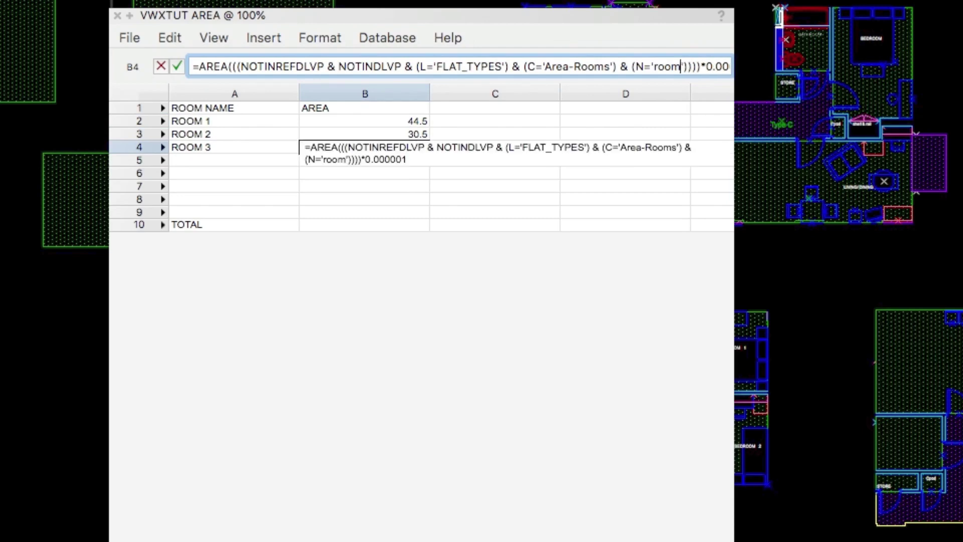
{"action": "key", "text": "Return"}
{"action": "left_click", "coordinate": [495, 186]}
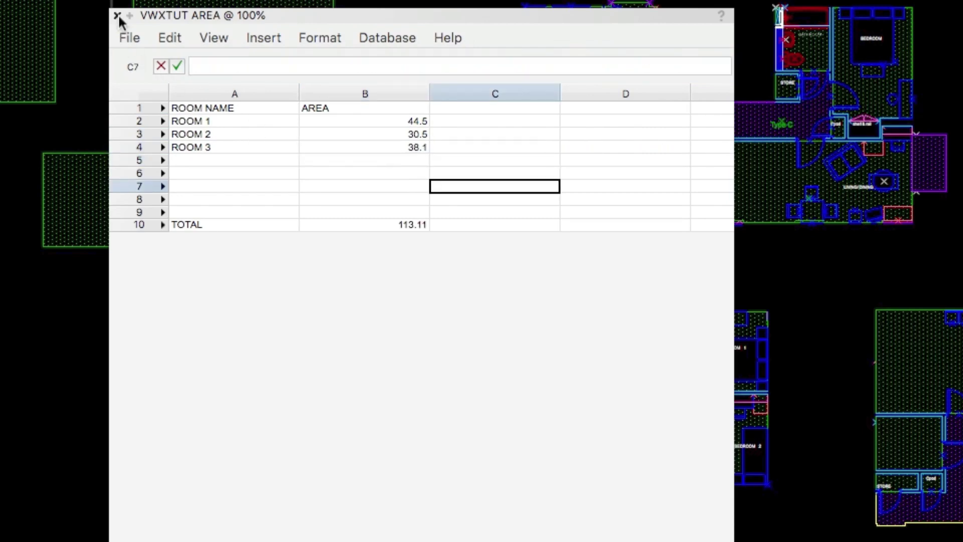
{"action": "left_click", "coordinate": [364, 121]}
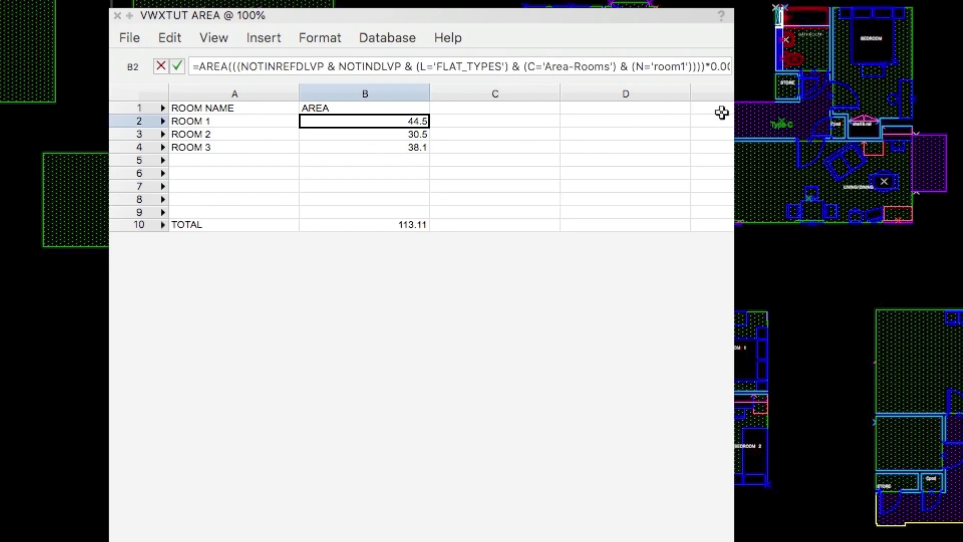
{"action": "left_click_drag", "start_coordinate": [734, 276], "coordinate": [863, 276]}
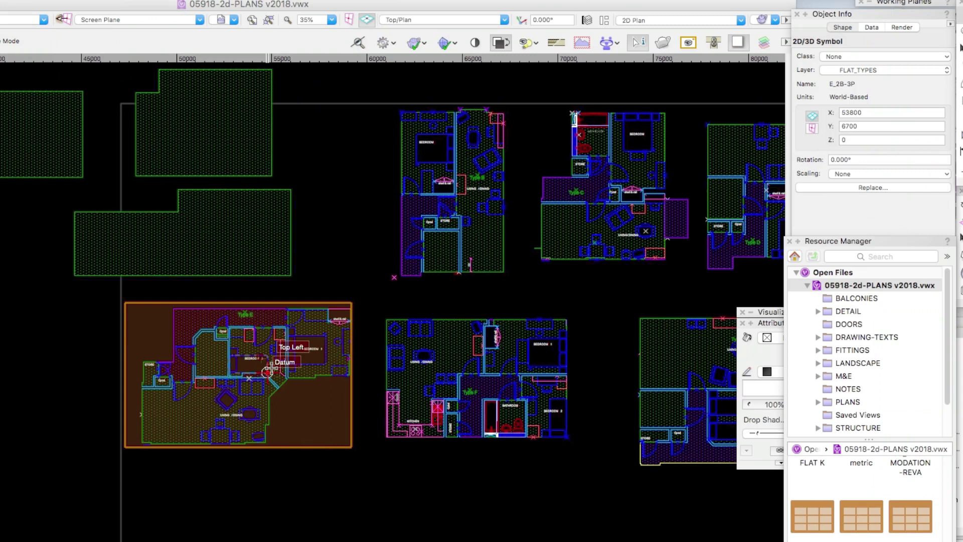
Step: Inside the flat symbol, read the living-dining polygon's Area and Name in Object Info
{"action": "double_click", "coordinate": [267, 370]}
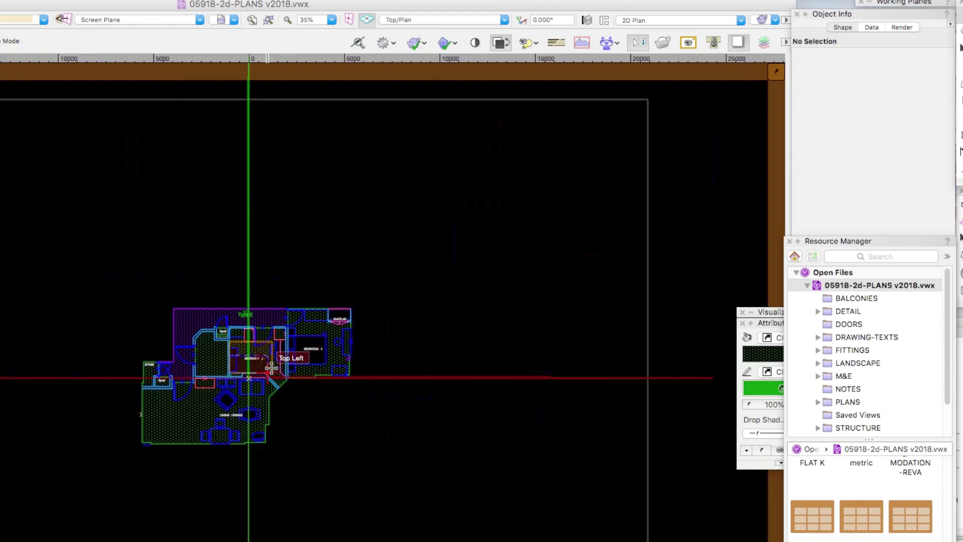
{"action": "left_click", "coordinate": [183, 415]}
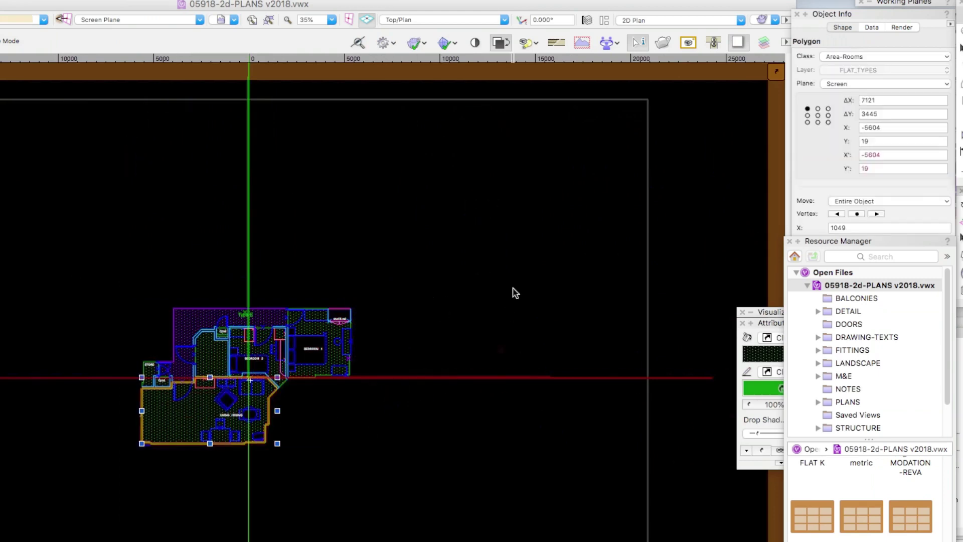
{"action": "left_click", "coordinate": [790, 241]}
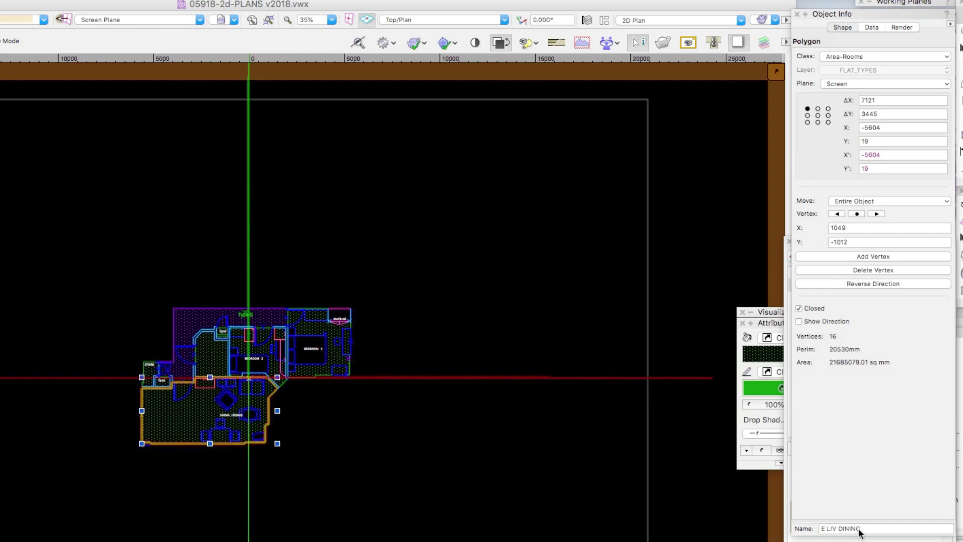
{"action": "left_click", "coordinate": [522, 431]}
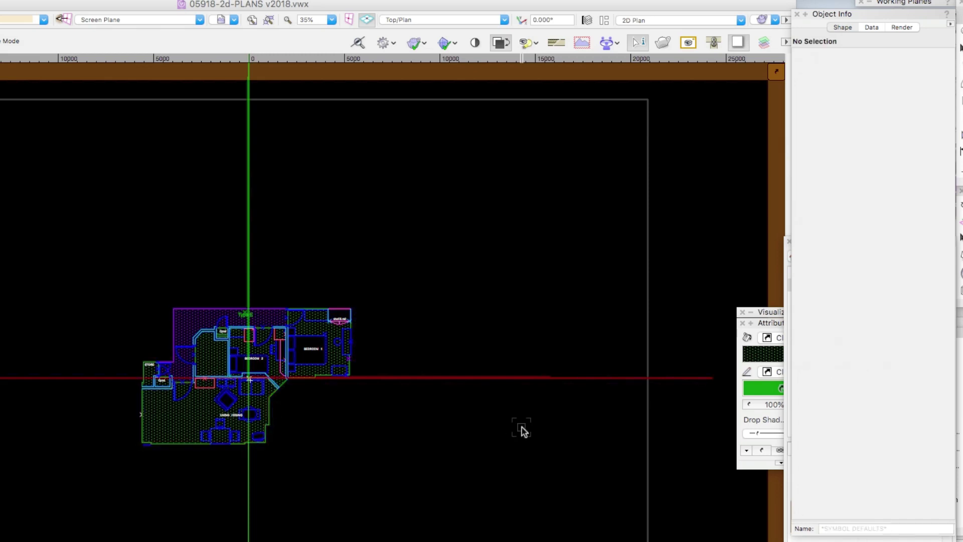
Step: Exit the symbol and bring back the Navigation palette and worksheet resources list
{"action": "left_click", "coordinate": [777, 73]}
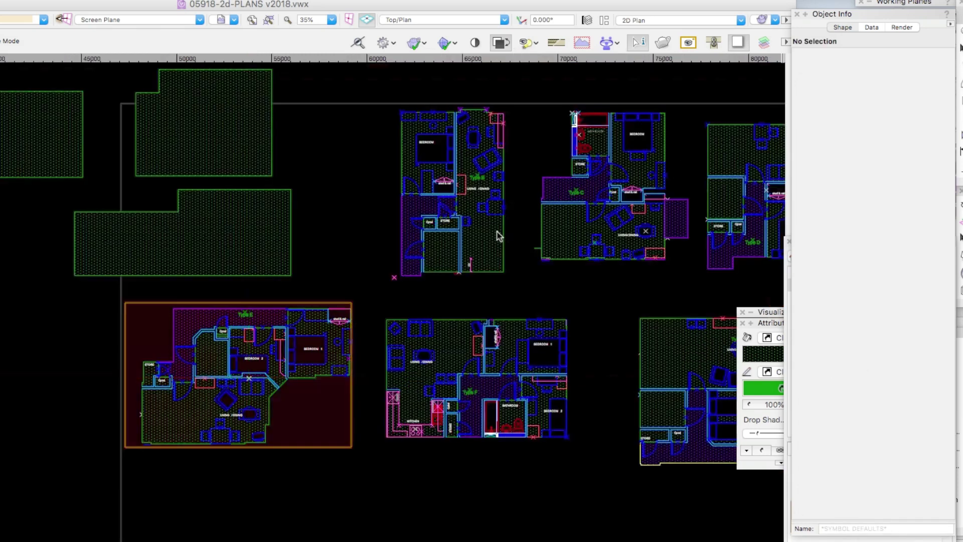
{"action": "left_click", "coordinate": [334, 256]}
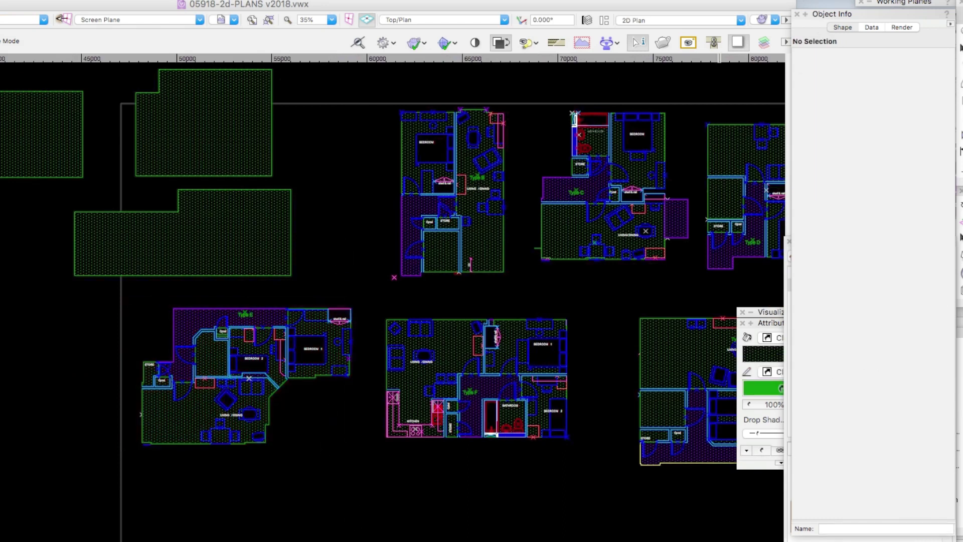
{"action": "key", "text": "super+shift+n"}
{"action": "key", "text": "super+r"}
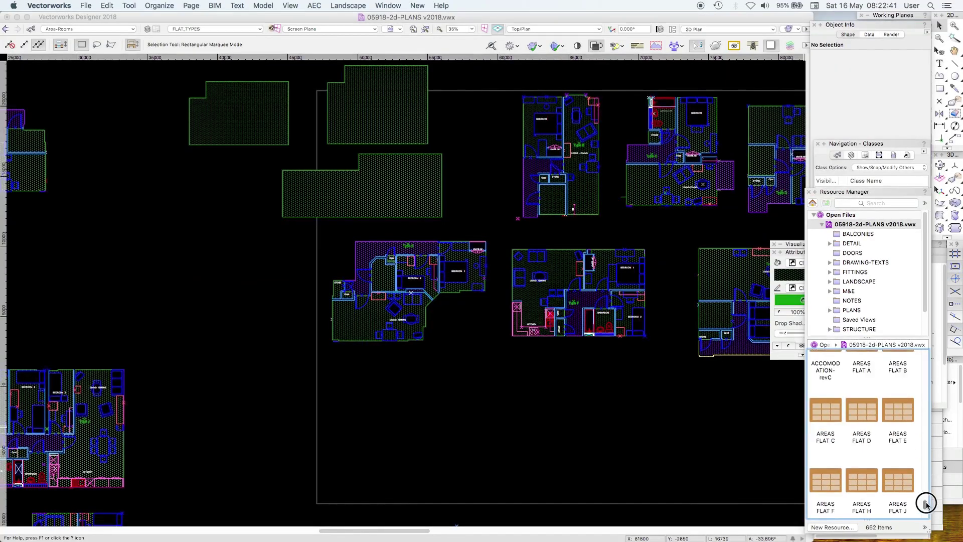
Step: Open the ACOMMODATION-revC worksheet and move along row 11 to UNIT 8's gross area cell F11
{"action": "right_click", "coordinate": [828, 470]}
{"action": "left_click", "coordinate": [709, 454]}
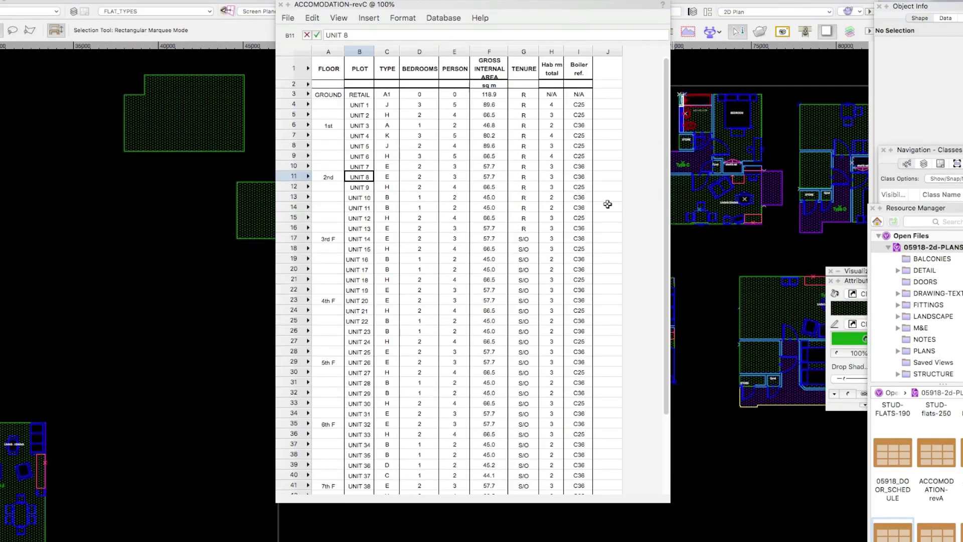
{"action": "key", "text": "Right"}
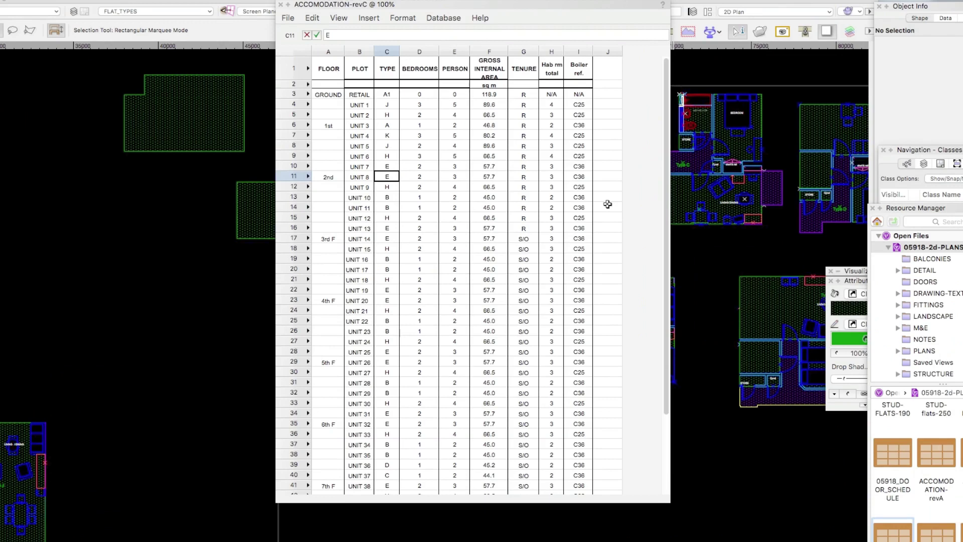
{"action": "key", "text": "Right"}
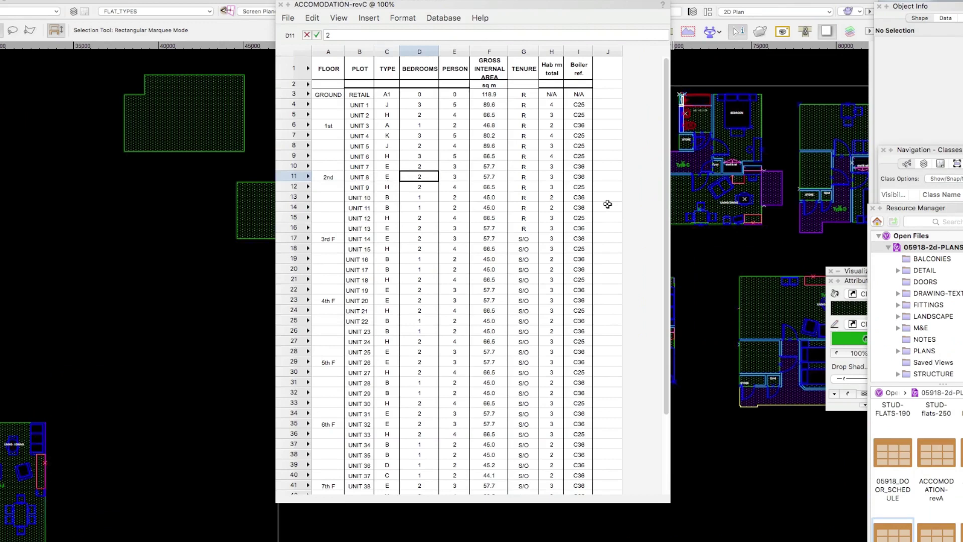
{"action": "key", "text": "Right"}
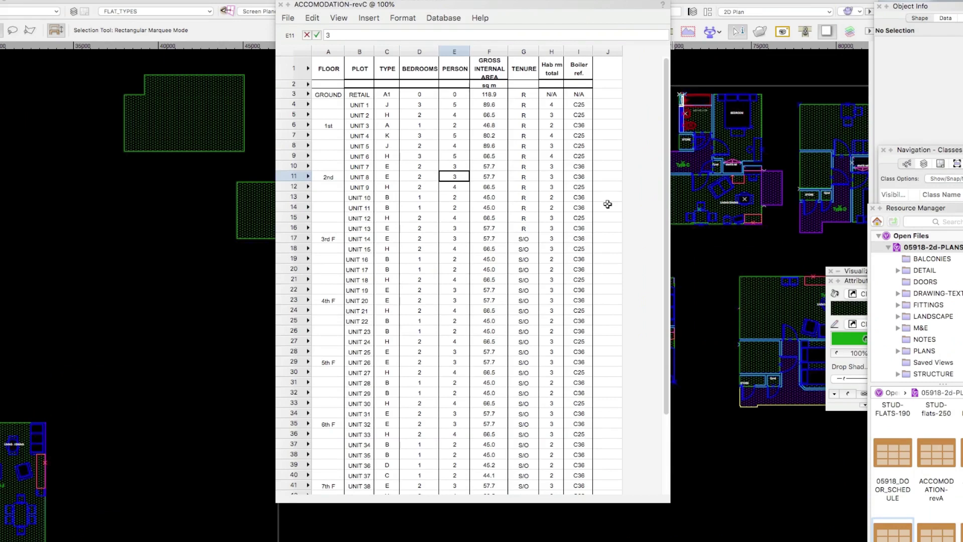
{"action": "key", "text": "Right"}
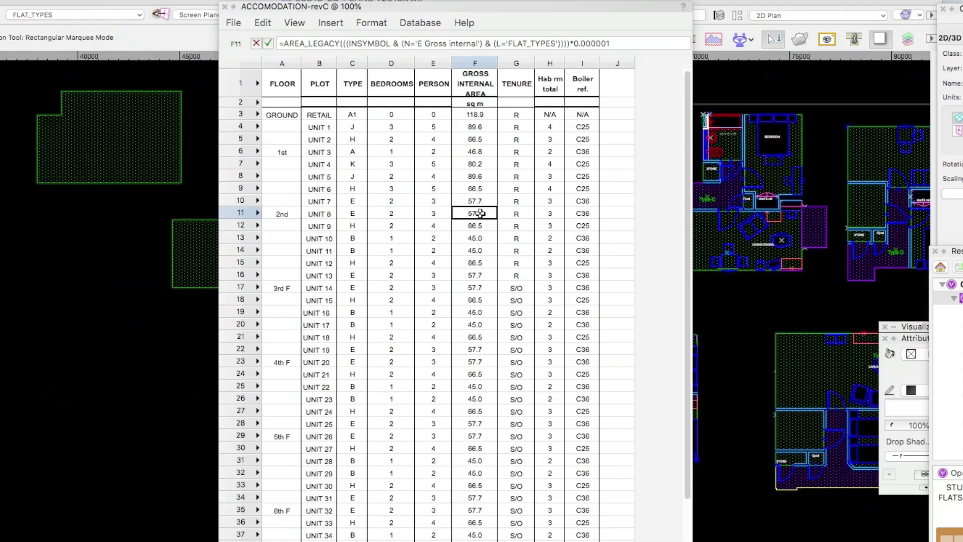
Step: Replace UNIT 8's AREA_LEGACY formula with =AREA()*0.000001 using the inserted Area function
{"action": "left_click", "coordinate": [441, 44]}
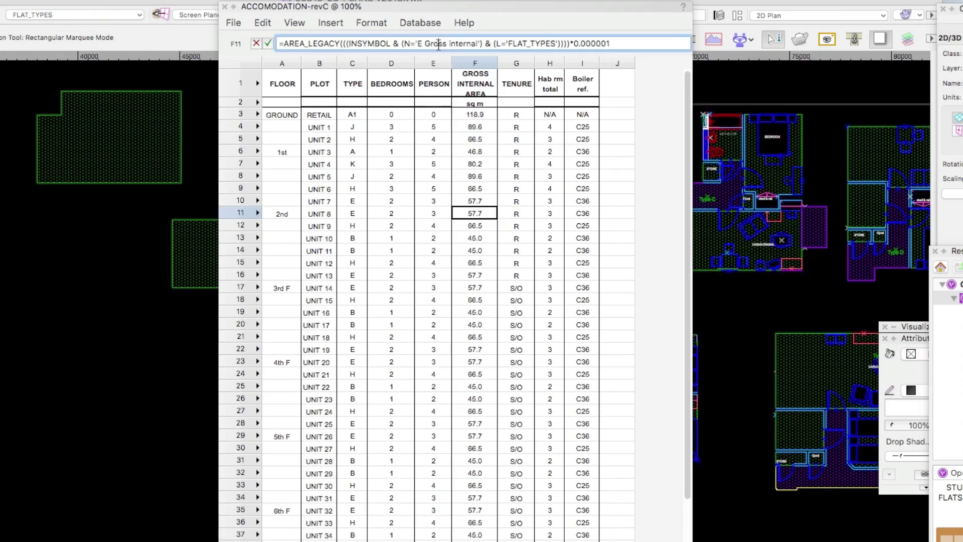
{"action": "left_click_drag", "start_coordinate": [571, 43], "coordinate": [329, 47]}
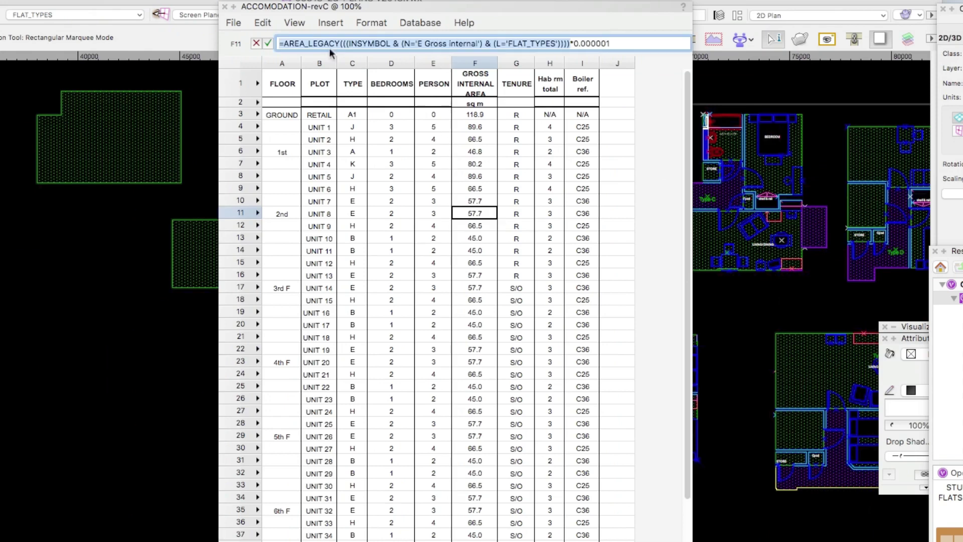
{"action": "key", "text": "BackSpace"}
{"action": "type", "text": "="}
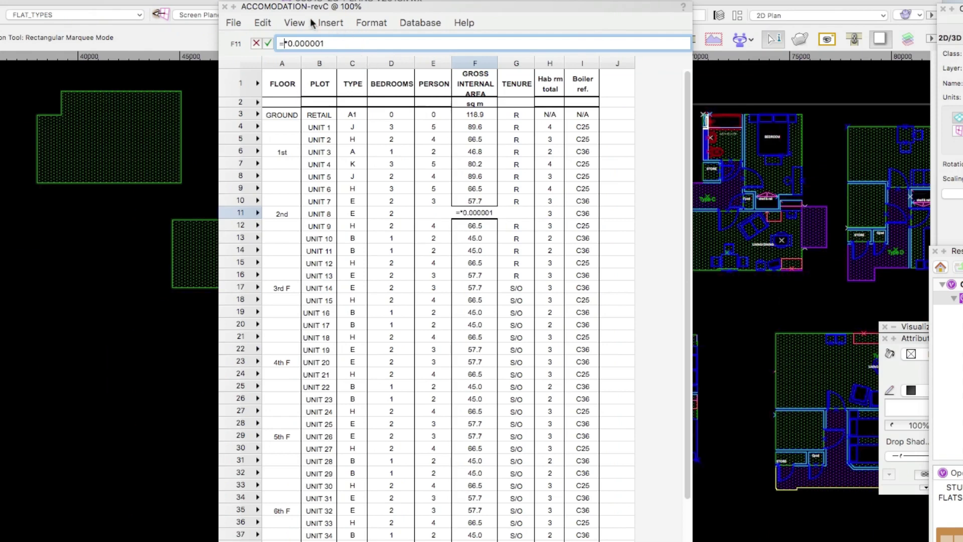
{"action": "left_click", "coordinate": [330, 23]}
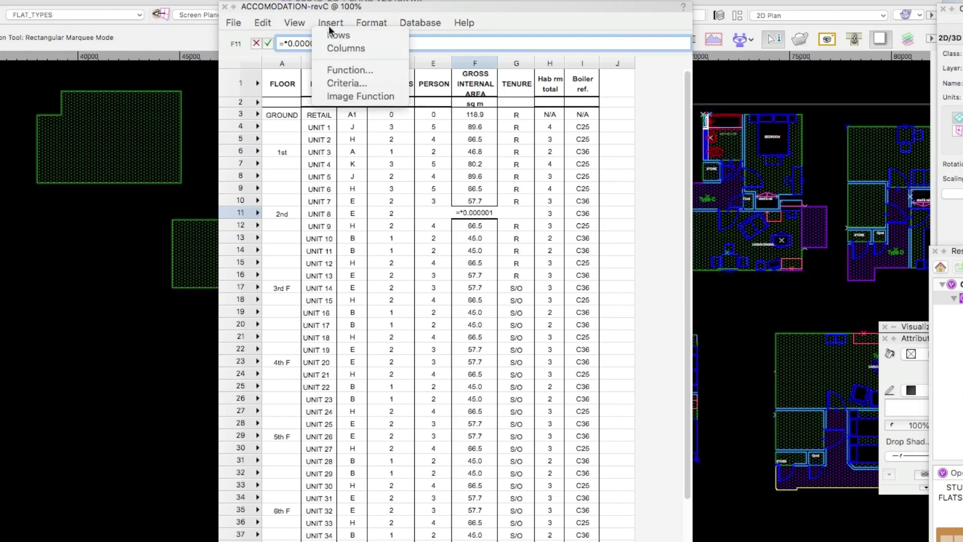
{"action": "left_click", "coordinate": [351, 70]}
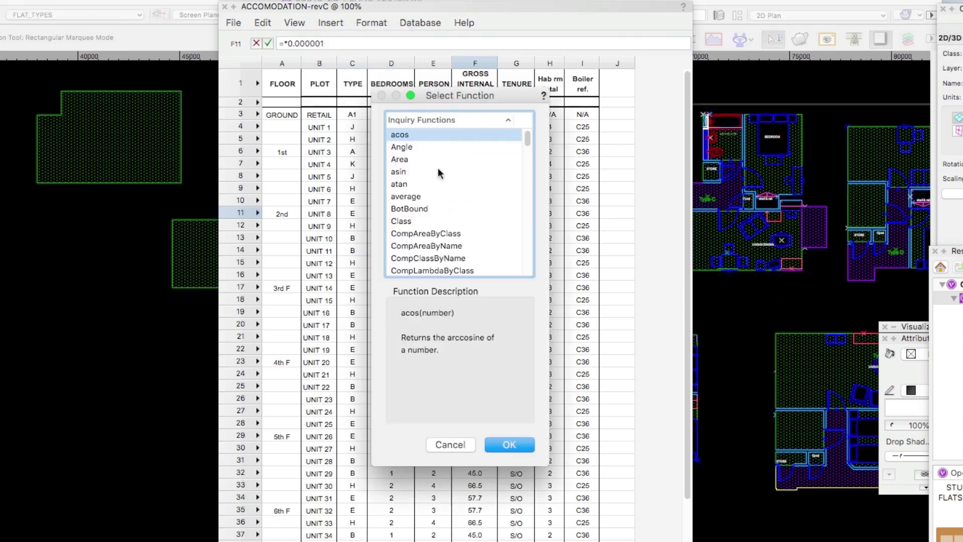
{"action": "left_click", "coordinate": [400, 159]}
{"action": "left_click", "coordinate": [509, 445]}
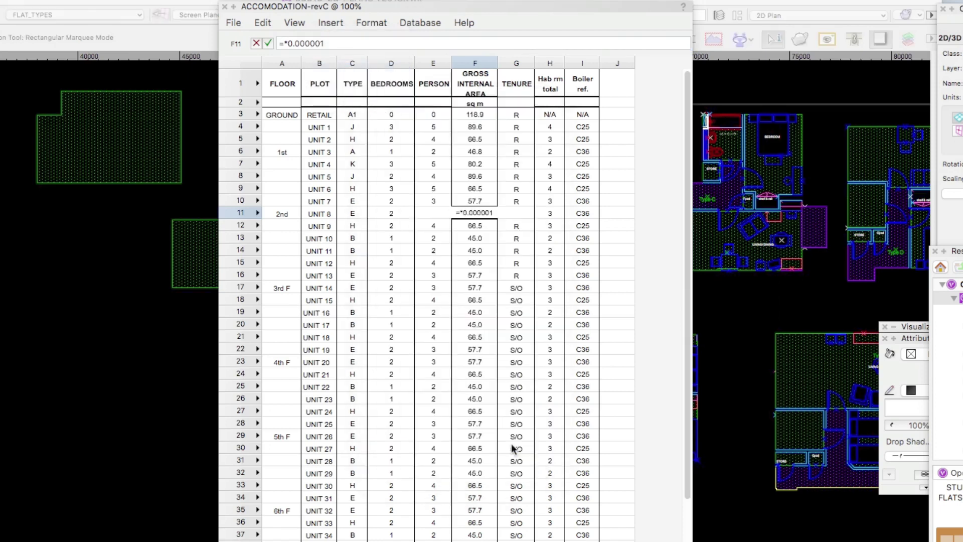
{"action": "left_click", "coordinate": [324, 23]}
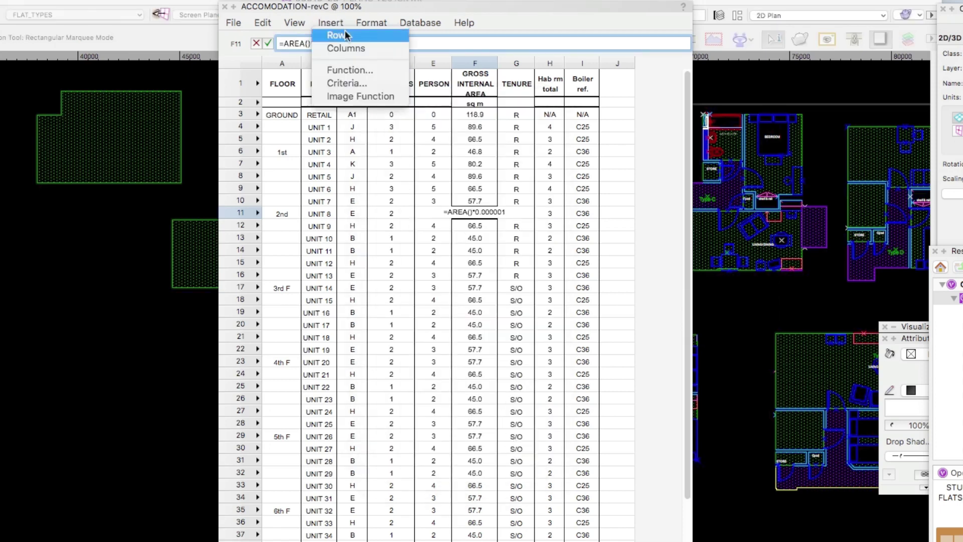
Step: Add Area criteria excluding design layer viewports, including symbol contents, and limited to class Area-Flats
{"action": "left_click", "coordinate": [349, 83]}
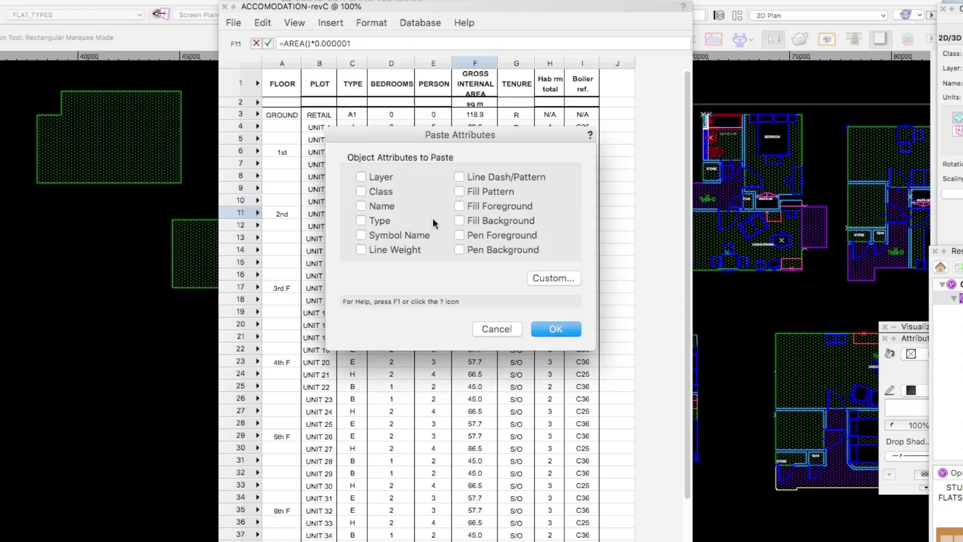
{"action": "left_click", "coordinate": [572, 279]}
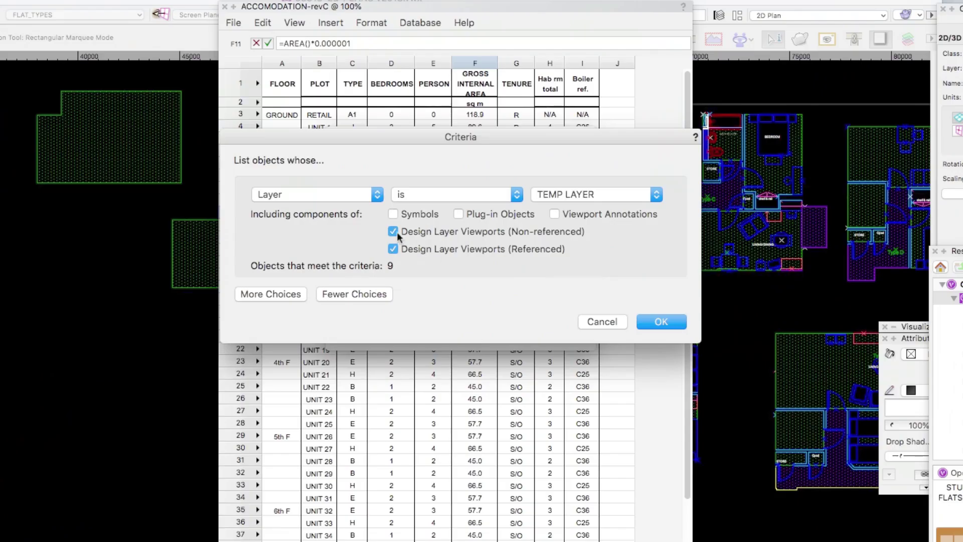
{"action": "left_click", "coordinate": [393, 231]}
{"action": "left_click", "coordinate": [394, 249]}
{"action": "left_click", "coordinate": [394, 213]}
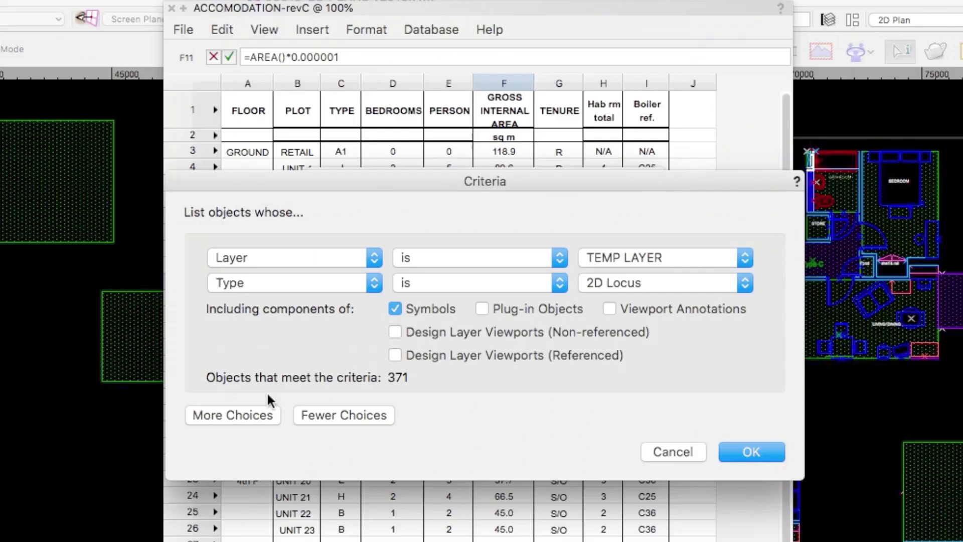
{"action": "left_click", "coordinate": [339, 284]}
{"action": "left_click", "coordinate": [650, 283]}
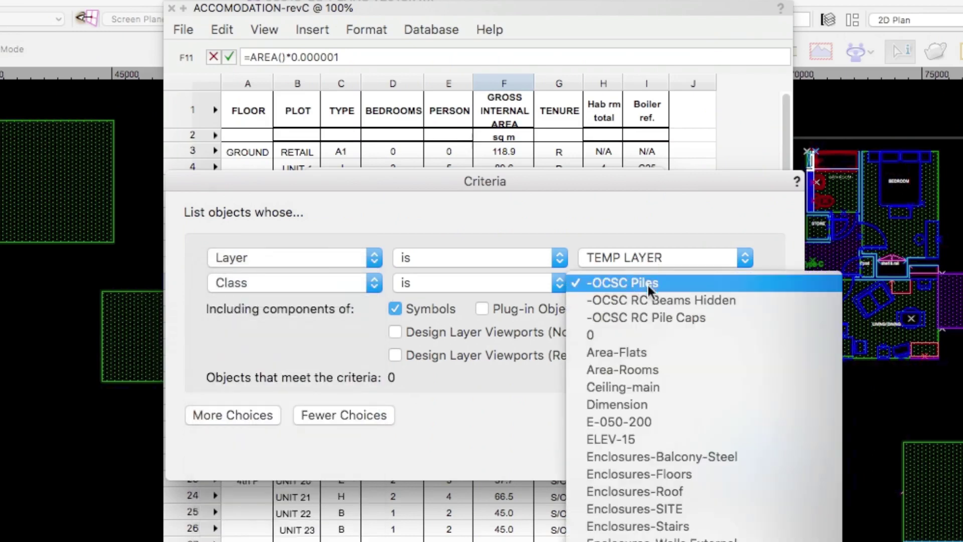
{"action": "left_click", "coordinate": [642, 352]}
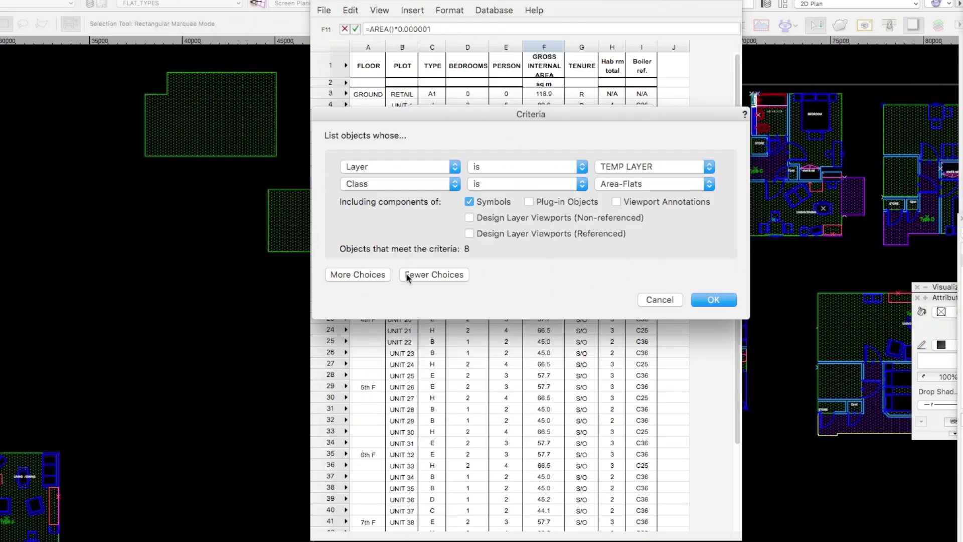
Step: Add a third criterion for object name 'E Gross internal' and confirm the criteria
{"action": "left_click", "coordinate": [387, 275]}
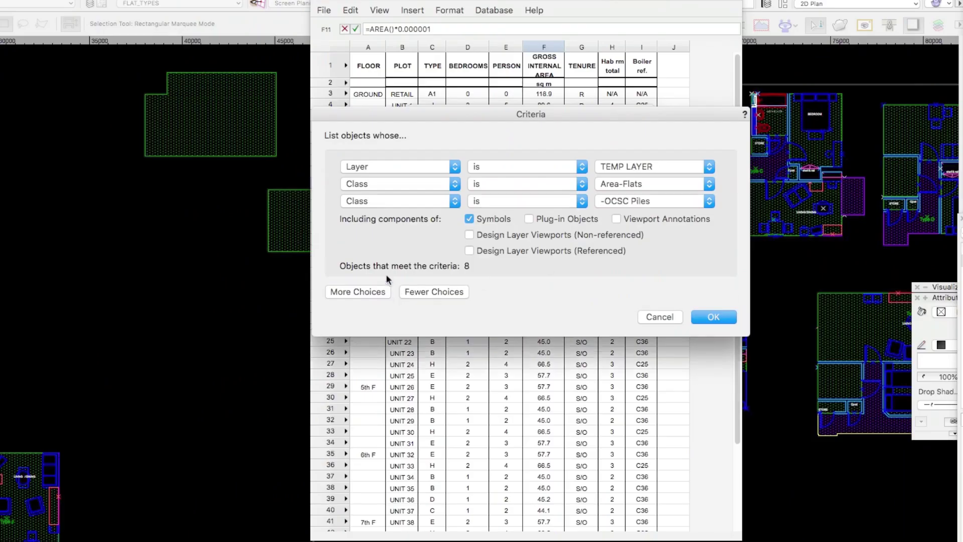
{"action": "left_click", "coordinate": [412, 201]}
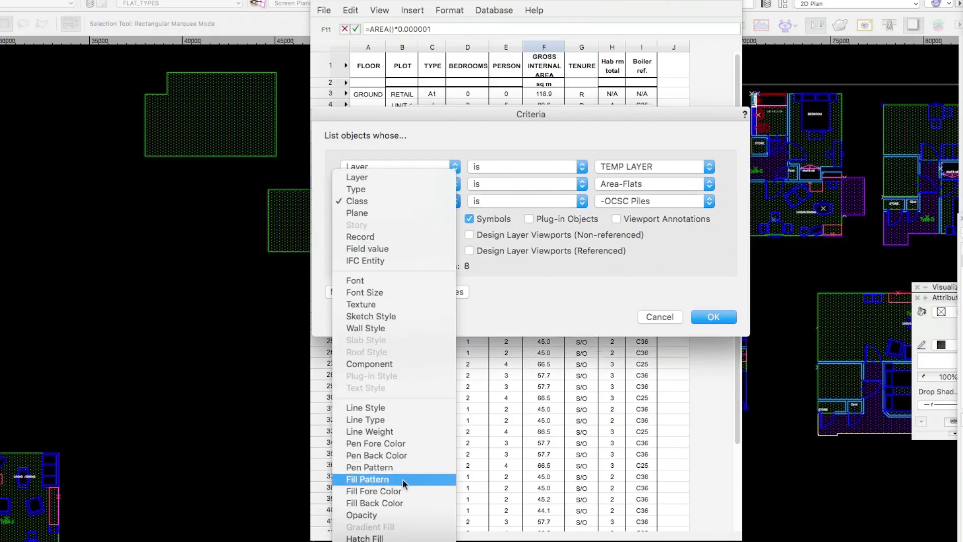
{"action": "left_click", "coordinate": [361, 533]}
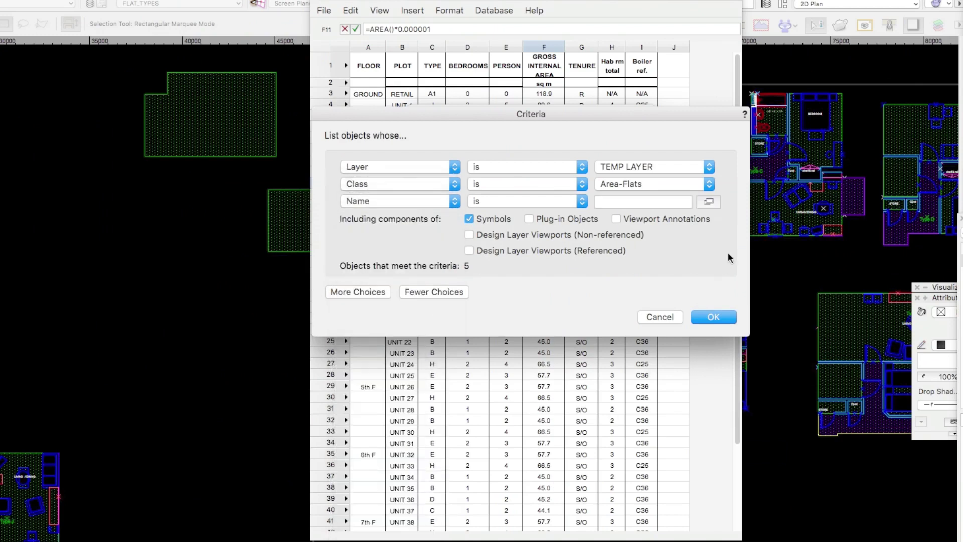
{"action": "left_click", "coordinate": [709, 202]}
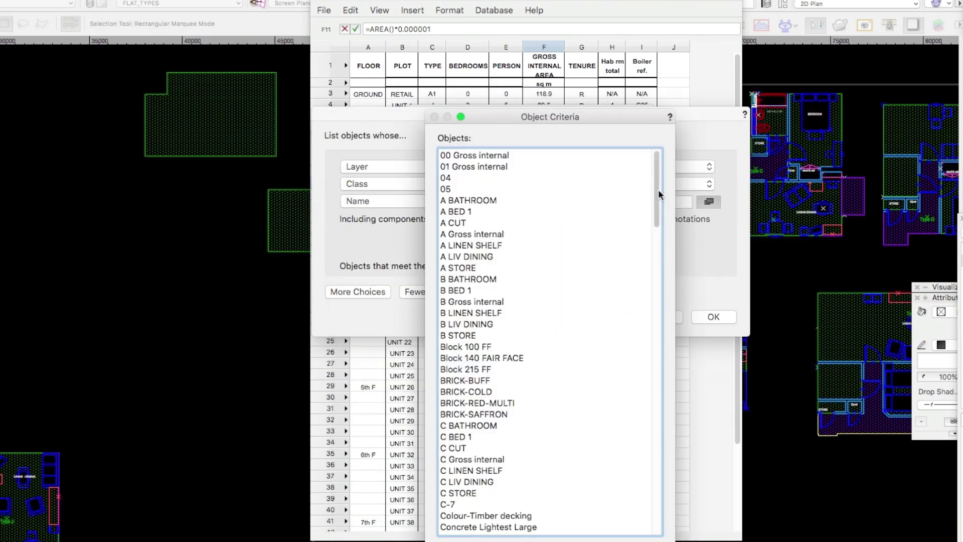
{"action": "left_click_drag", "start_coordinate": [660, 183], "coordinate": [660, 355]}
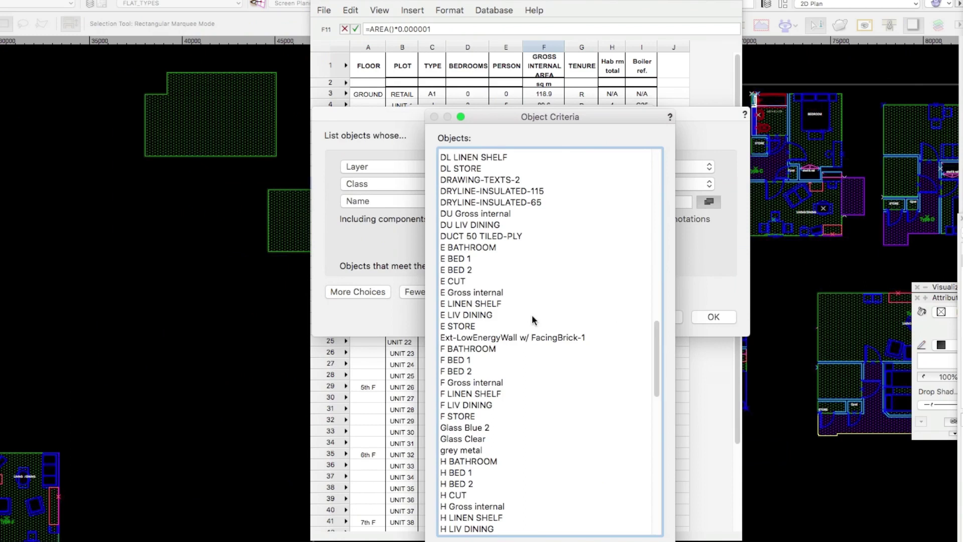
{"action": "left_click", "coordinate": [513, 296]}
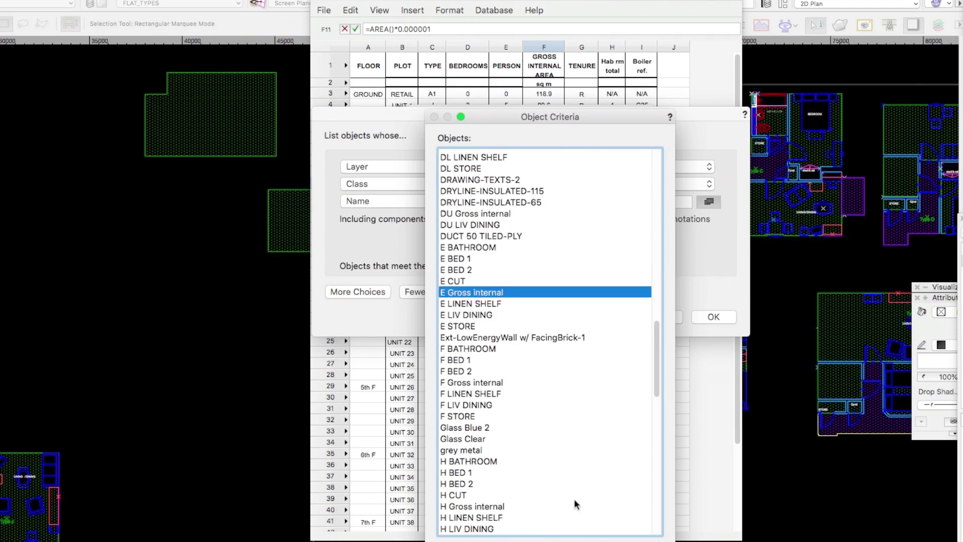
{"action": "key", "text": "Return"}
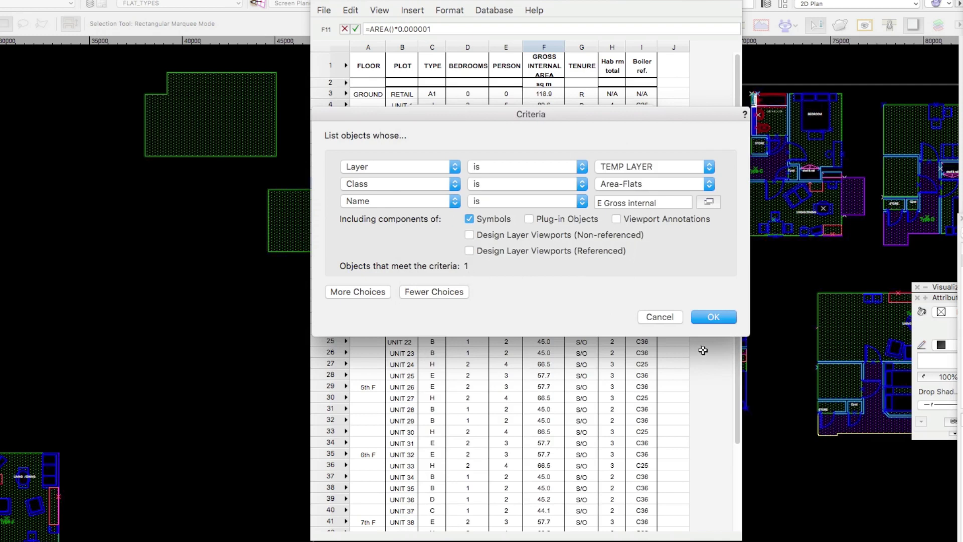
{"action": "left_click", "coordinate": [712, 318]}
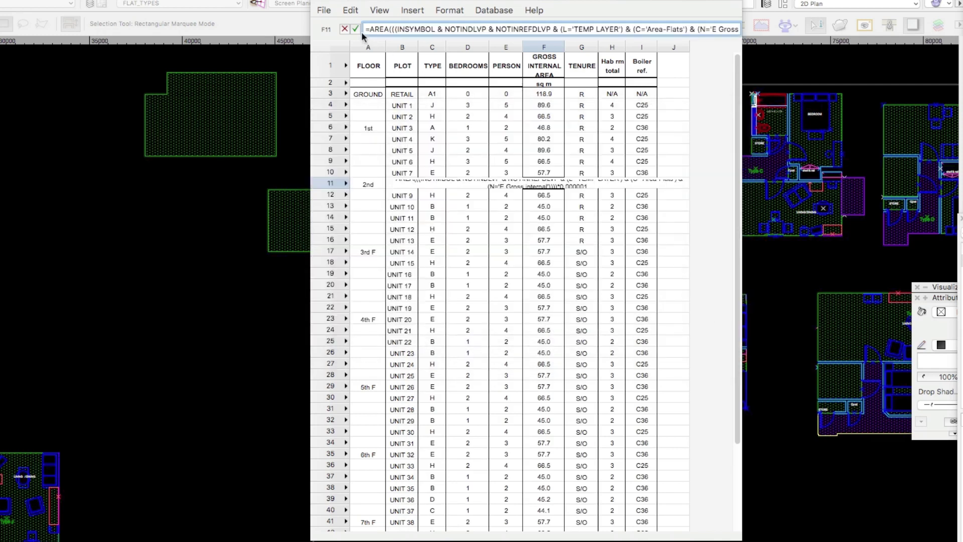
Step: Accept the F11 area formula (57.7) and open the AREAS FLAT E worksheet
{"action": "left_click", "coordinate": [355, 29]}
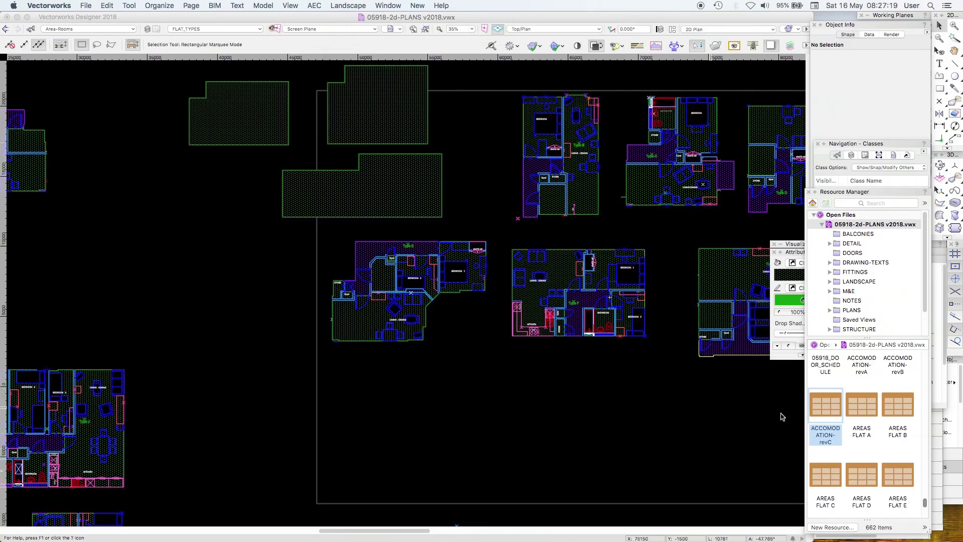
{"action": "scroll", "coordinate": [925, 503], "scroll_direction": "down", "scroll_amount": 3}
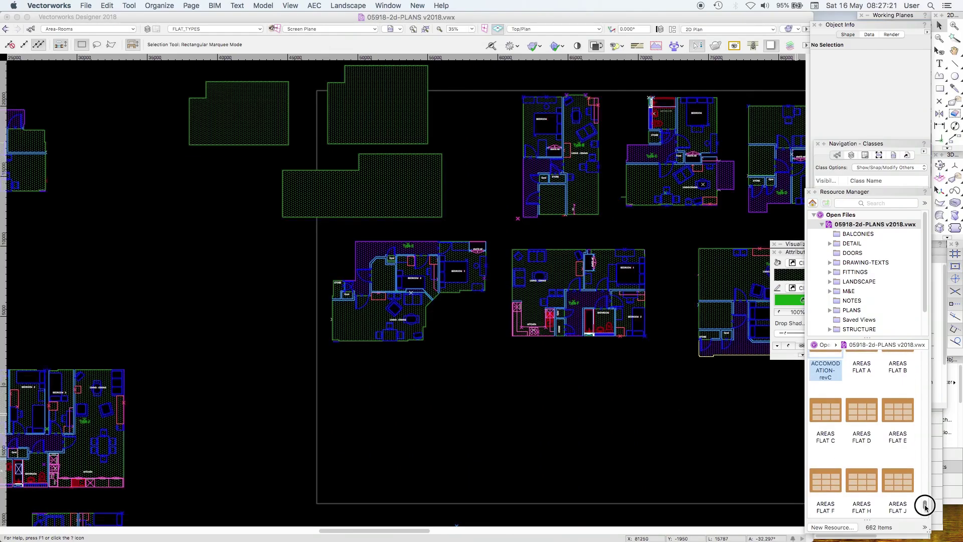
{"action": "left_click", "coordinate": [897, 420]}
{"action": "right_click", "coordinate": [897, 421]}
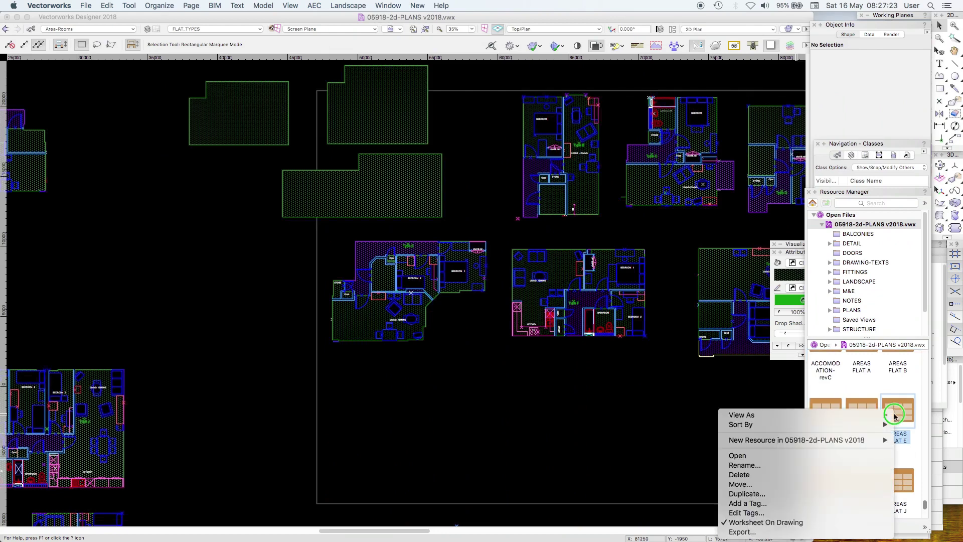
{"action": "left_click", "coordinate": [773, 457]}
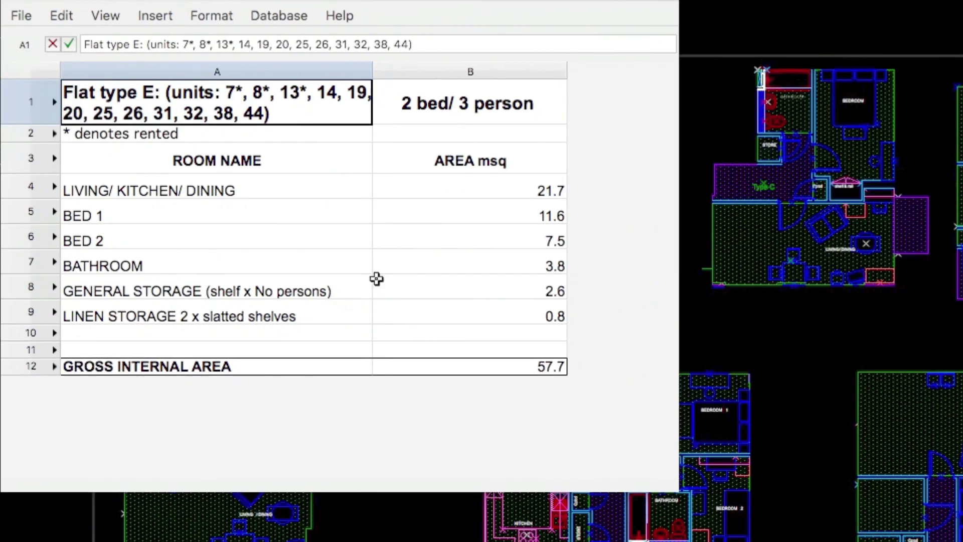
Step: Inspect the room-area formulas in column B, from living/kitchen/dining down to storage
{"action": "left_click", "coordinate": [471, 191]}
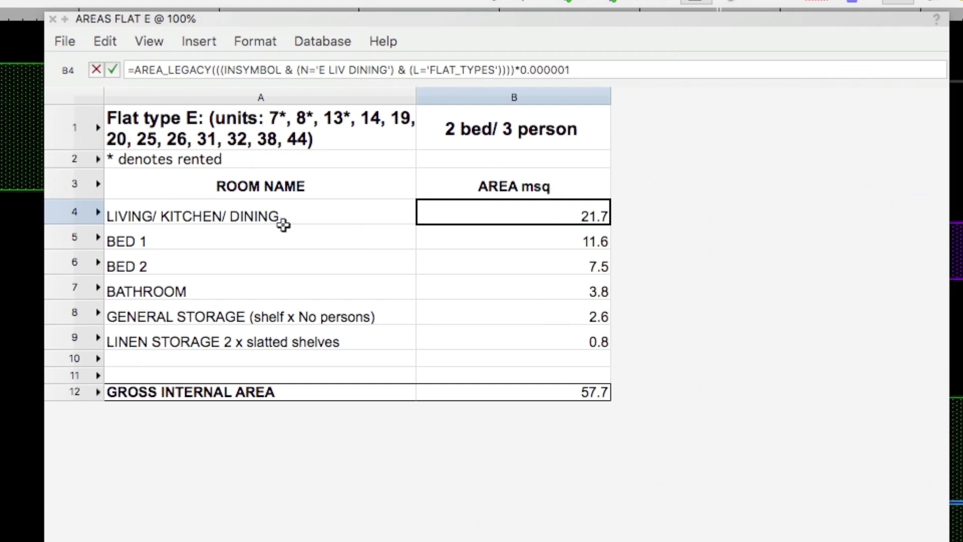
{"action": "left_click", "coordinate": [512, 238]}
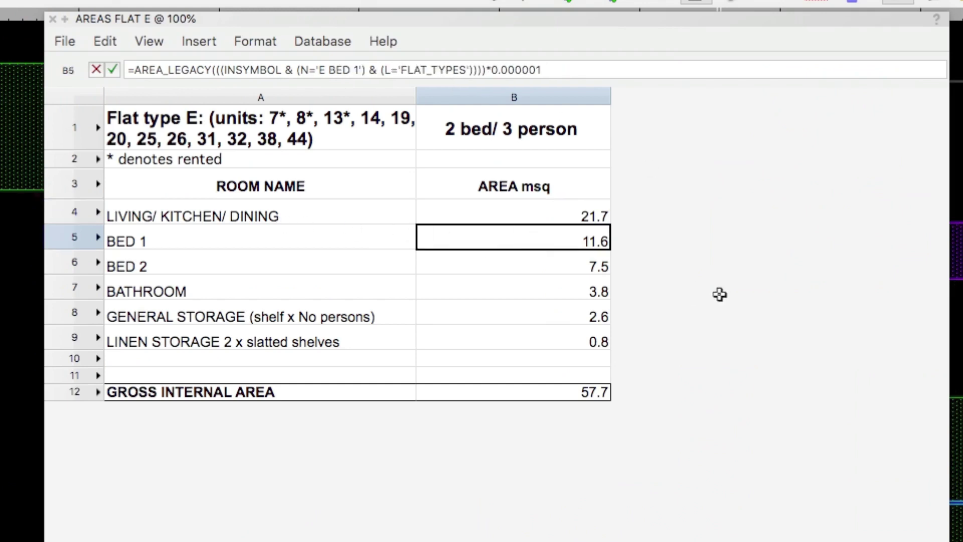
{"action": "key", "text": "Down"}
{"action": "key", "text": "Down"}
{"action": "key", "text": "Down"}
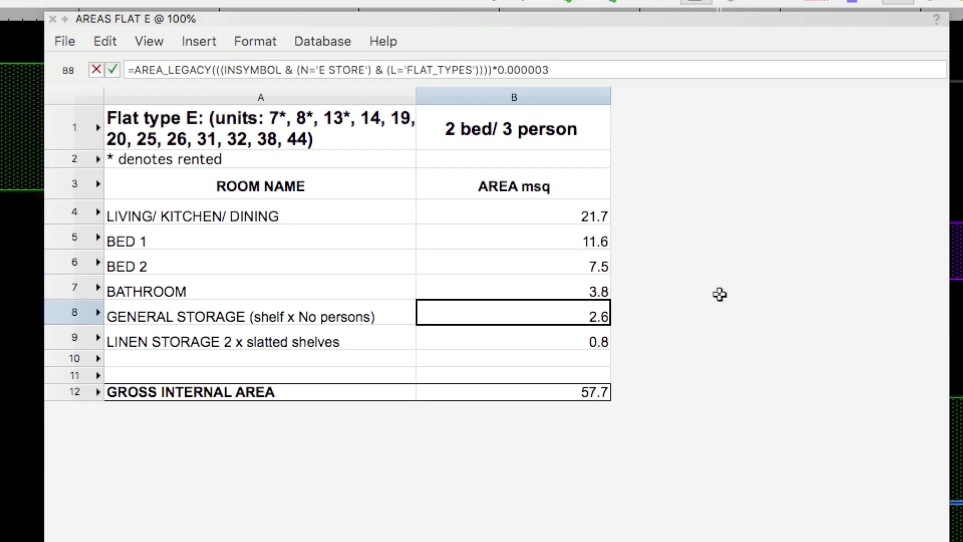
{"action": "key", "text": "Down"}
{"action": "key", "text": "Down"}
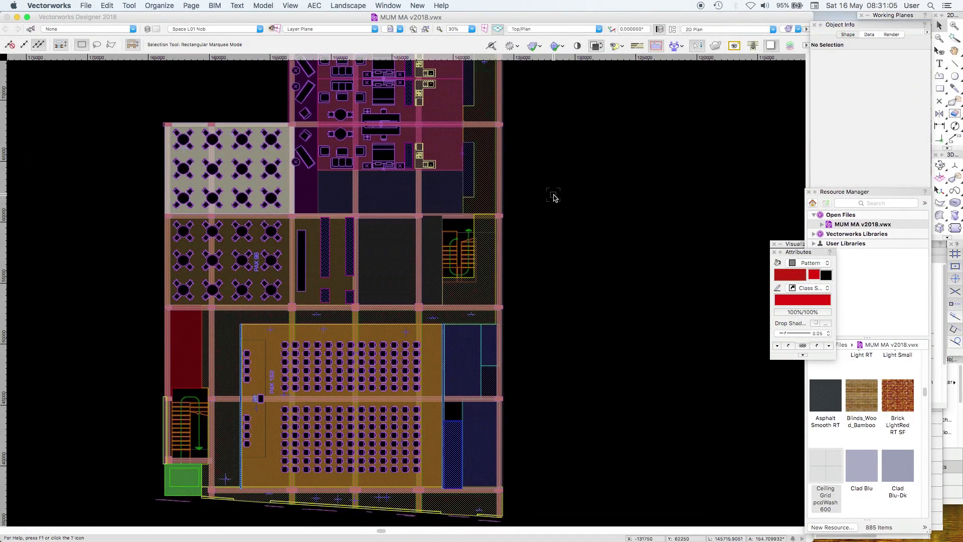
Step: Activate the AREAS L00 saved view from the Navigation palette's Saved Views list
{"action": "left_click", "coordinate": [847, 537]}
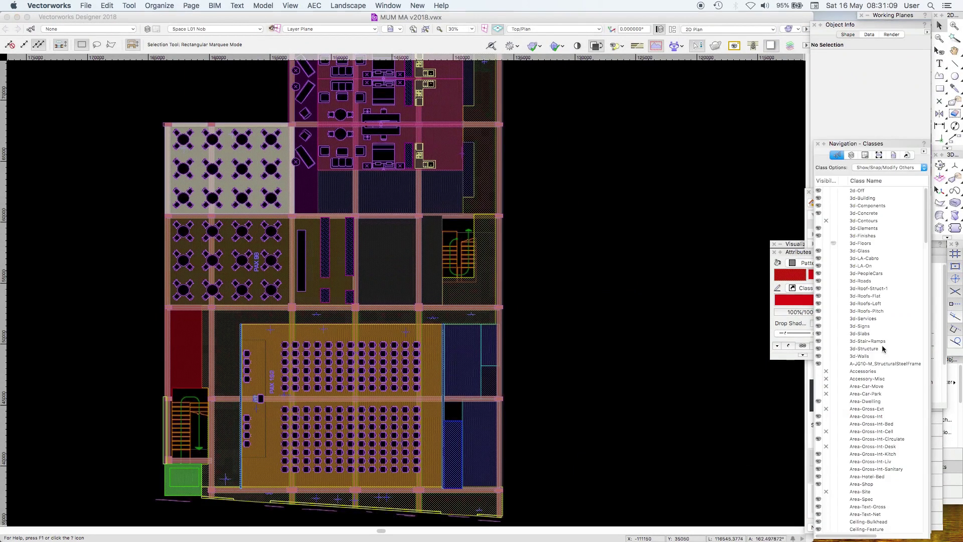
{"action": "left_click", "coordinate": [893, 154]}
{"action": "left_click", "coordinate": [853, 185]}
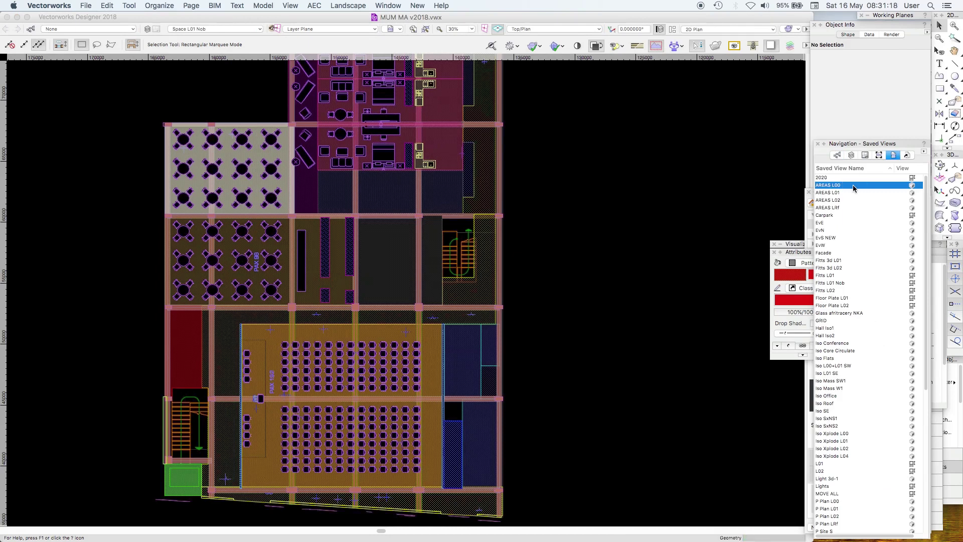
{"action": "double_click", "coordinate": [853, 185]}
{"action": "left_click", "coordinate": [852, 156]}
{"action": "left_click", "coordinate": [893, 154]}
{"action": "left_click", "coordinate": [926, 389]}
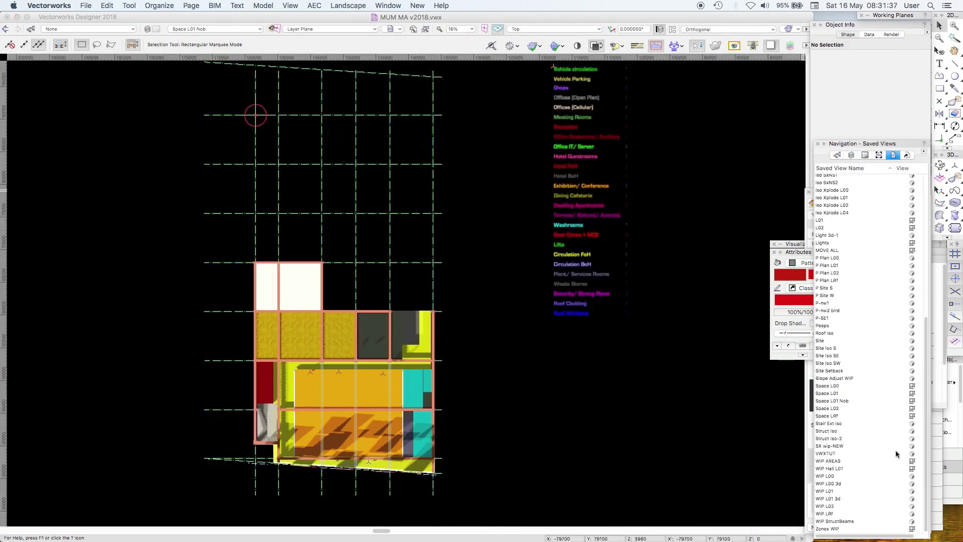
{"action": "left_click", "coordinate": [840, 521]}
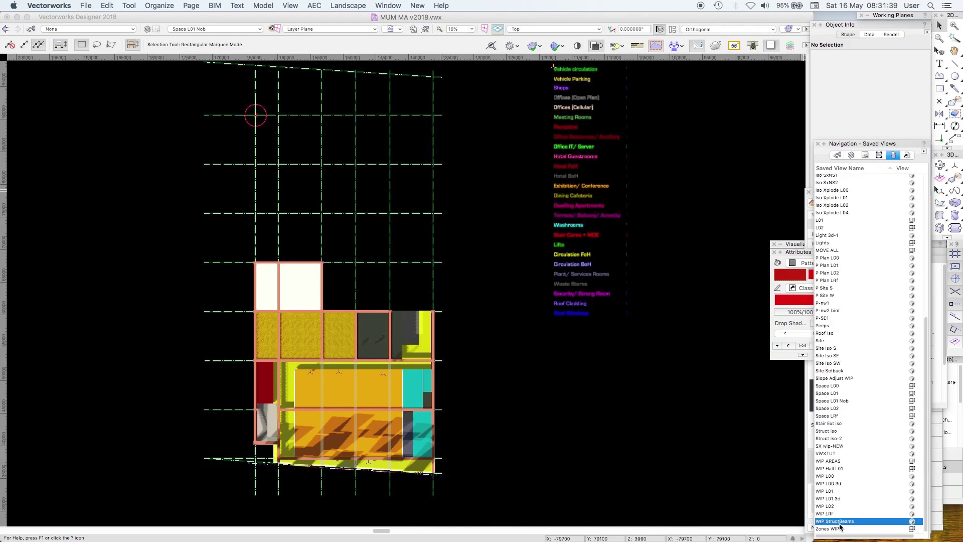
Step: Activate the VWXTUT saved view, orbit the massing model, and review the spaces' Data records
{"action": "left_click", "coordinate": [841, 453]}
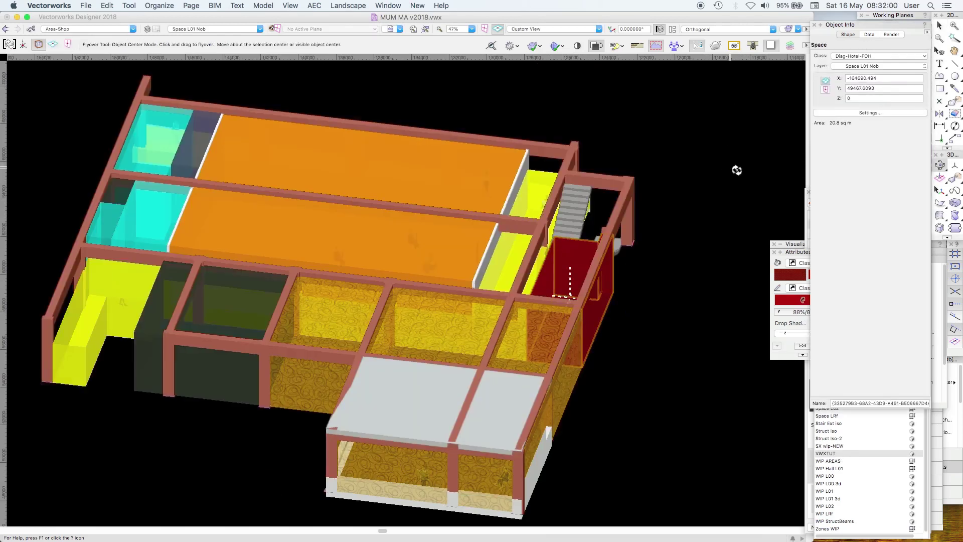
{"action": "left_click_drag", "start_coordinate": [737, 170], "coordinate": [568, 216]}
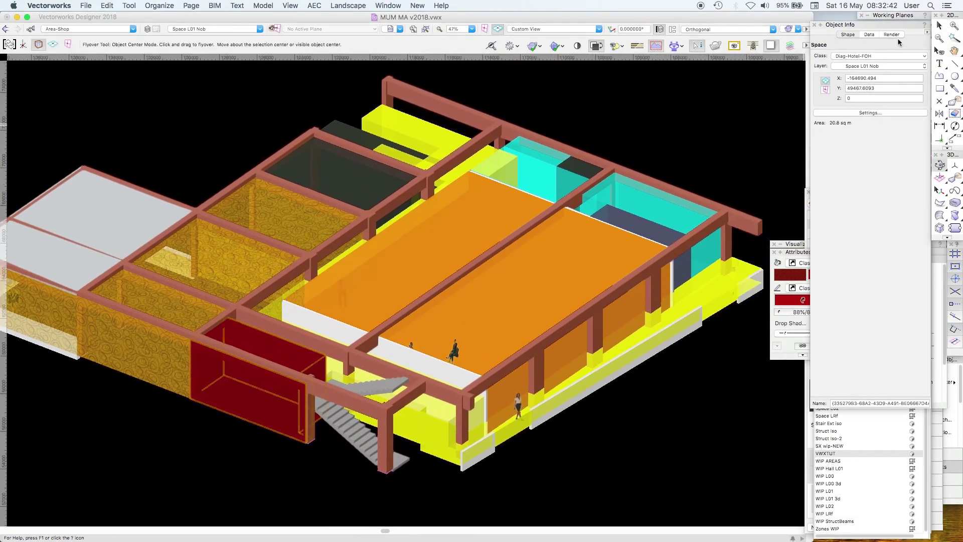
{"action": "left_click", "coordinate": [940, 25]}
{"action": "left_click", "coordinate": [869, 34]}
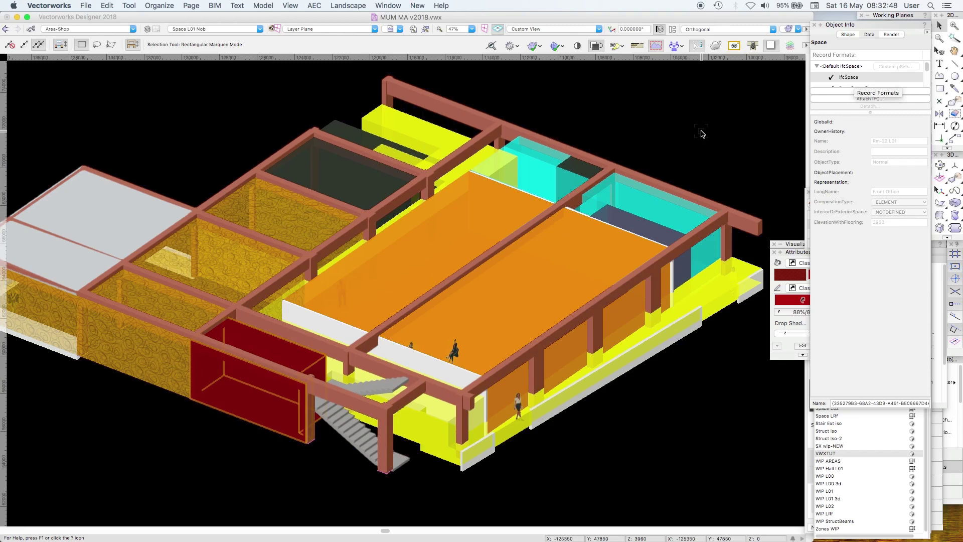
{"action": "scroll", "coordinate": [893, 100], "scroll_direction": "down", "scroll_amount": 4}
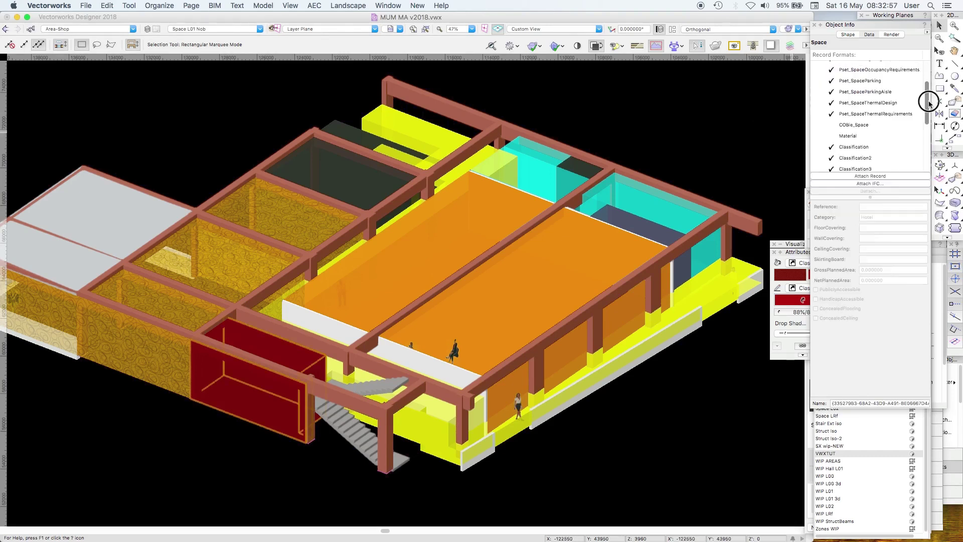
{"action": "left_click", "coordinate": [752, 124]}
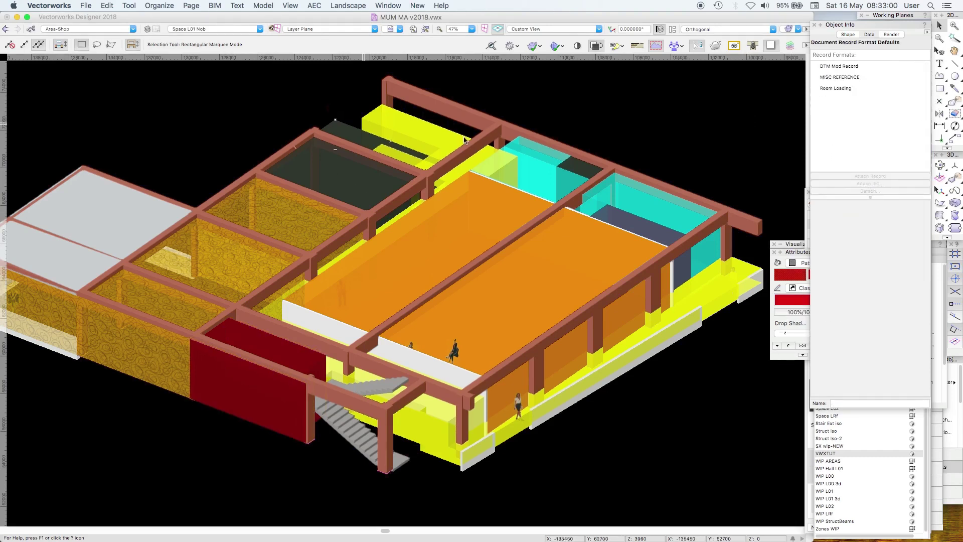
{"action": "left_click", "coordinate": [664, 144]}
Step: Orbit the model around the cyan space and bring up its context menu
{"action": "middle_click_drag", "start_coordinate": [664, 144], "coordinate": [673, 164], "text": "ctrl"}
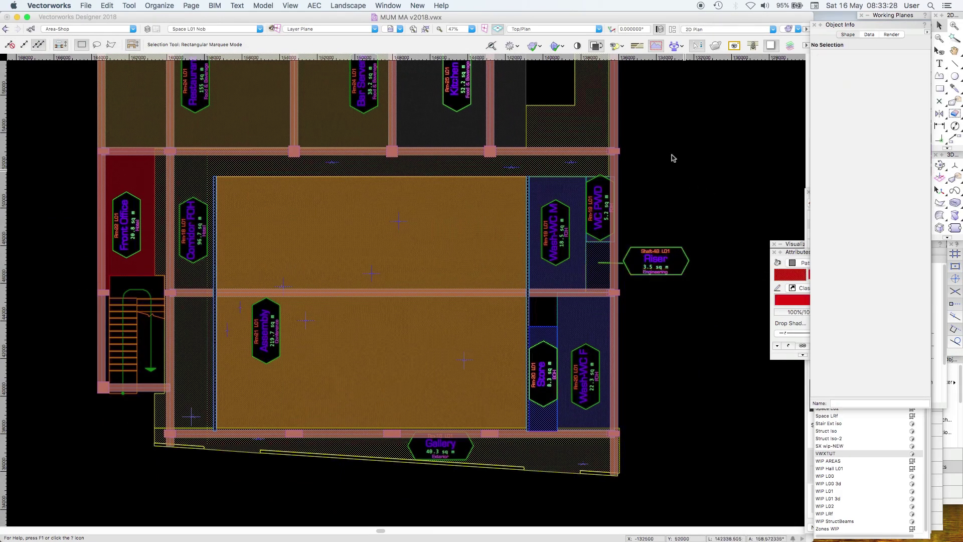
{"action": "right_click", "coordinate": [661, 138]}
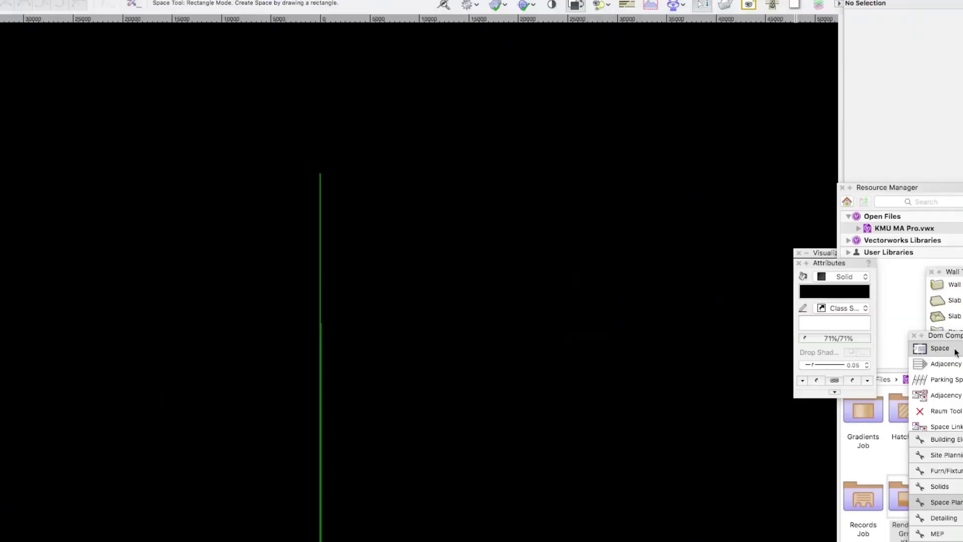
Step: Open the Space tool's default settings and review the PDC L00 number style and Occupancy options
{"action": "double_click", "coordinate": [955, 350]}
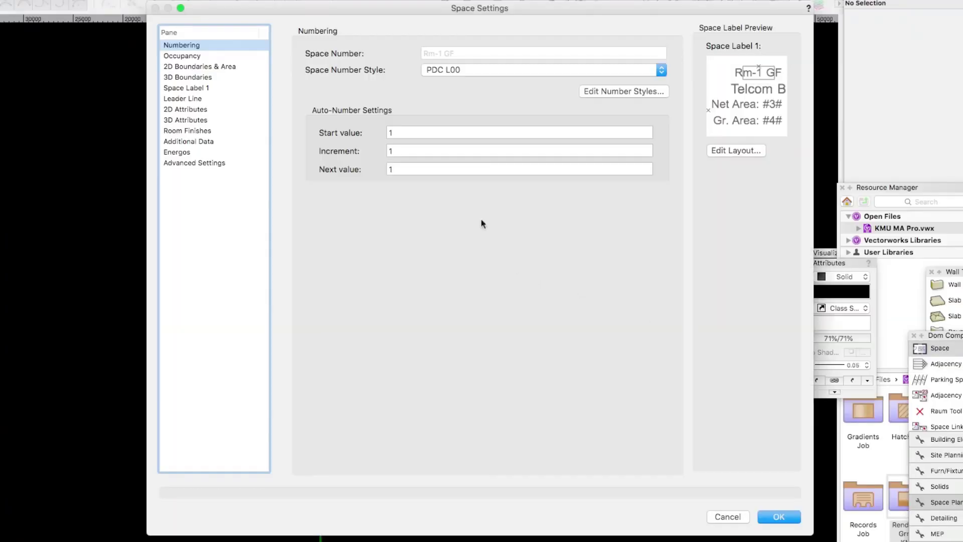
{"action": "left_click", "coordinate": [618, 90]}
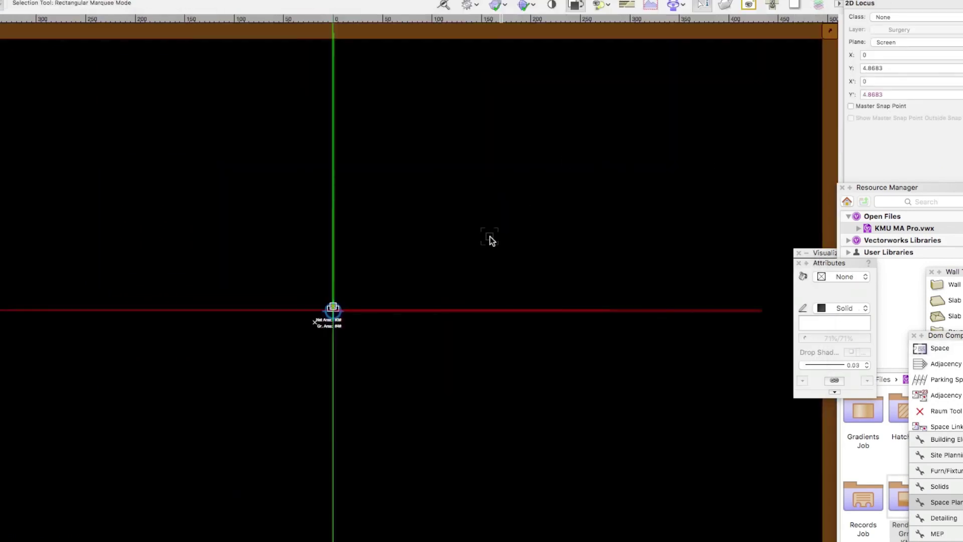
{"action": "scroll", "coordinate": [490, 237], "scroll_direction": "up", "scroll_amount": 1}
{"action": "scroll", "coordinate": [558, 205], "scroll_direction": "up", "scroll_amount": 2}
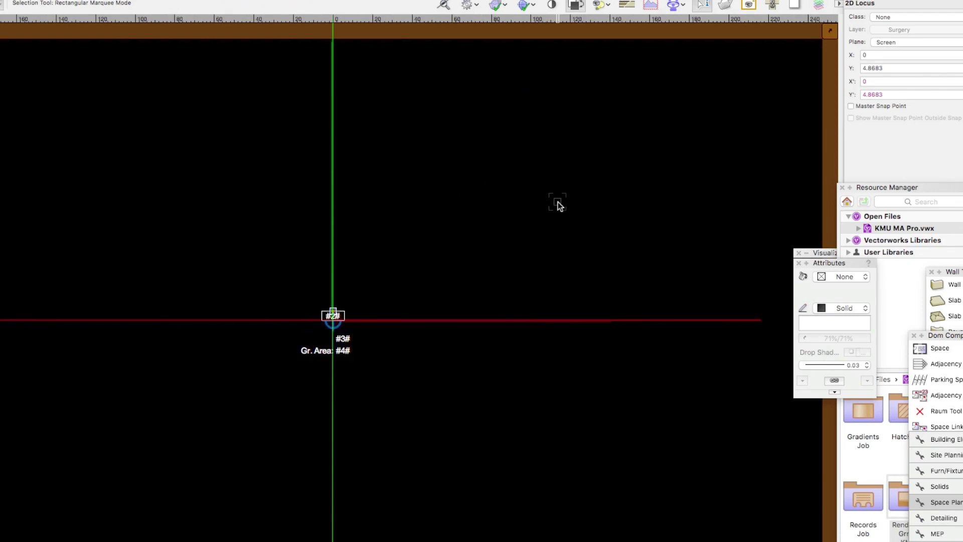
{"action": "scroll", "coordinate": [558, 205], "scroll_direction": "up", "scroll_amount": 3}
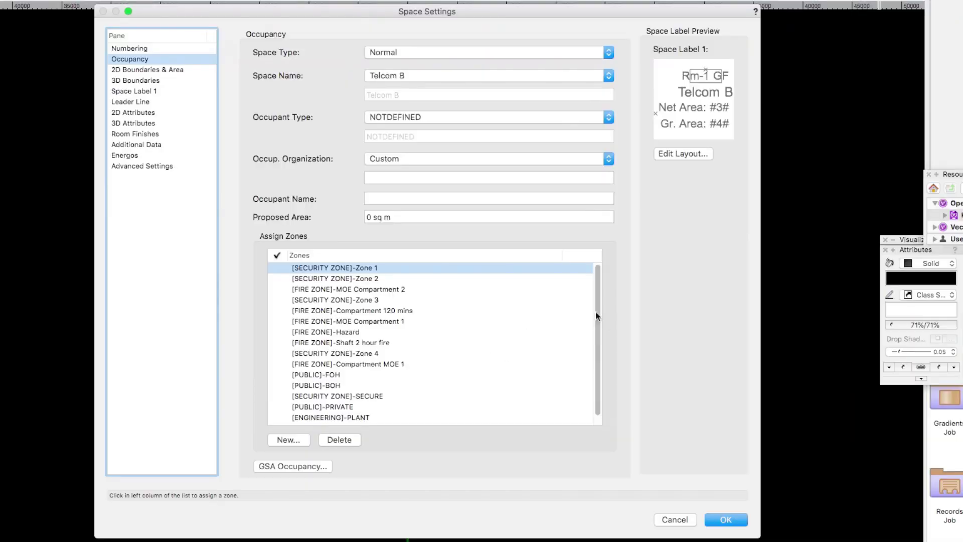
Step: Review the Advanced Settings, 3D Attributes and Space Label 1 panes, then close Space Settings
{"action": "mouse_move", "coordinate": [598, 307]}
{"action": "left_mouse_down"}
{"action": "mouse_move", "coordinate": [597, 321]}
{"action": "mouse_move", "coordinate": [599, 294]}
{"action": "left_mouse_up"}
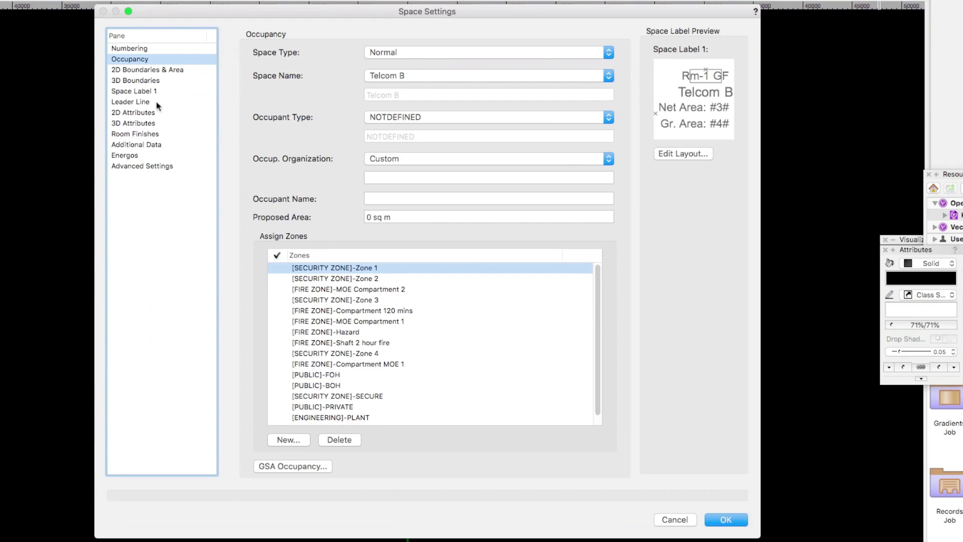
{"action": "left_click", "coordinate": [156, 165]}
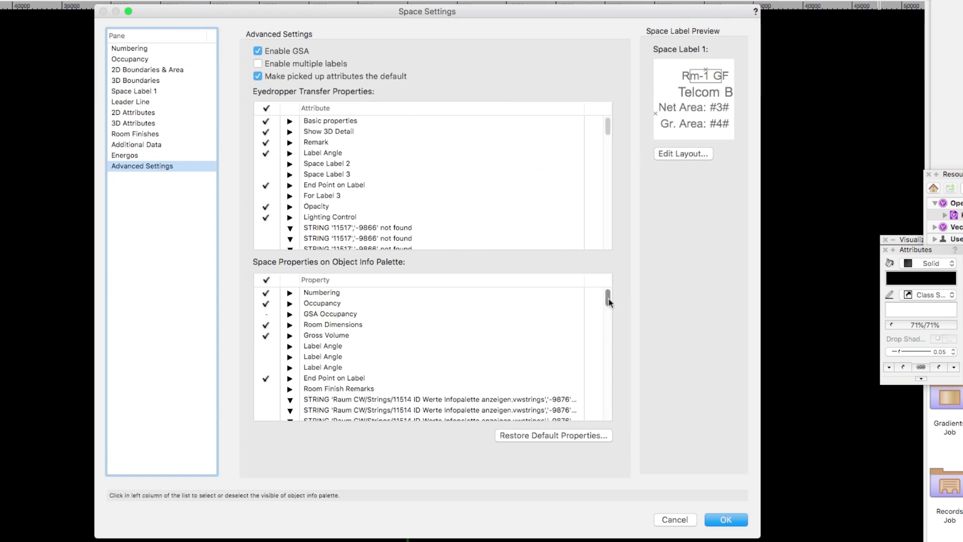
{"action": "left_click", "coordinate": [150, 124]}
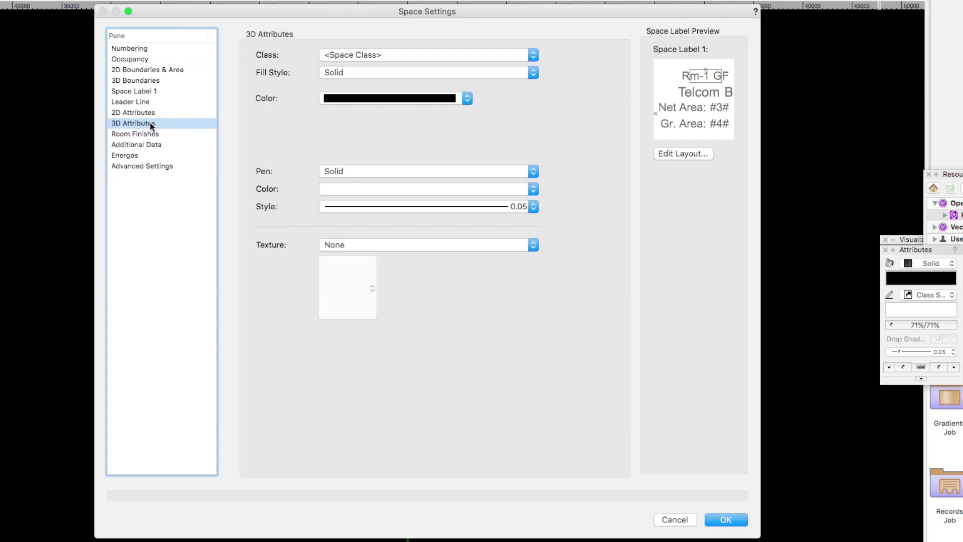
{"action": "left_click", "coordinate": [155, 93]}
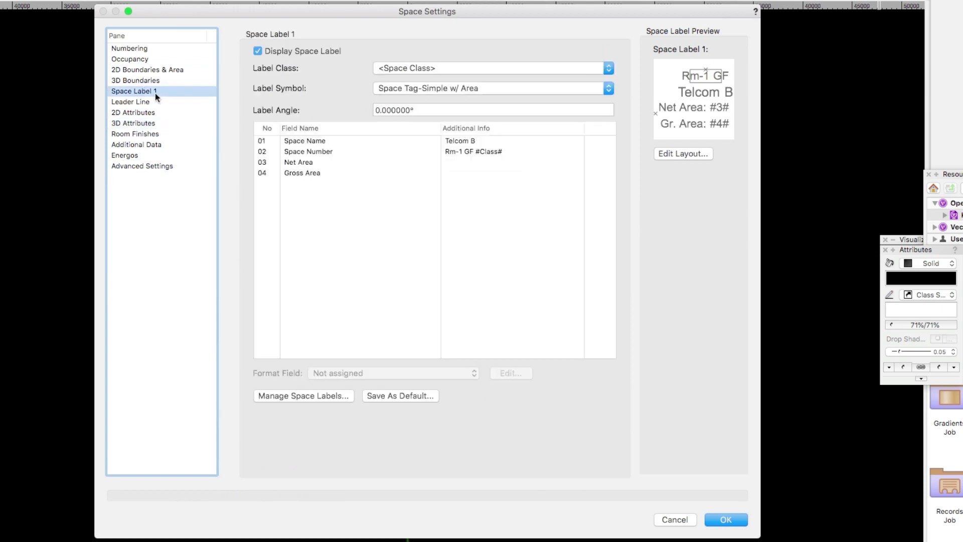
{"action": "key", "text": "Return"}
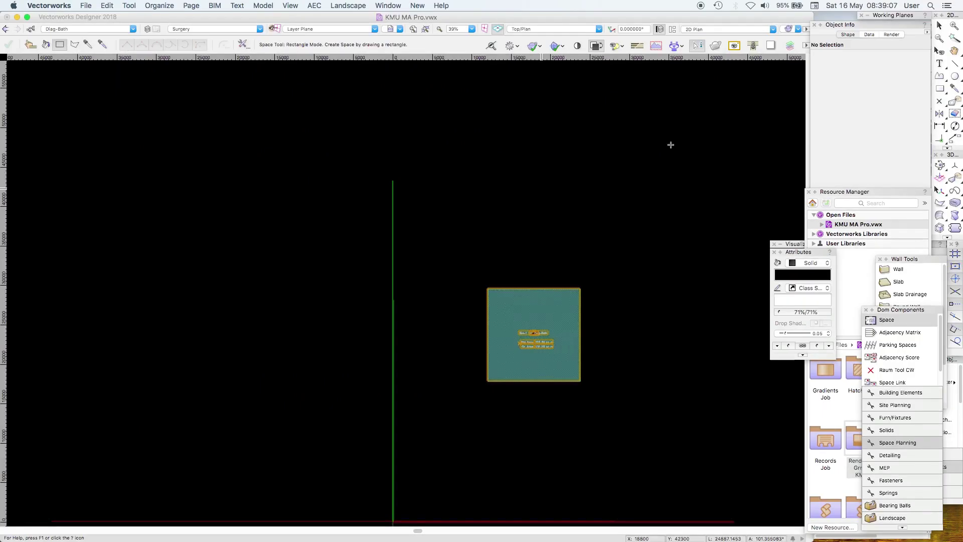
Step: Tilt into 3D and set the space's Net Top Bound to Layer Wall Height
{"action": "left_click", "coordinate": [940, 164]}
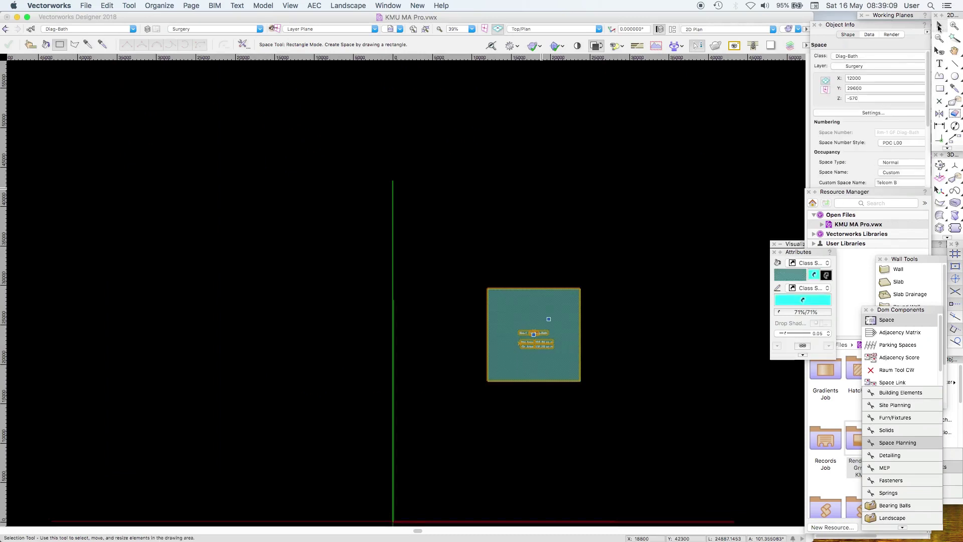
{"action": "left_click_drag", "start_coordinate": [653, 241], "coordinate": [633, 250]}
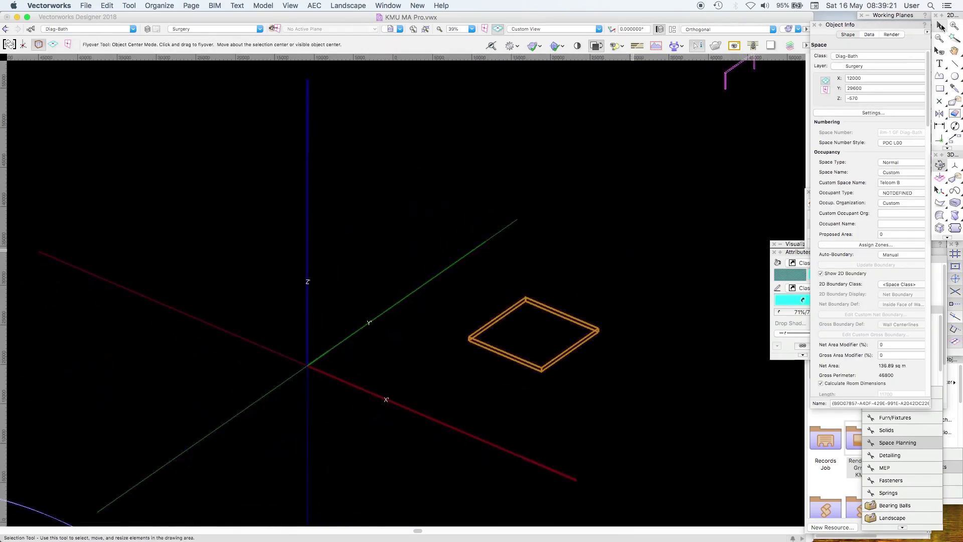
{"action": "left_click", "coordinate": [940, 25]}
{"action": "left_click_drag", "start_coordinate": [929, 101], "coordinate": [928, 300]}
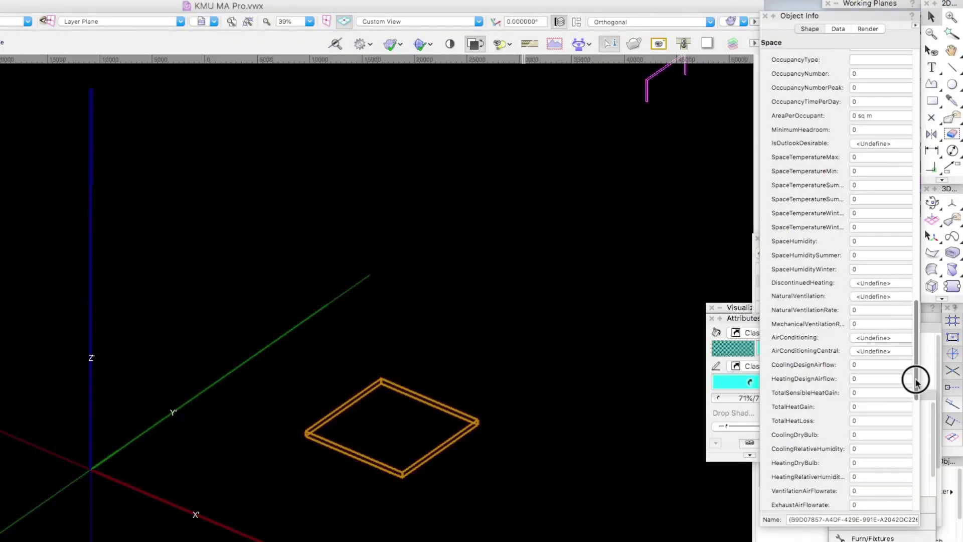
{"action": "left_click_drag", "start_coordinate": [916, 381], "coordinate": [918, 166]}
{"action": "left_click", "coordinate": [889, 162]}
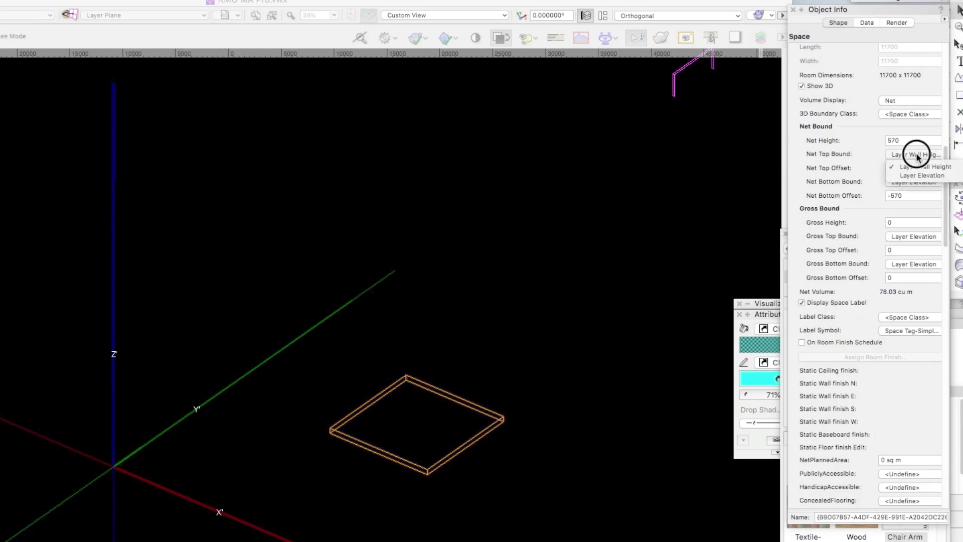
{"action": "left_click", "coordinate": [923, 167]}
Step: Check the design layers and render modes, then show the class list in the Navigation palette
{"action": "left_click", "coordinate": [760, 38]}
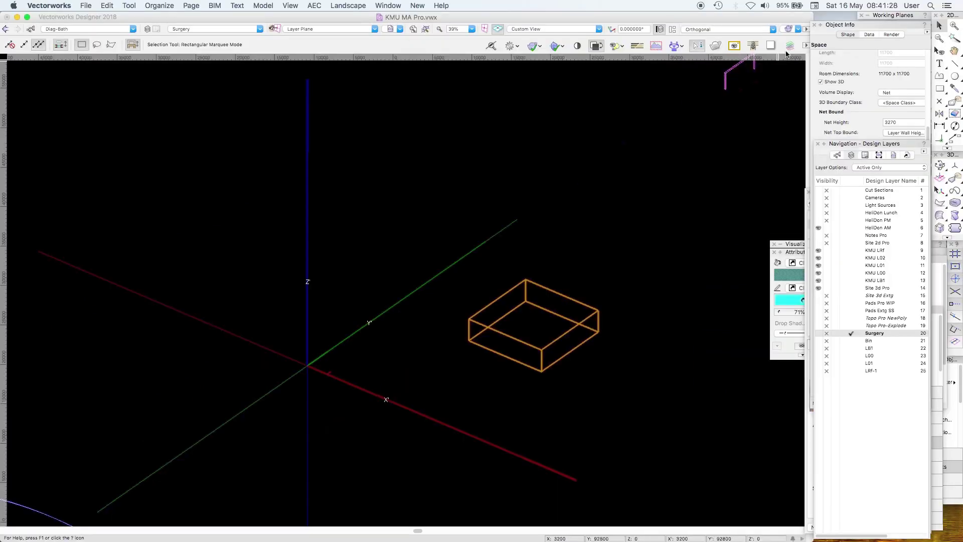
{"action": "left_click", "coordinate": [788, 49]}
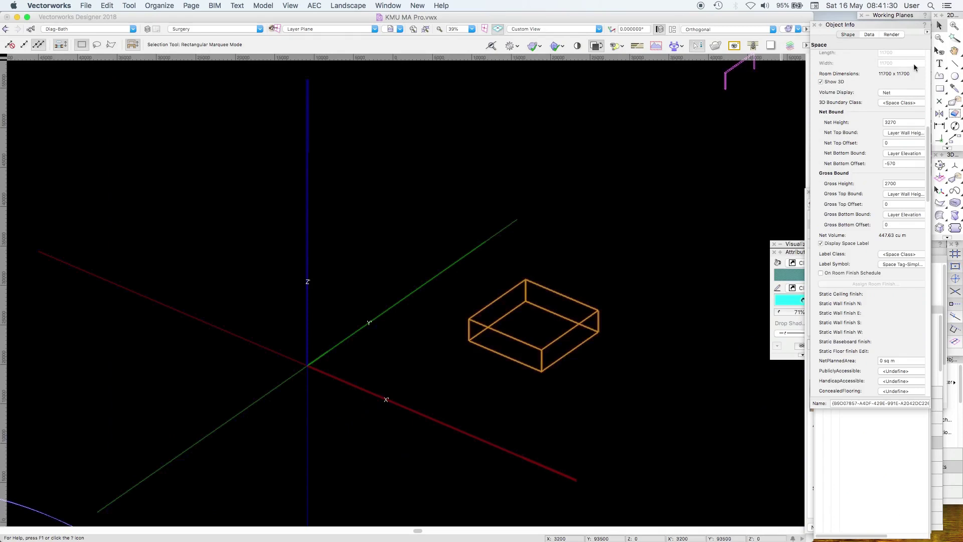
{"action": "left_click", "coordinate": [932, 56]}
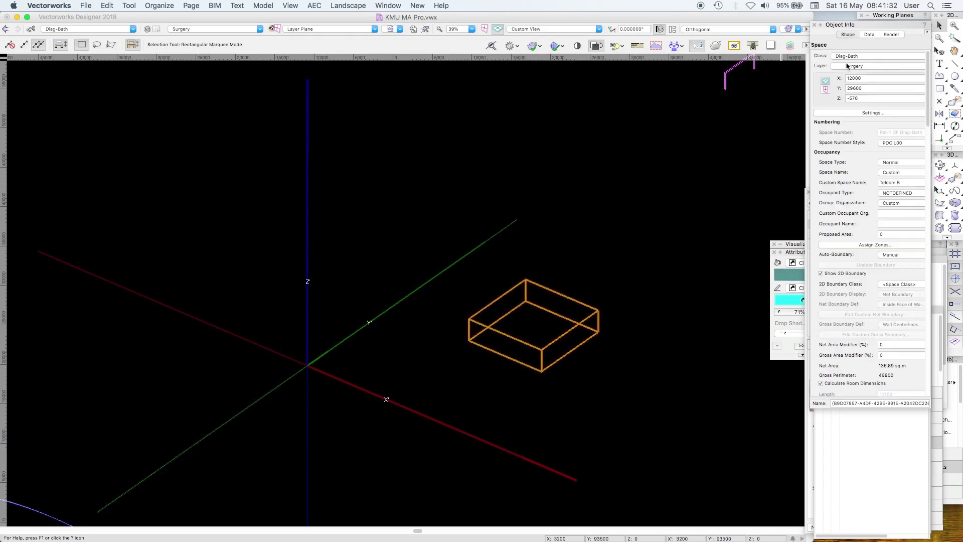
{"action": "left_click", "coordinate": [791, 29]}
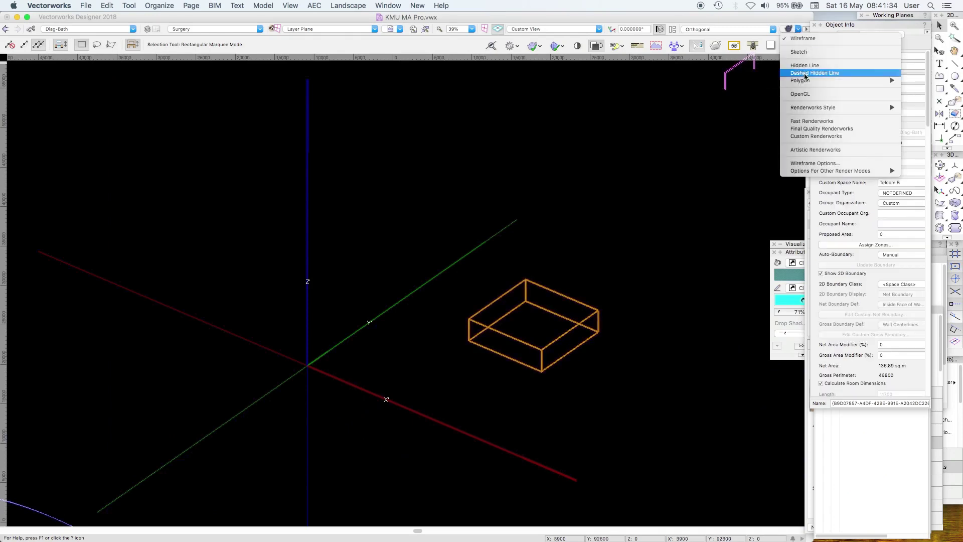
{"action": "left_click", "coordinate": [803, 38]}
{"action": "left_click", "coordinate": [862, 517]}
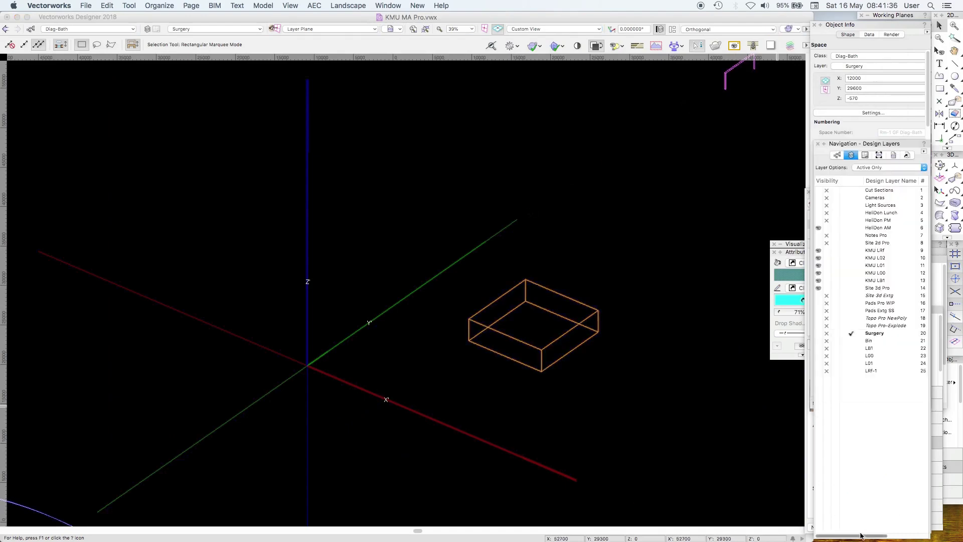
{"action": "left_click", "coordinate": [838, 155]}
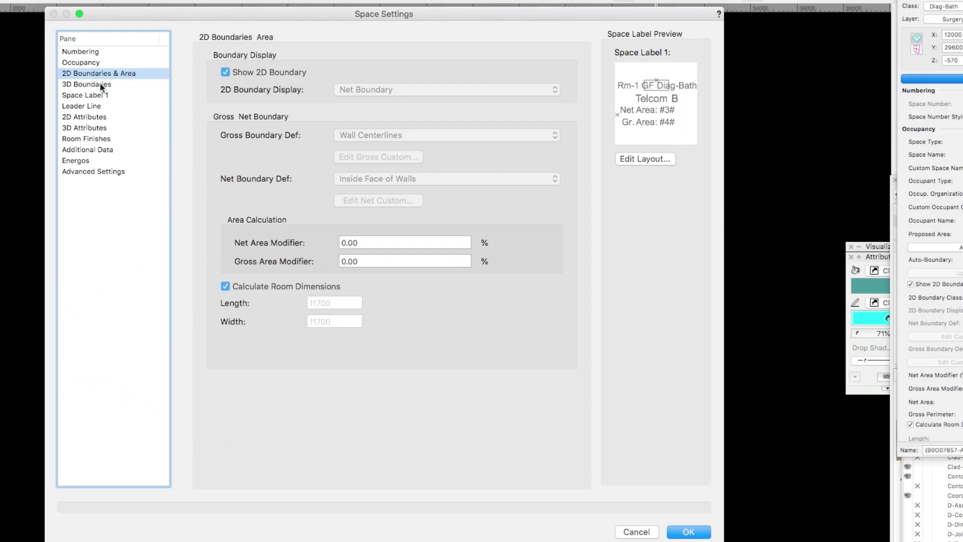
Step: In the space's 3D Attributes, set the 3D pen and fill to follow Class Style
{"action": "left_click", "coordinate": [100, 96]}
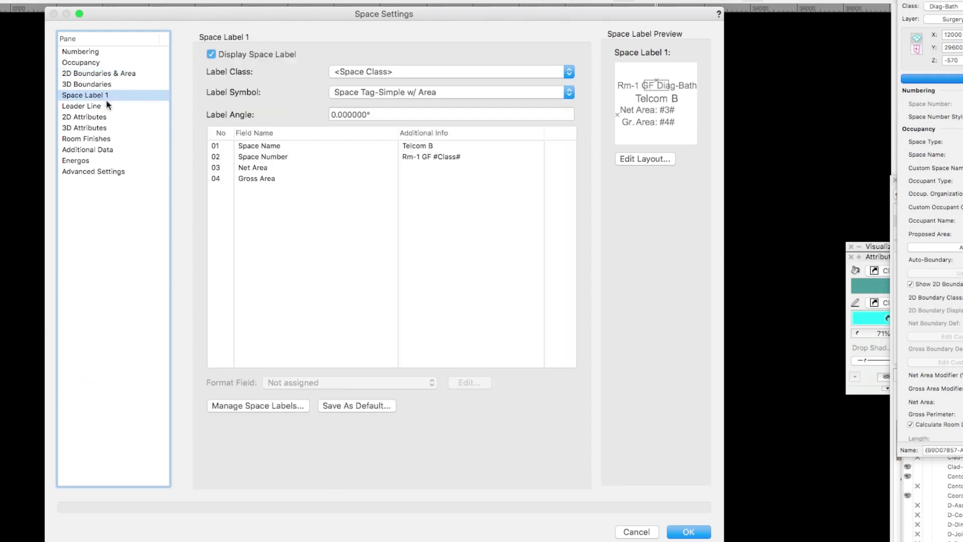
{"action": "left_click", "coordinate": [107, 126]}
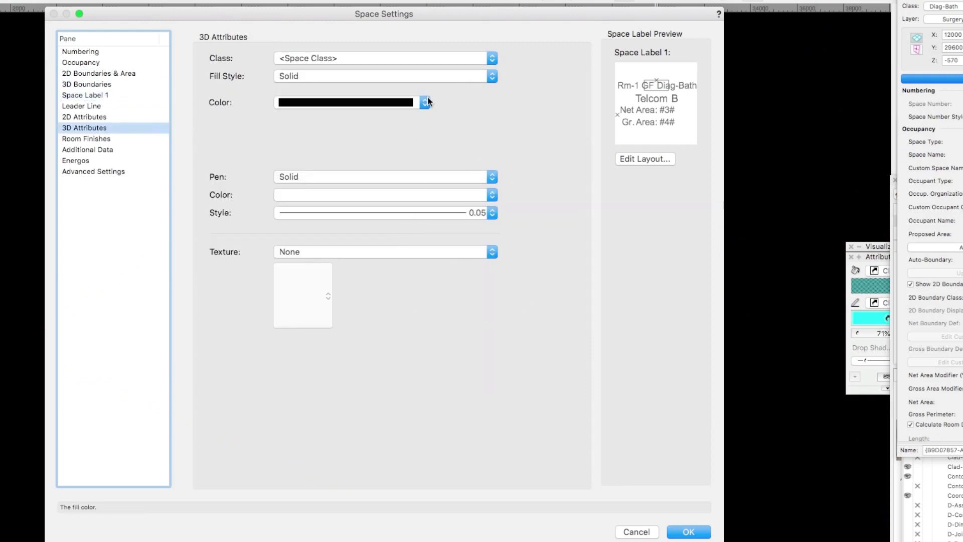
{"action": "left_click", "coordinate": [369, 178]}
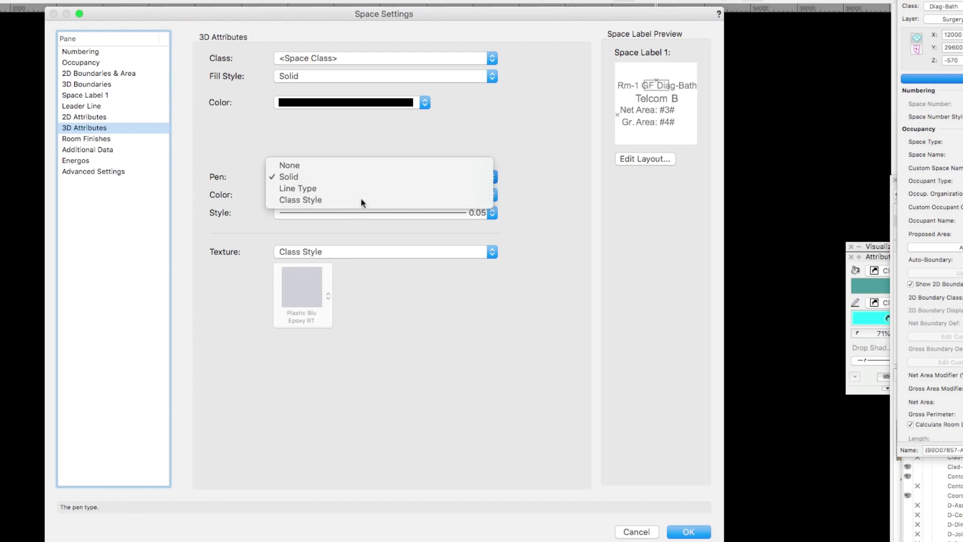
{"action": "left_click", "coordinate": [361, 199]}
{"action": "left_click", "coordinate": [350, 194]}
{"action": "left_click", "coordinate": [366, 212]}
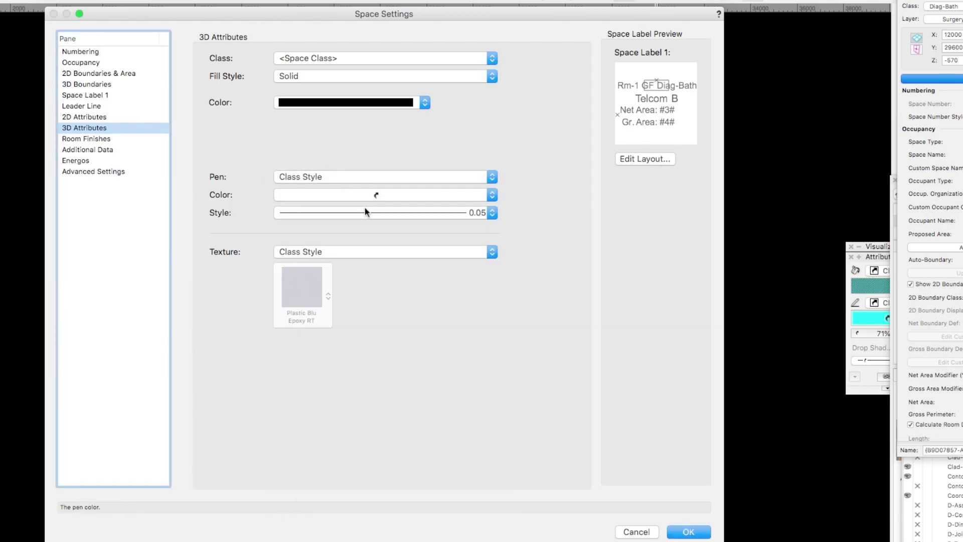
{"action": "left_click", "coordinate": [346, 76]}
{"action": "left_click", "coordinate": [306, 145]}
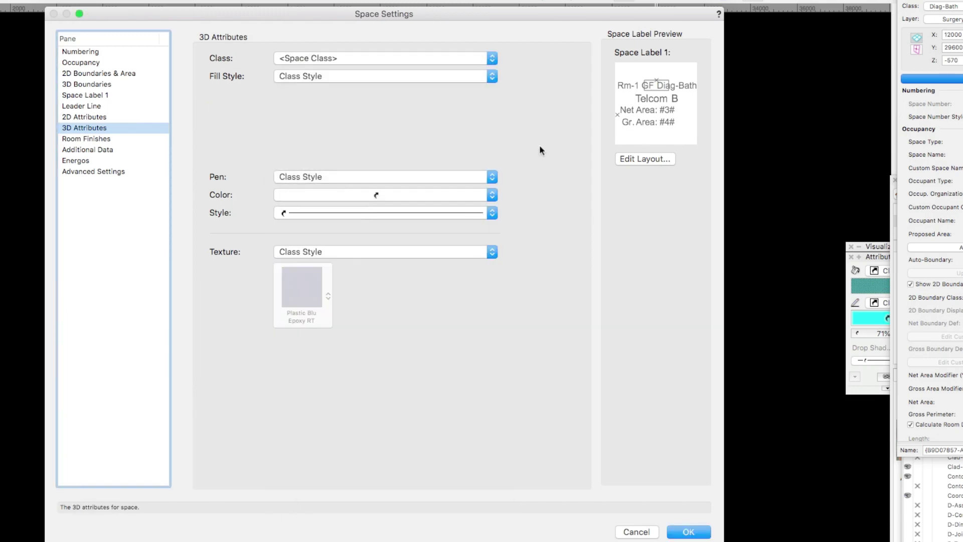
Step: Confirm the 3D attributes, set the Render texture source, and keep Occupant Type NOTDEFINED
{"action": "key", "text": "Return"}
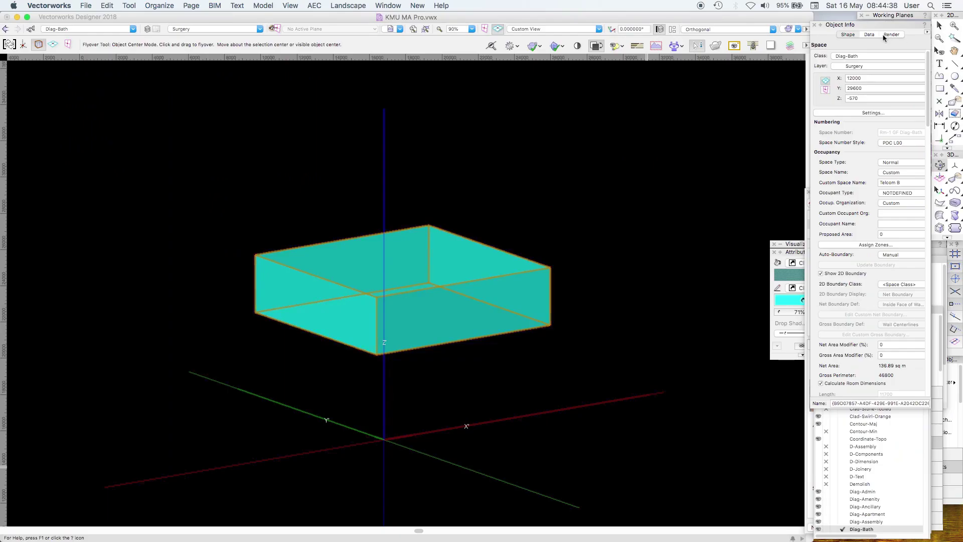
{"action": "left_click", "coordinate": [892, 34]}
{"action": "left_click", "coordinate": [847, 91]}
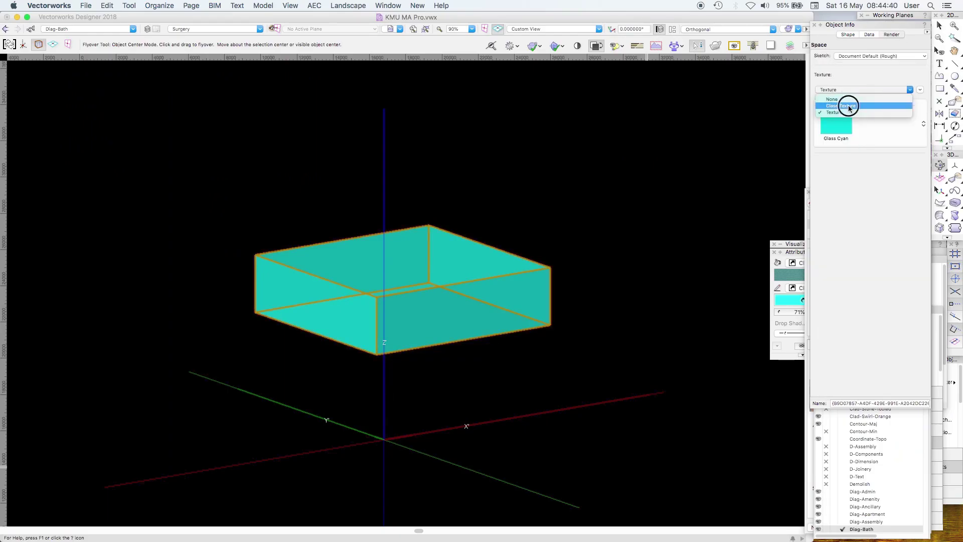
{"action": "left_click", "coordinate": [849, 103]}
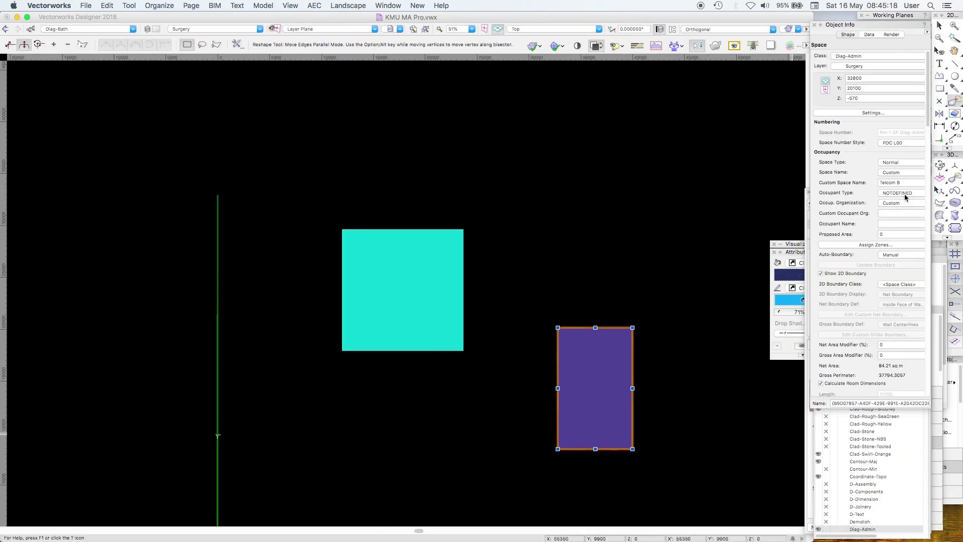
{"action": "left_click", "coordinate": [903, 193]}
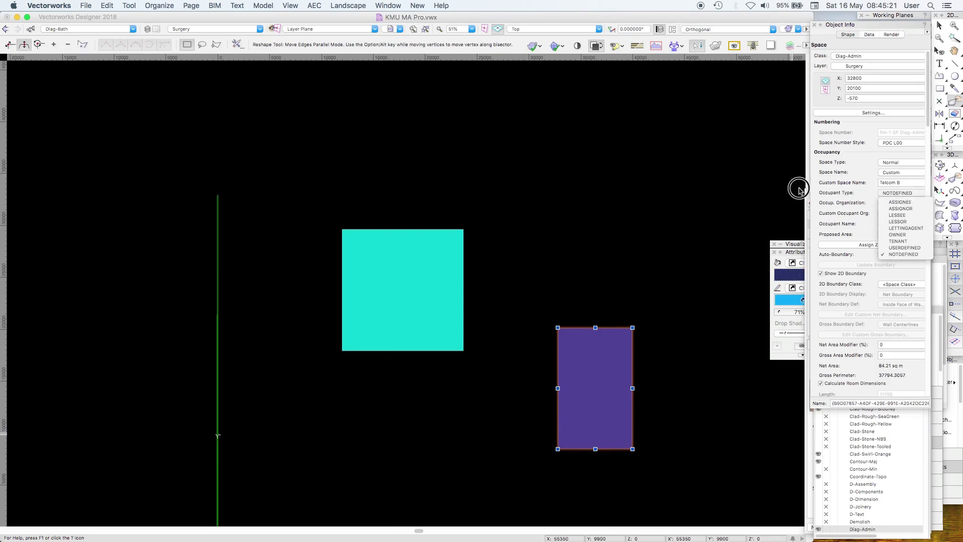
{"action": "left_click", "coordinate": [723, 180]}
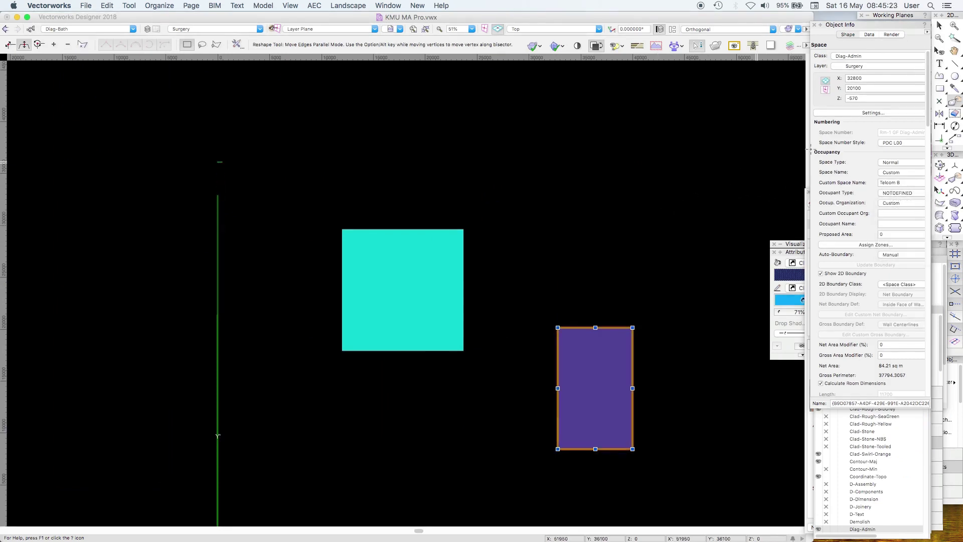
Step: Tilt the view into 3D to see the purple and cyan space volumes side by side
{"action": "left_click", "coordinate": [940, 164]}
{"action": "left_click_drag", "start_coordinate": [612, 334], "coordinate": [614, 302]}
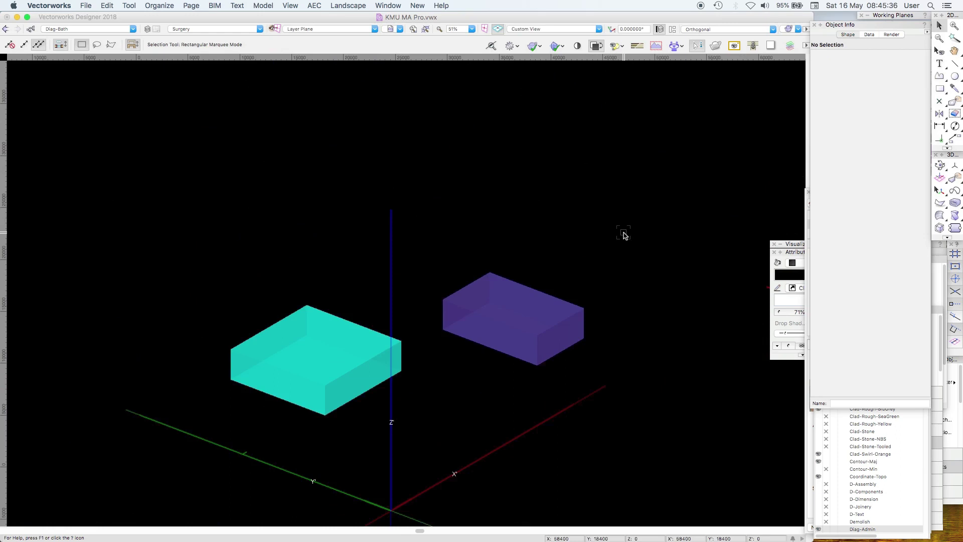
{"action": "left_click", "coordinate": [554, 326]}
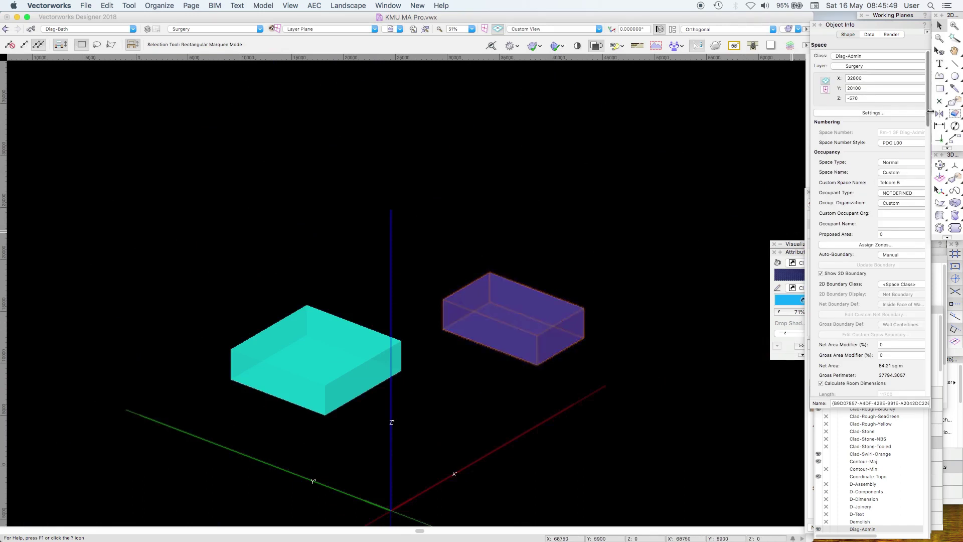
{"action": "left_click", "coordinate": [570, 201]}
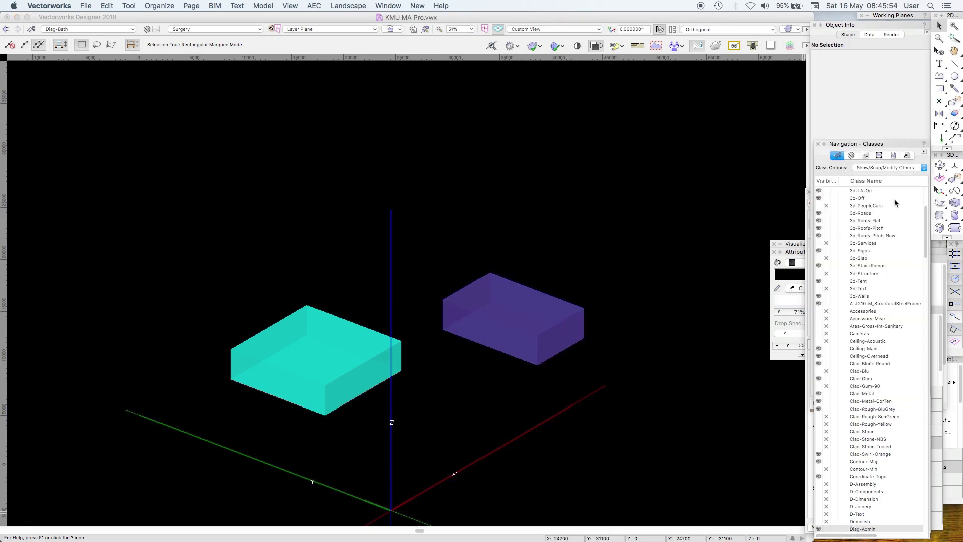
Step: Go to the VWXTUT ZONES saved view, zoom to the GuestRm Ground symbol, and edit it
{"action": "left_click", "coordinate": [893, 155]}
{"action": "double_click", "coordinate": [834, 464]}
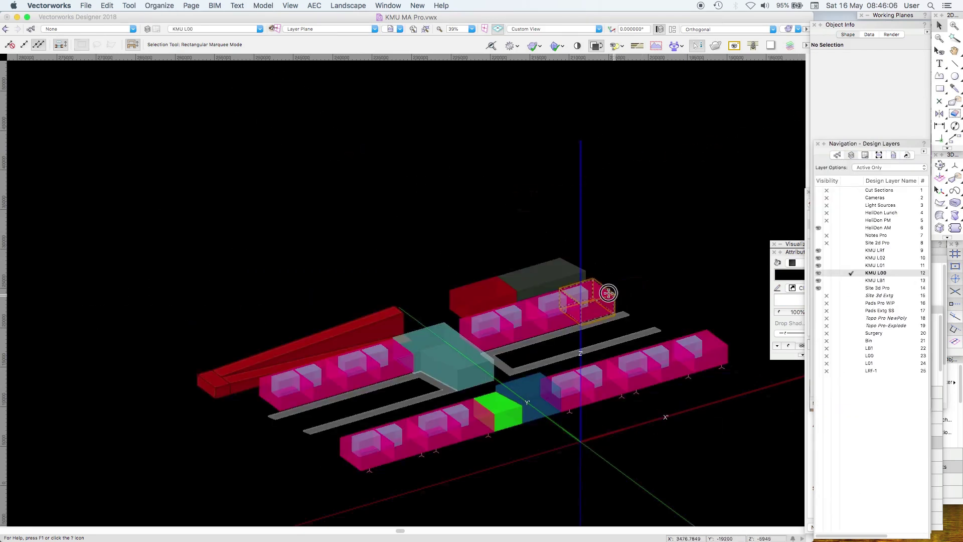
{"action": "left_click", "coordinate": [608, 292]}
{"action": "key", "text": "super+6"}
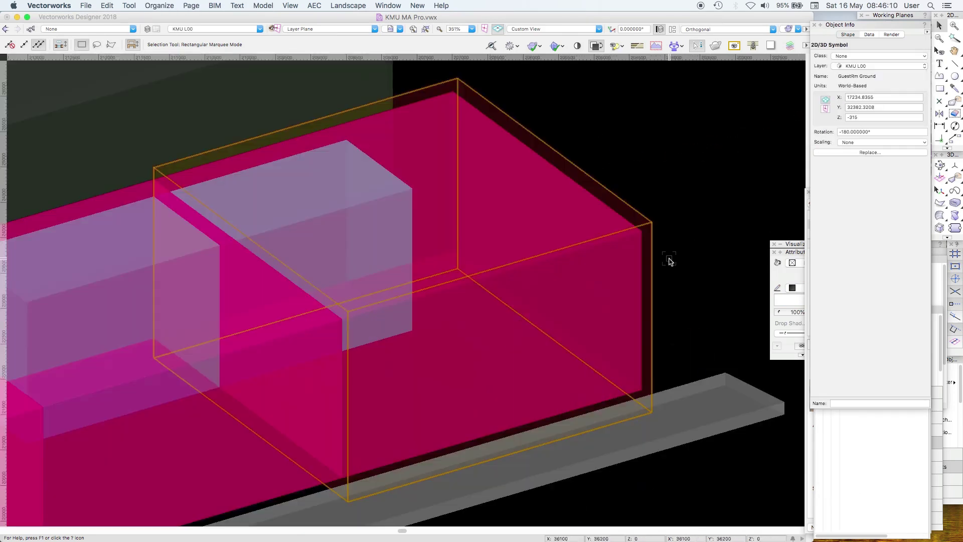
{"action": "key", "text": "super+minus"}
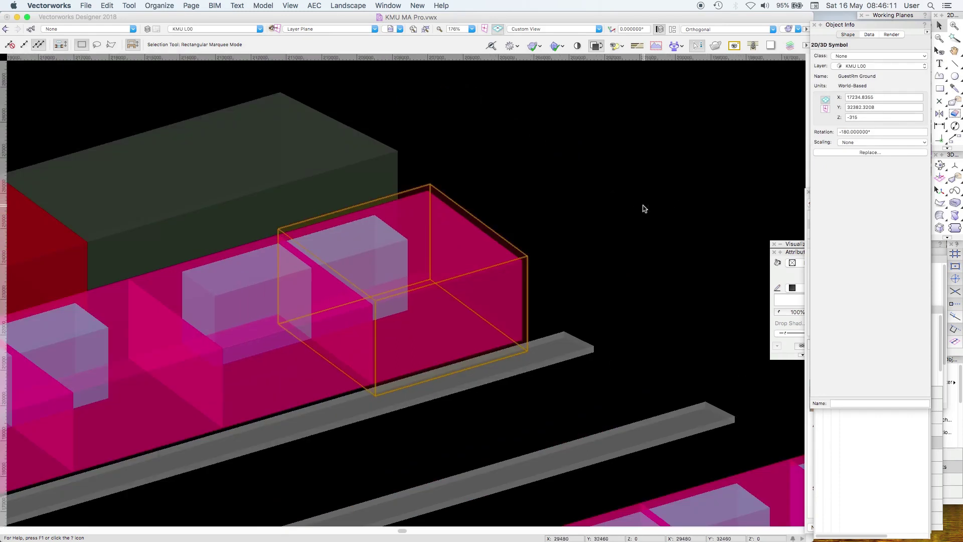
{"action": "double_click", "coordinate": [505, 269]}
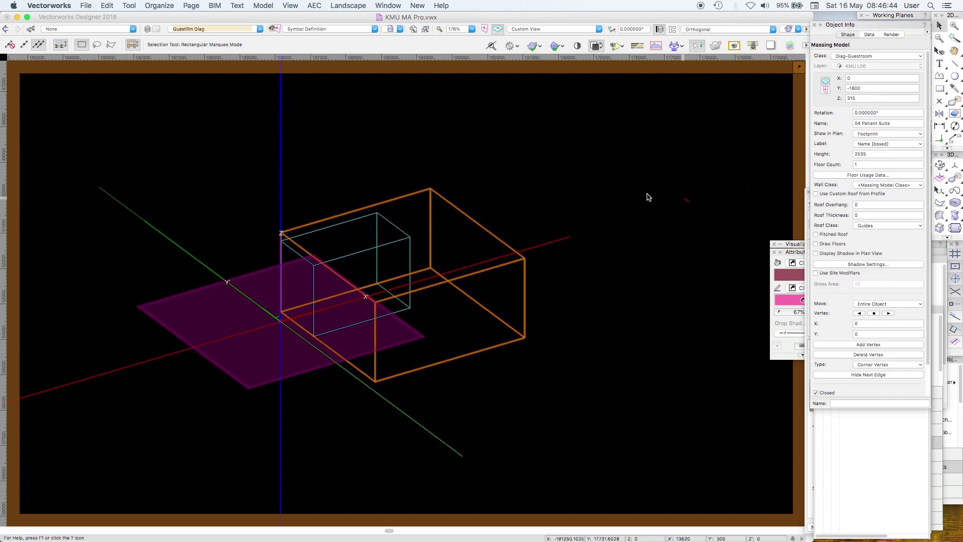
{"action": "key", "text": "super+5"}
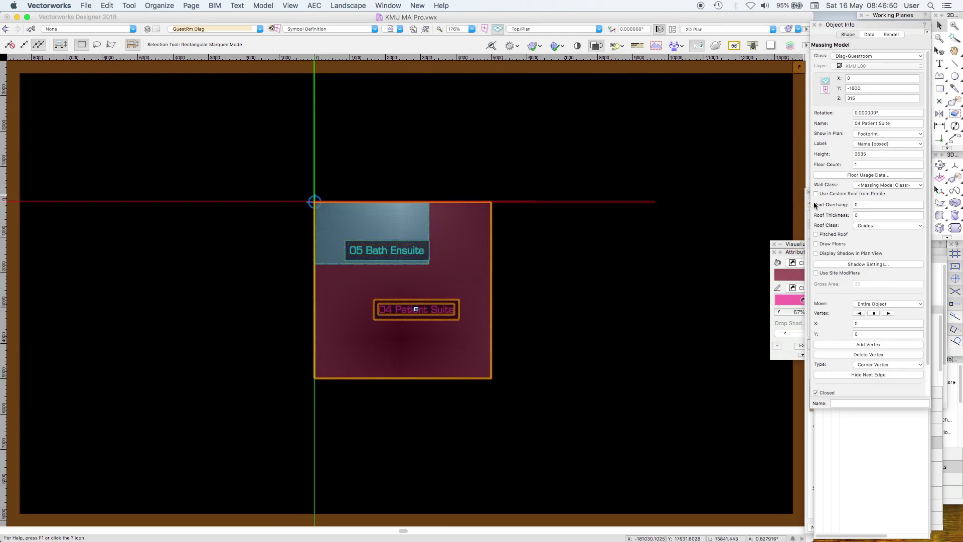
{"action": "left_click", "coordinate": [870, 34]}
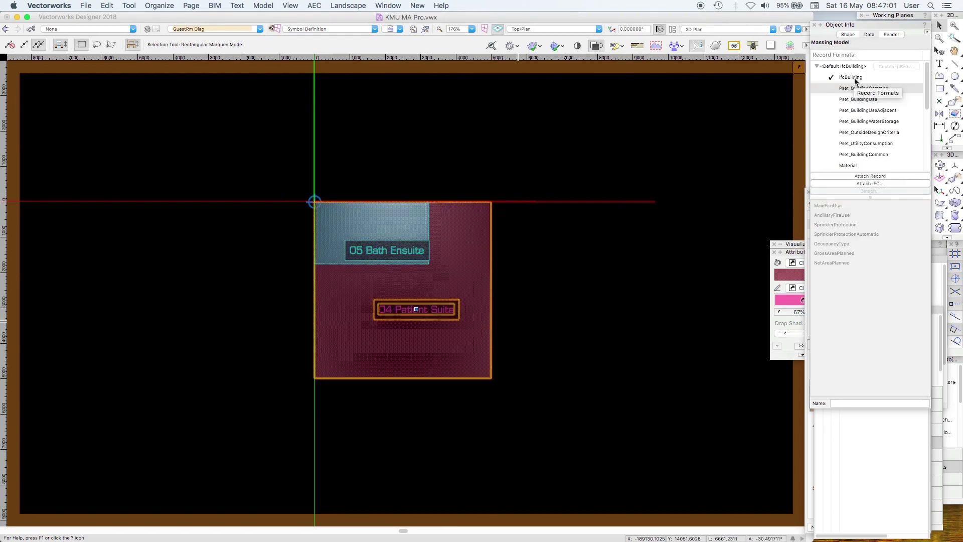
{"action": "left_click", "coordinate": [848, 34]}
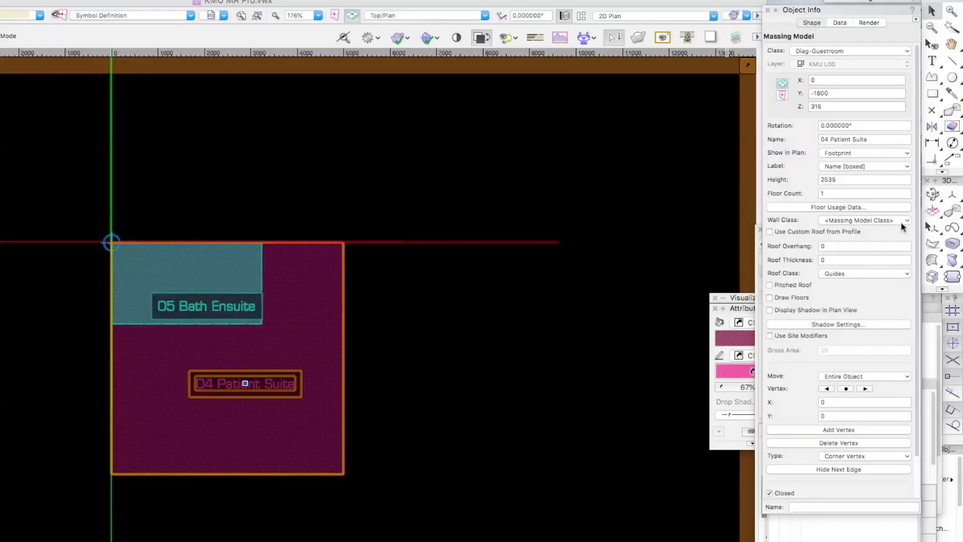
{"action": "scroll", "coordinate": [922, 199], "scroll_direction": "down", "scroll_amount": 3}
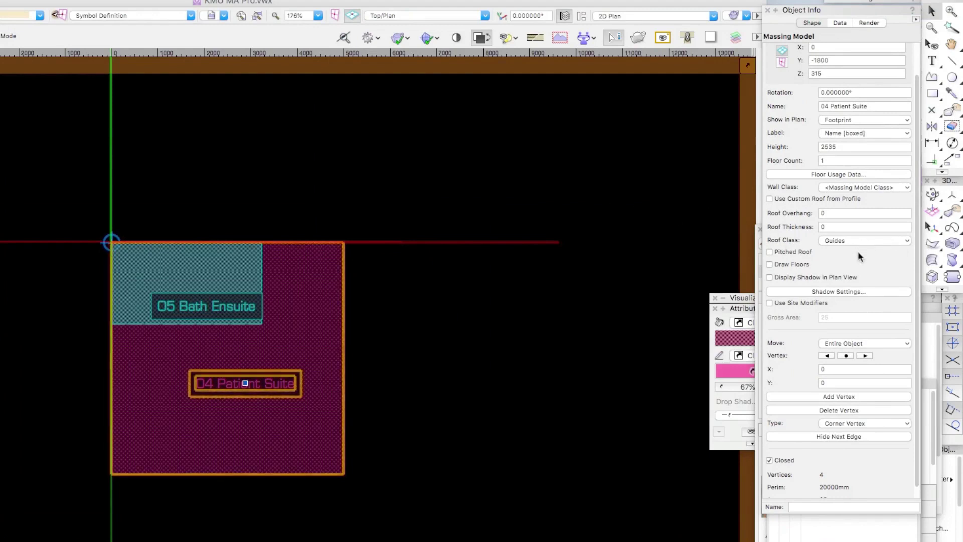
{"action": "scroll", "coordinate": [893, 249], "scroll_direction": "down", "scroll_amount": 1}
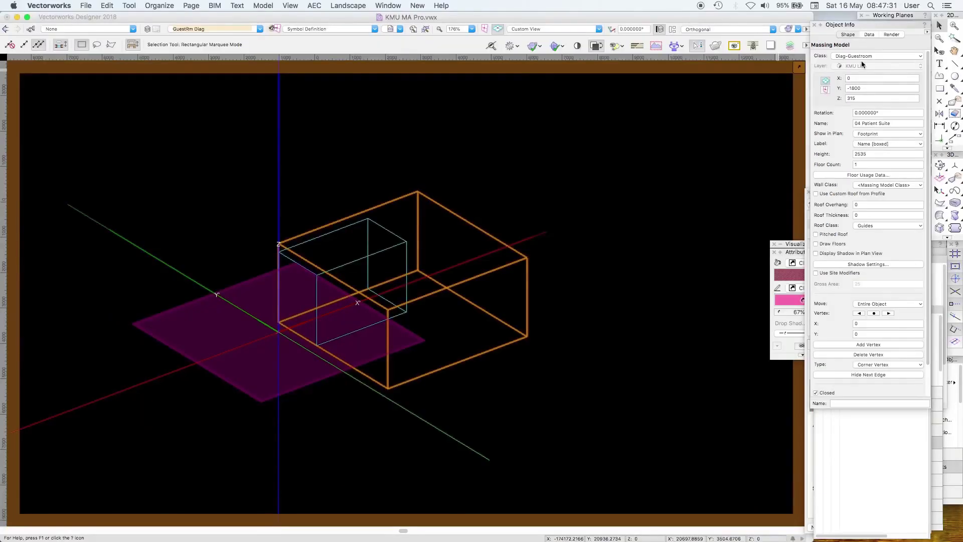
Step: Select the 05 Bath Ensuite and 03 Day Rm massing boxes to inspect them
{"action": "left_click", "coordinate": [636, 146]}
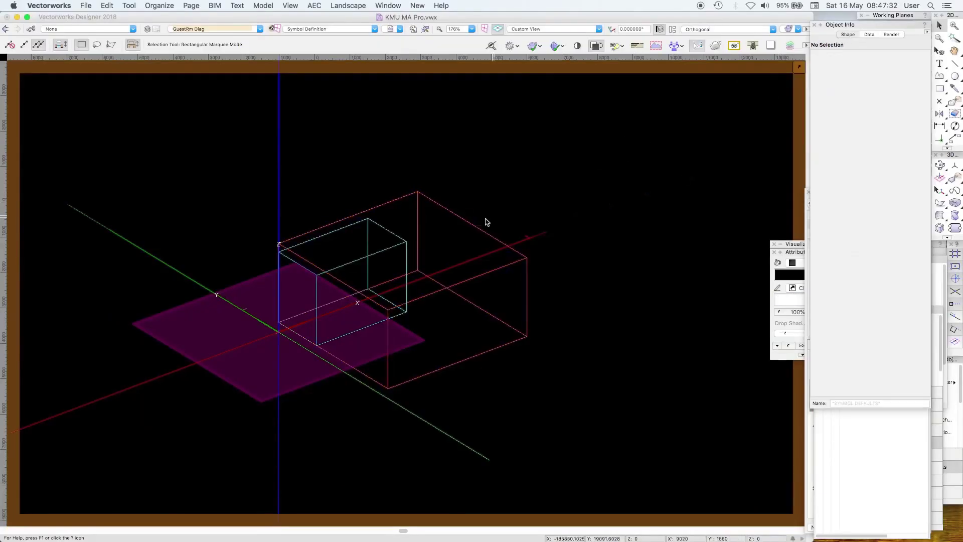
{"action": "left_click", "coordinate": [386, 248]}
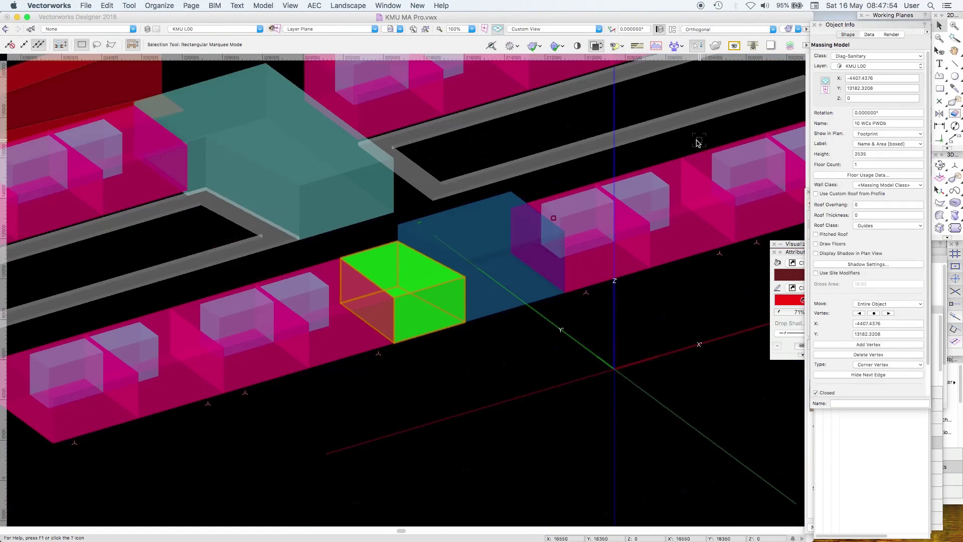
{"action": "left_click", "coordinate": [510, 307]}
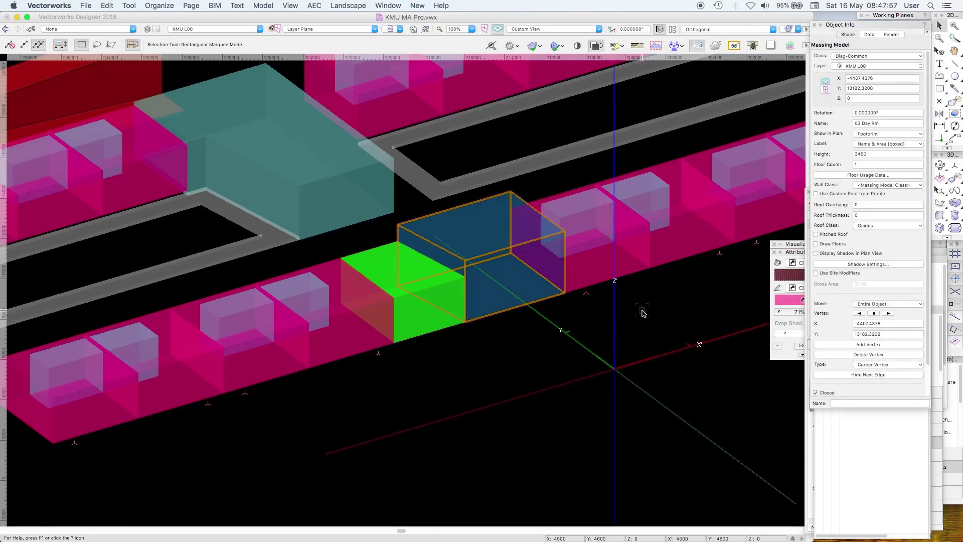
Step: Orbit around the Day Rm box, then inspect the 17 Physio Gym massing box
{"action": "left_click", "coordinate": [940, 165]}
{"action": "left_click_drag", "start_coordinate": [594, 218], "coordinate": [582, 228]}
{"action": "left_click", "coordinate": [939, 25]}
{"action": "left_click", "coordinate": [361, 166]}
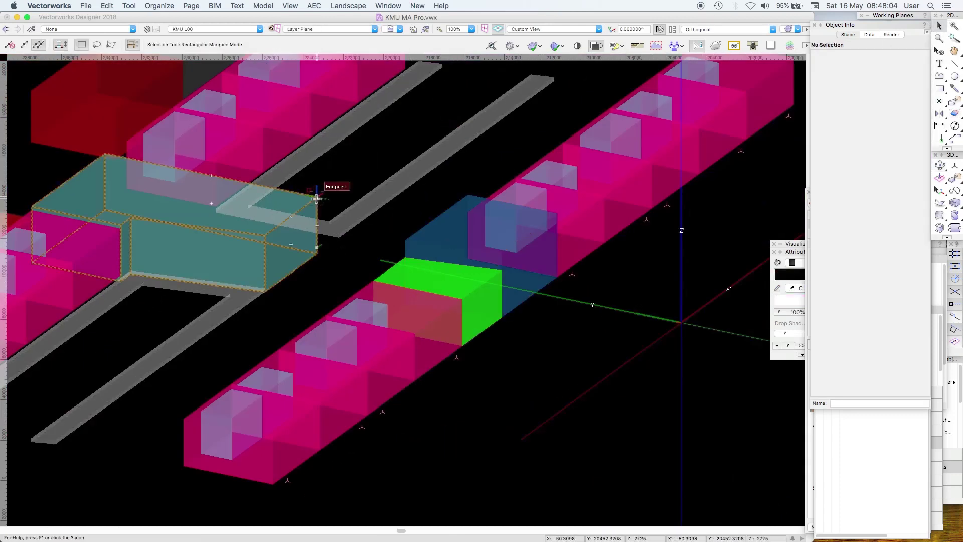
{"action": "left_click", "coordinate": [369, 176]}
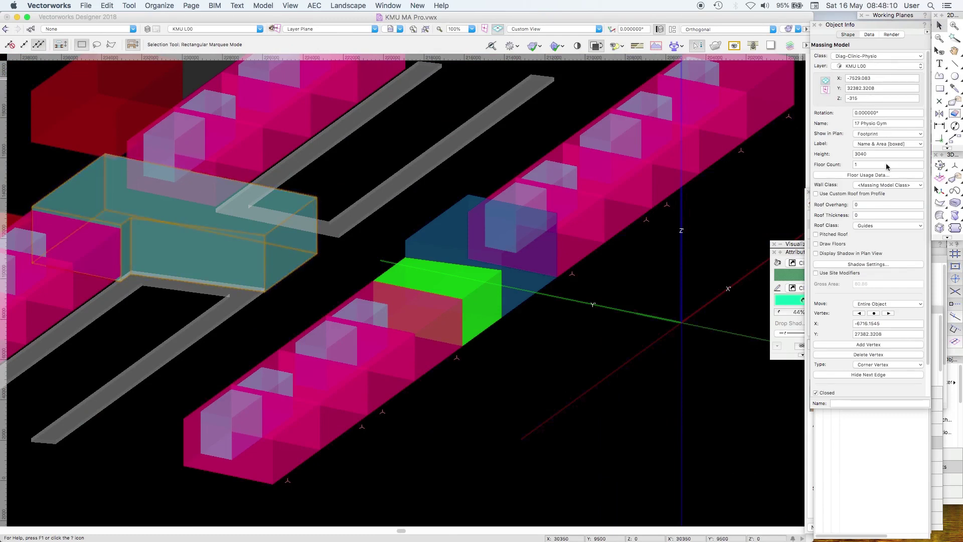
{"action": "left_click", "coordinate": [390, 122]}
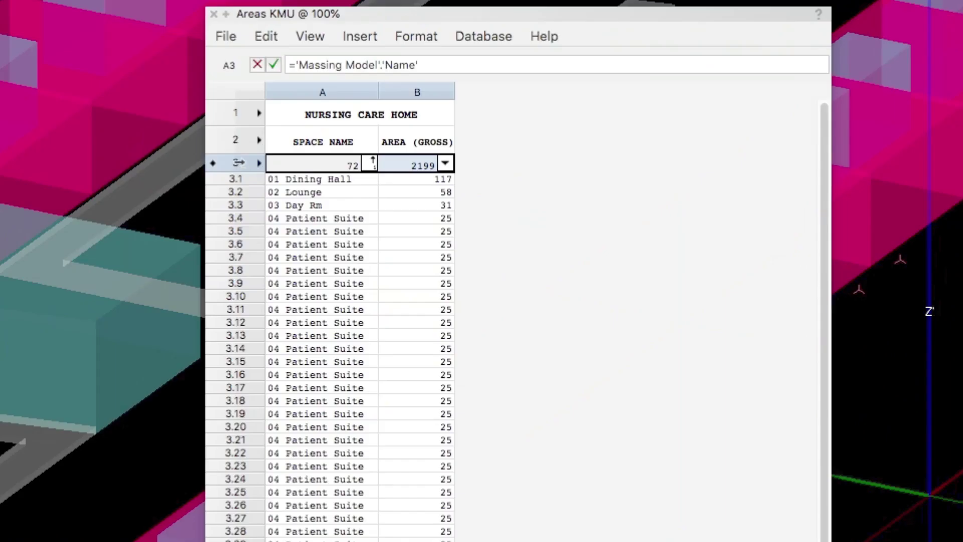
{"action": "right_click", "coordinate": [239, 162]}
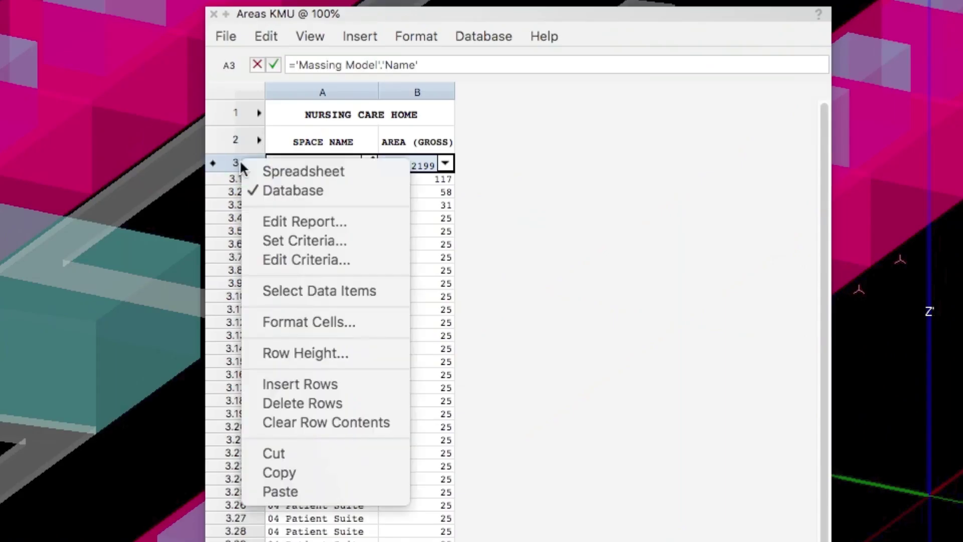
{"action": "left_click", "coordinate": [626, 203]}
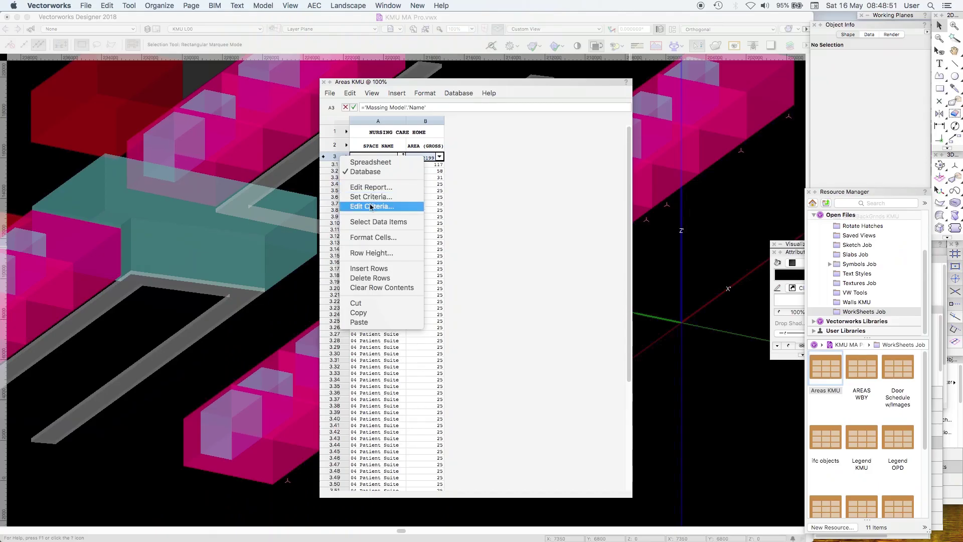
{"action": "left_click", "coordinate": [546, 196]}
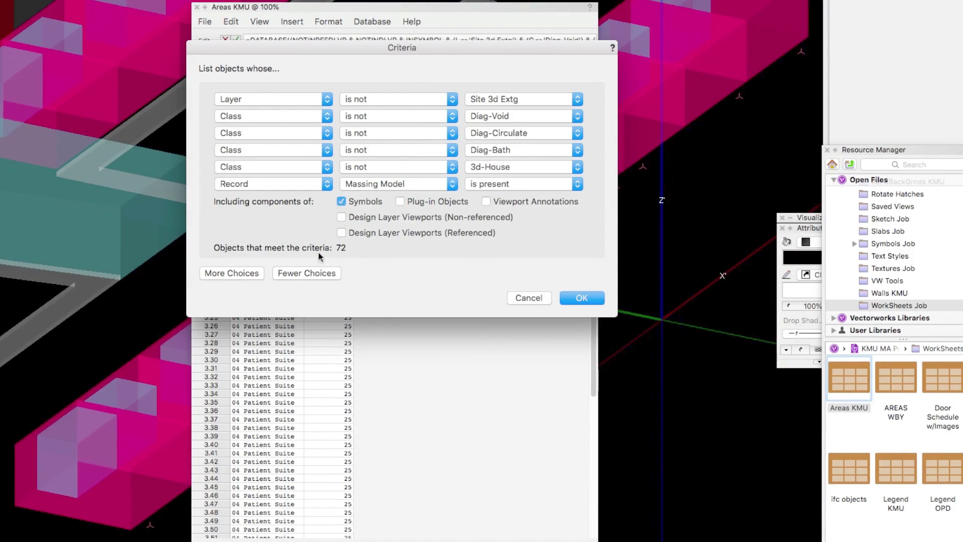
{"action": "left_click", "coordinate": [529, 297]}
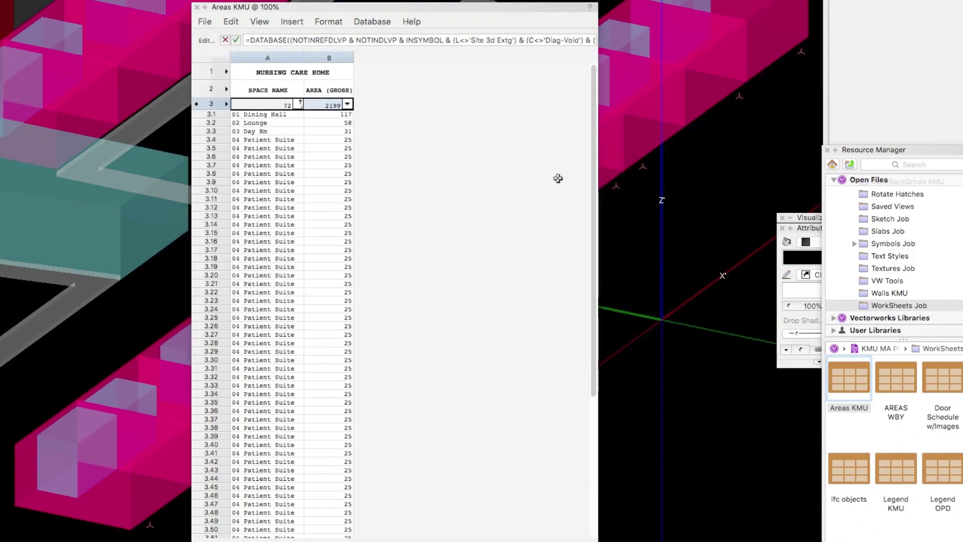
{"action": "mouse_move", "coordinate": [594, 123]}
{"action": "left_mouse_down"}
{"action": "mouse_move", "coordinate": [593, 210]}
{"action": "mouse_move", "coordinate": [585, 120]}
{"action": "left_mouse_up"}
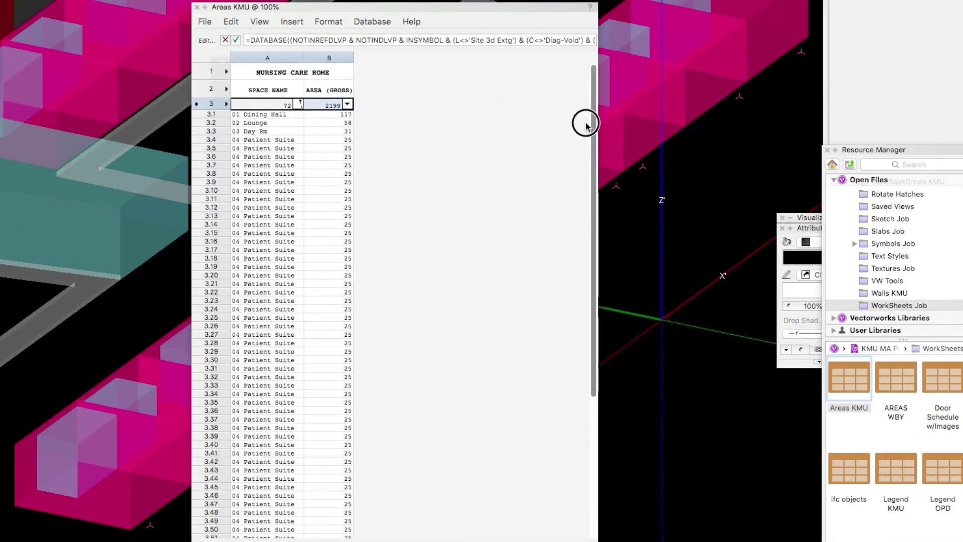
{"action": "left_click", "coordinate": [348, 104]}
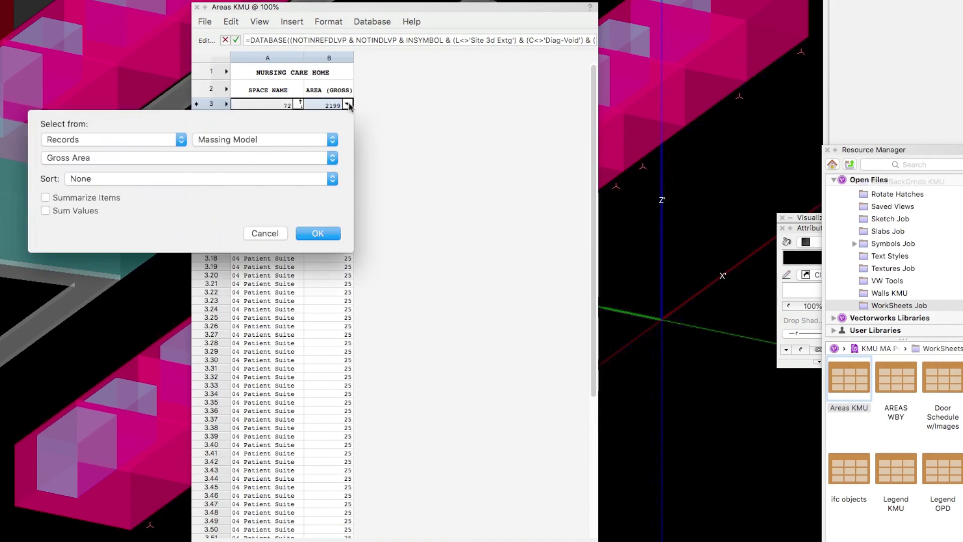
{"action": "left_click", "coordinate": [135, 159]}
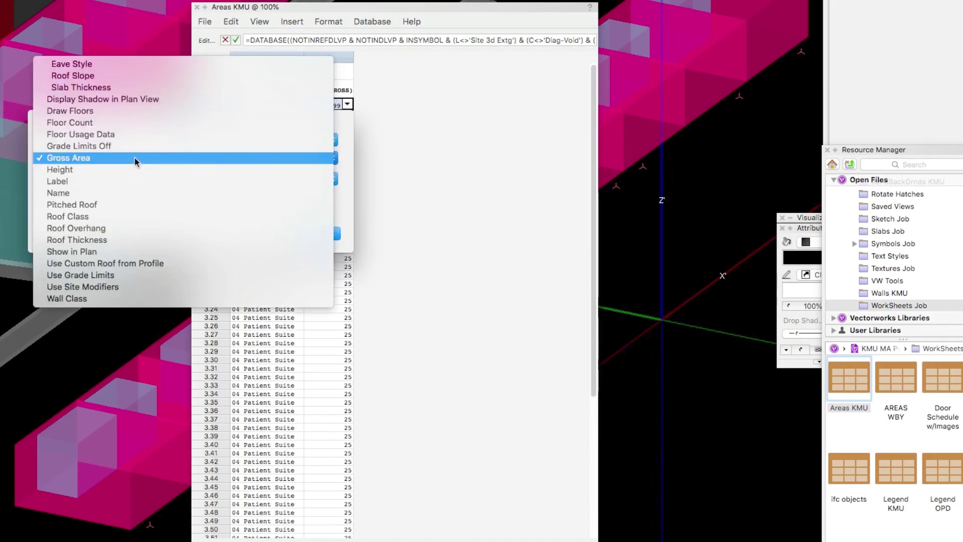
{"action": "left_click", "coordinate": [350, 128]}
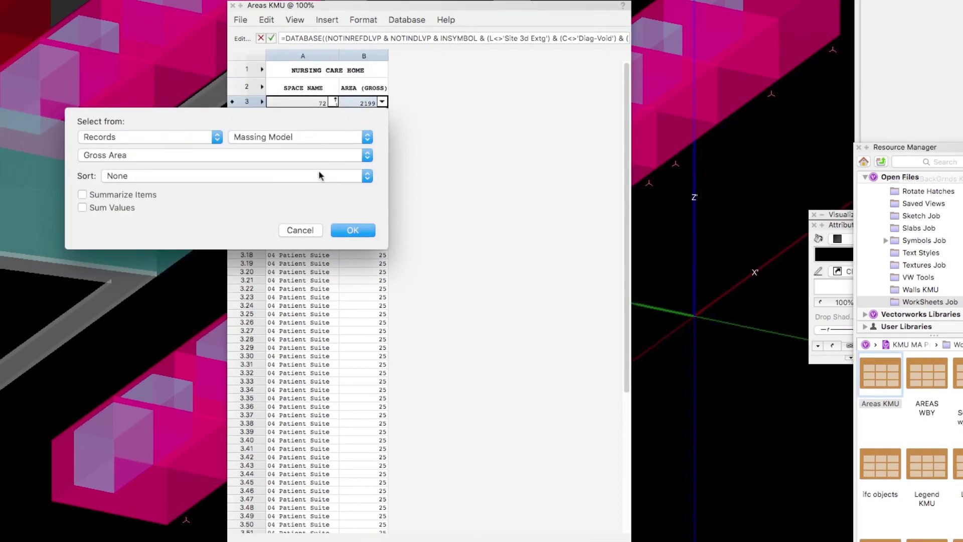
{"action": "left_click", "coordinate": [310, 230]}
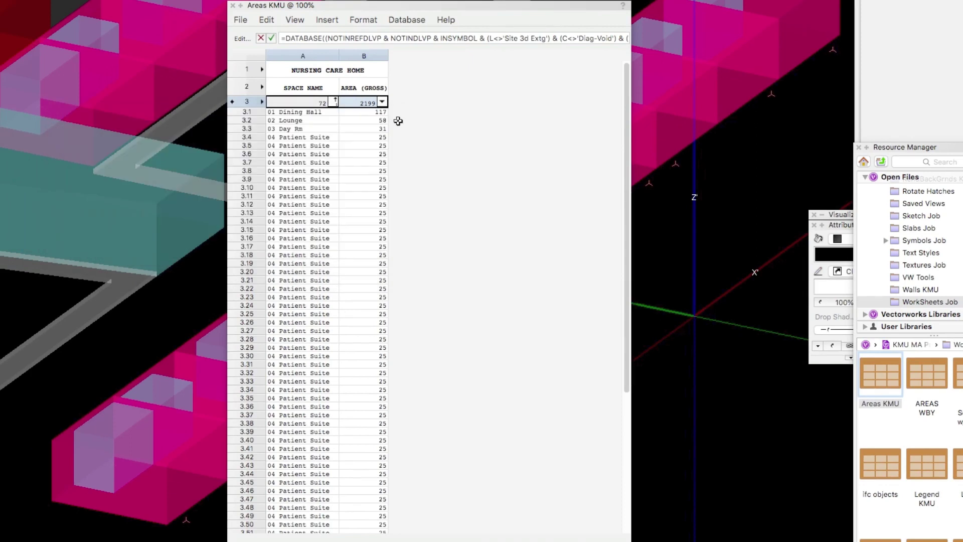
{"action": "double_click", "coordinate": [330, 102]}
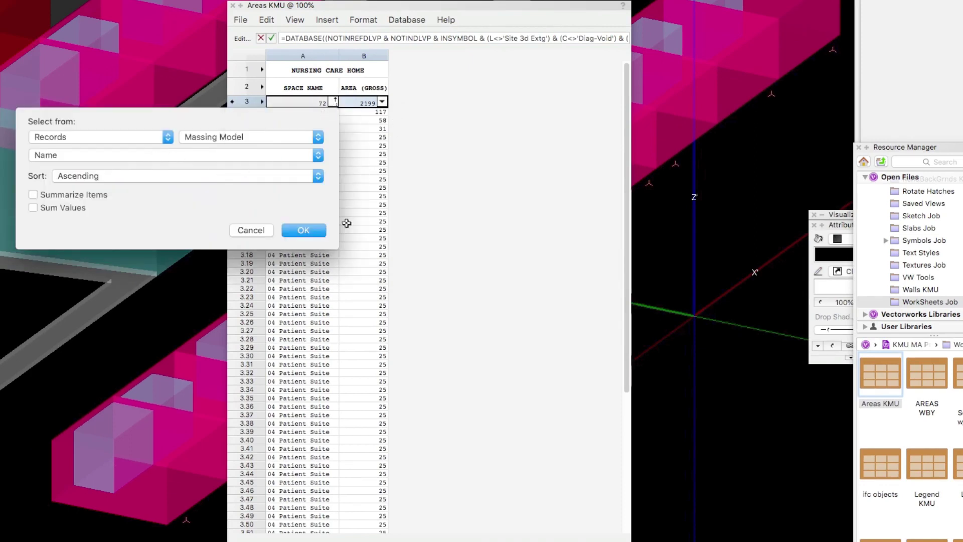
{"action": "left_click", "coordinate": [257, 230]}
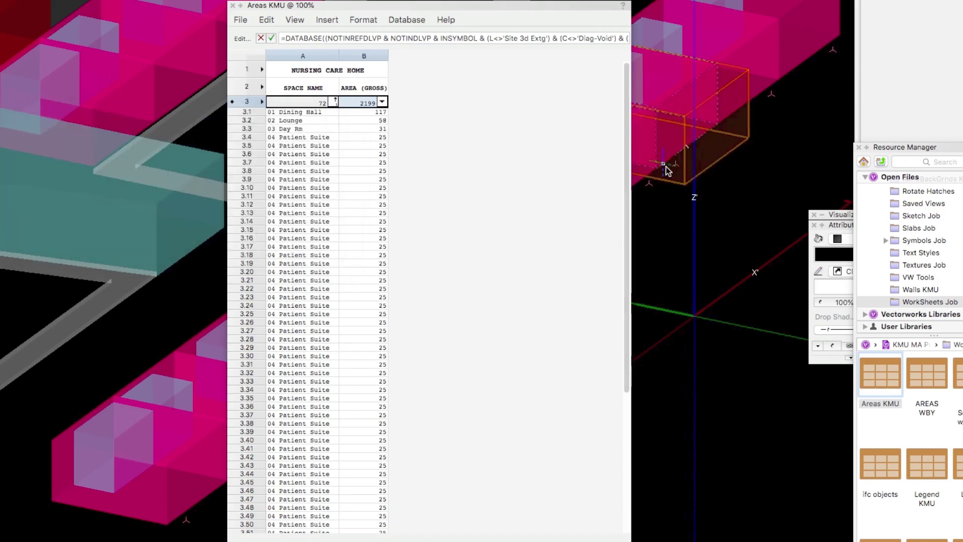
{"action": "left_click_drag", "start_coordinate": [628, 148], "coordinate": [576, 119]}
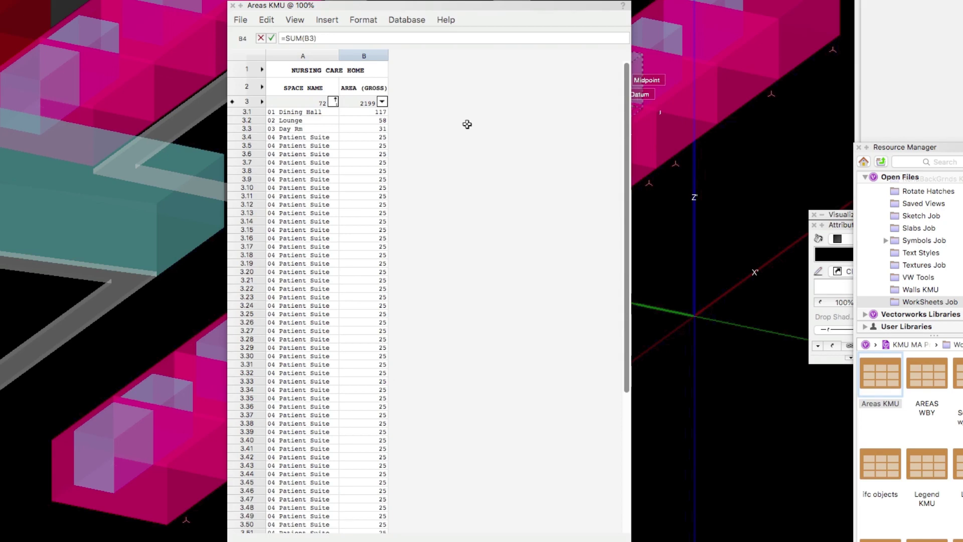
{"action": "mouse_move", "coordinate": [626, 125]}
{"action": "left_mouse_down"}
{"action": "mouse_move", "coordinate": [628, 153]}
{"action": "mouse_move", "coordinate": [626, 99]}
{"action": "mouse_move", "coordinate": [626, 190]}
{"action": "mouse_move", "coordinate": [629, 114]}
{"action": "left_mouse_up"}
{"action": "left_click", "coordinate": [251, 102]}
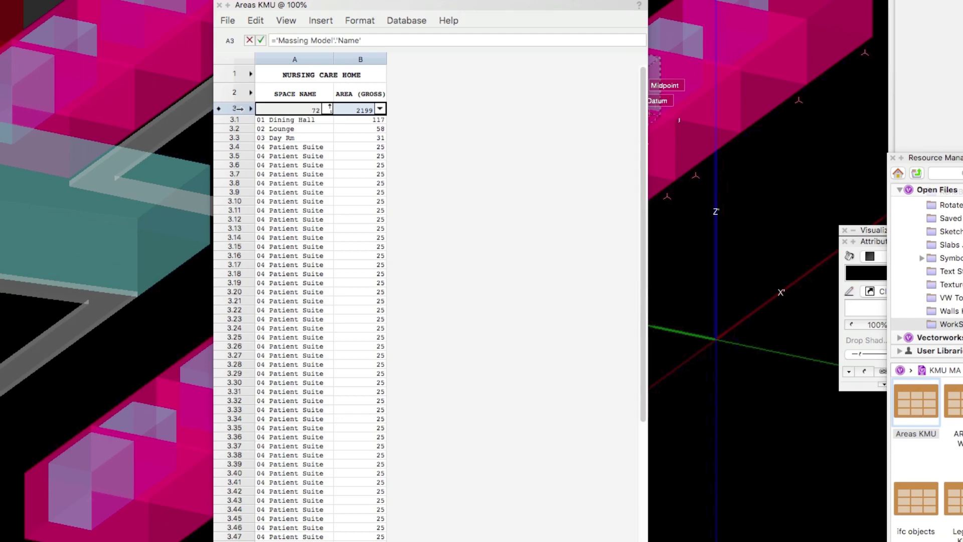
Step: Open the Criteria for database row 3 of the Areas KMU worksheet
{"action": "right_click", "coordinate": [242, 108]}
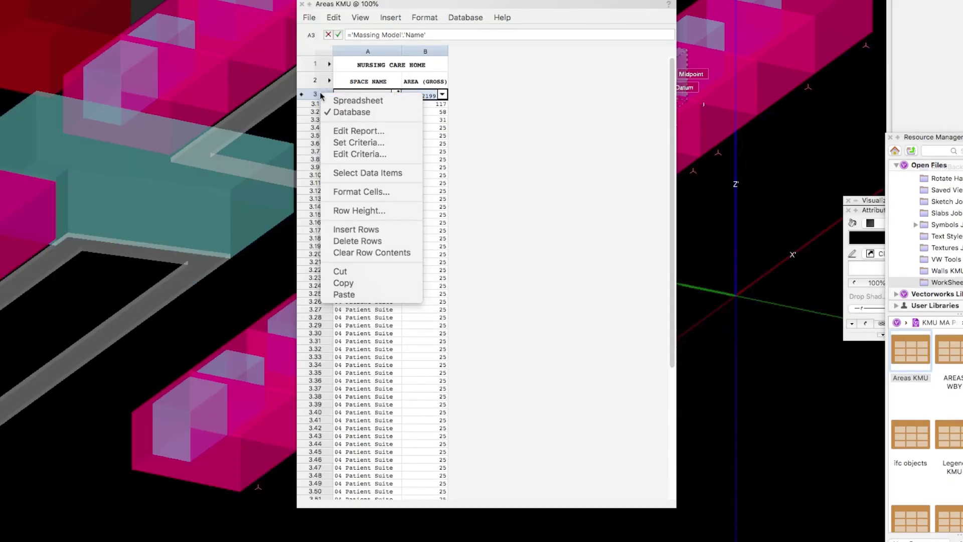
{"action": "left_click", "coordinate": [308, 97]}
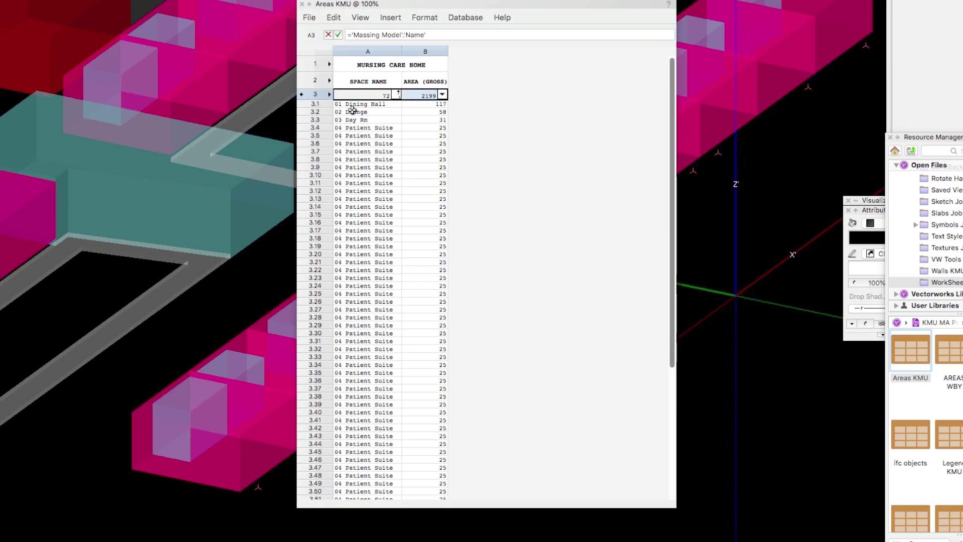
{"action": "left_click", "coordinate": [330, 94]}
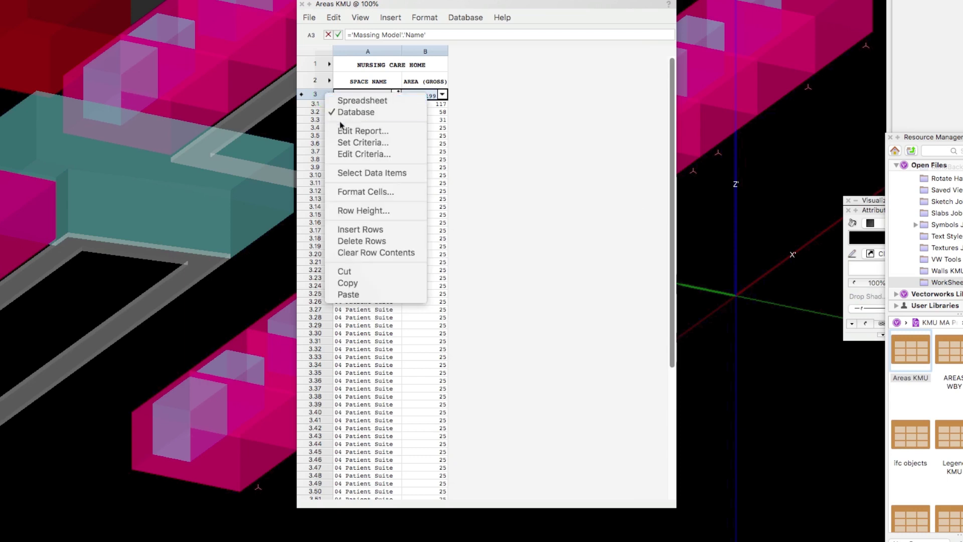
{"action": "left_click", "coordinate": [359, 154]}
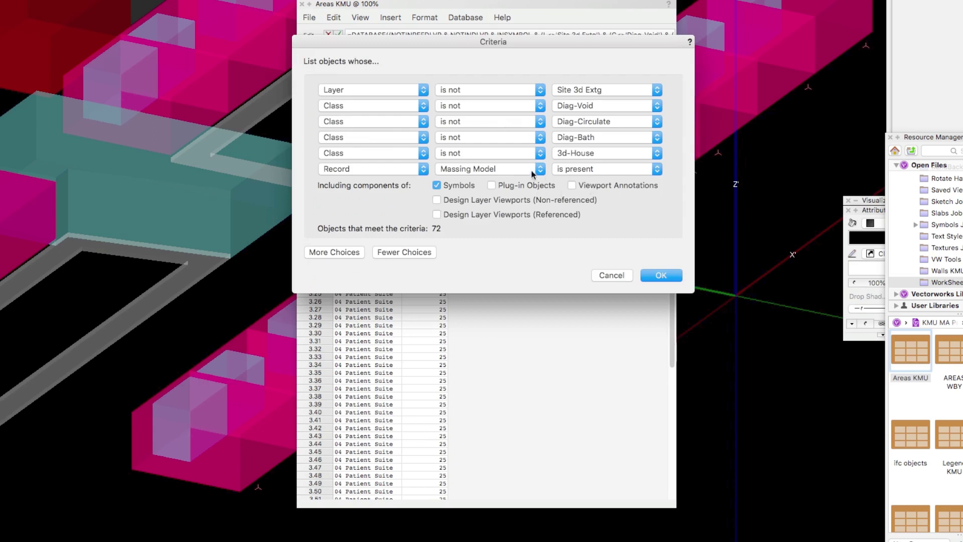
Step: Browse the Record list and leave the criterion set to Massing Model
{"action": "left_click", "coordinate": [505, 173]}
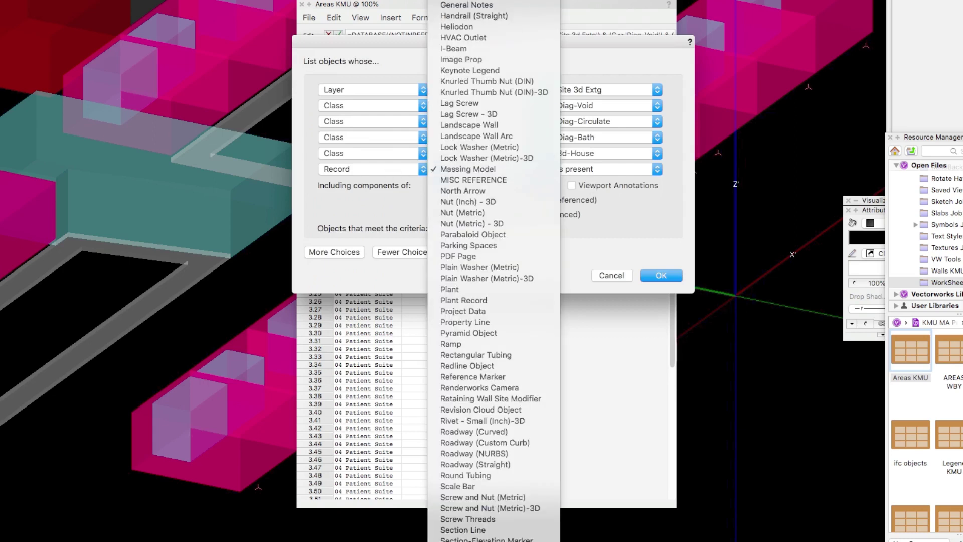
{"action": "scroll", "coordinate": [494, 151], "scroll_direction": "up", "scroll_amount": 10}
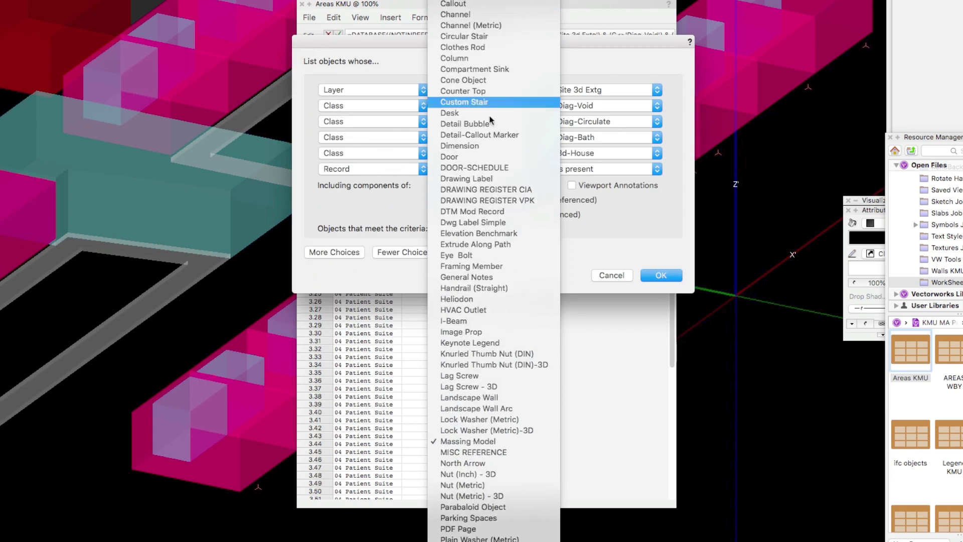
{"action": "scroll", "coordinate": [495, 351], "scroll_direction": "down", "scroll_amount": 8}
{"action": "scroll", "coordinate": [495, 301], "scroll_direction": "down", "scroll_amount": 15}
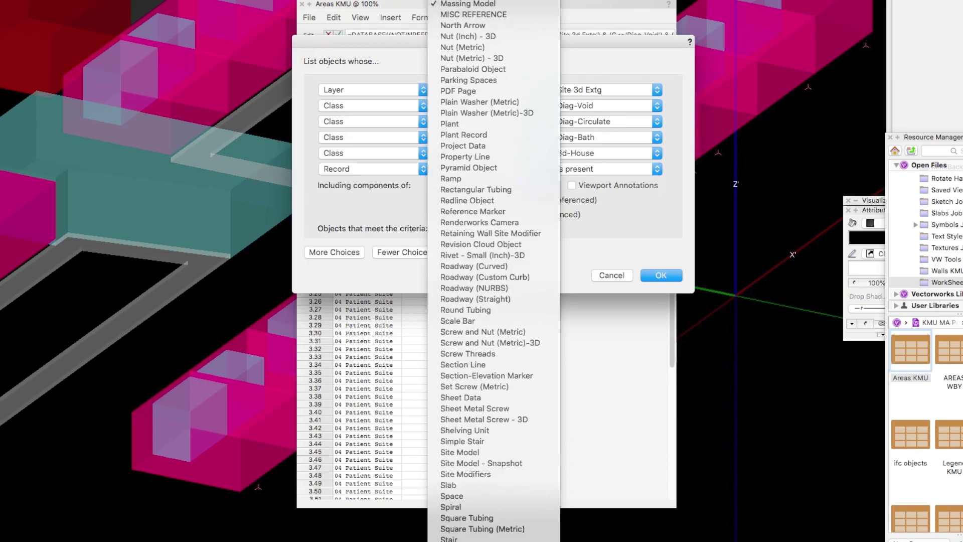
{"action": "scroll", "coordinate": [494, 221], "scroll_direction": "up", "scroll_amount": 15}
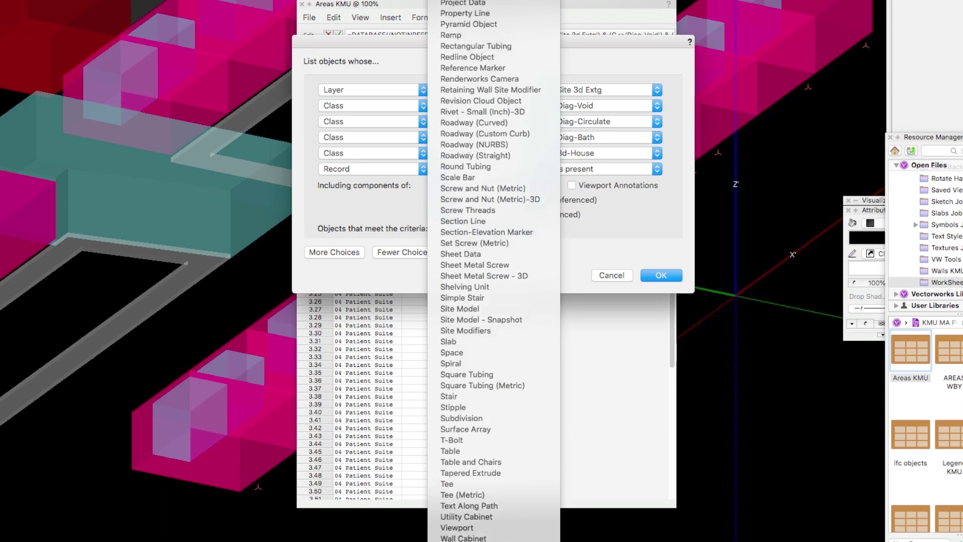
{"action": "scroll", "coordinate": [495, 146], "scroll_direction": "up", "scroll_amount": 4}
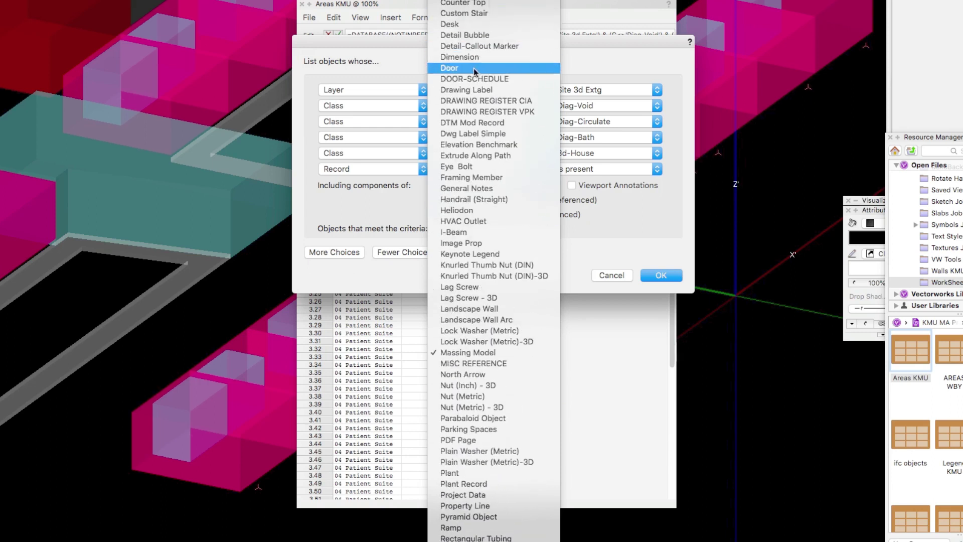
{"action": "scroll", "coordinate": [494, 532], "scroll_direction": "down", "scroll_amount": 13}
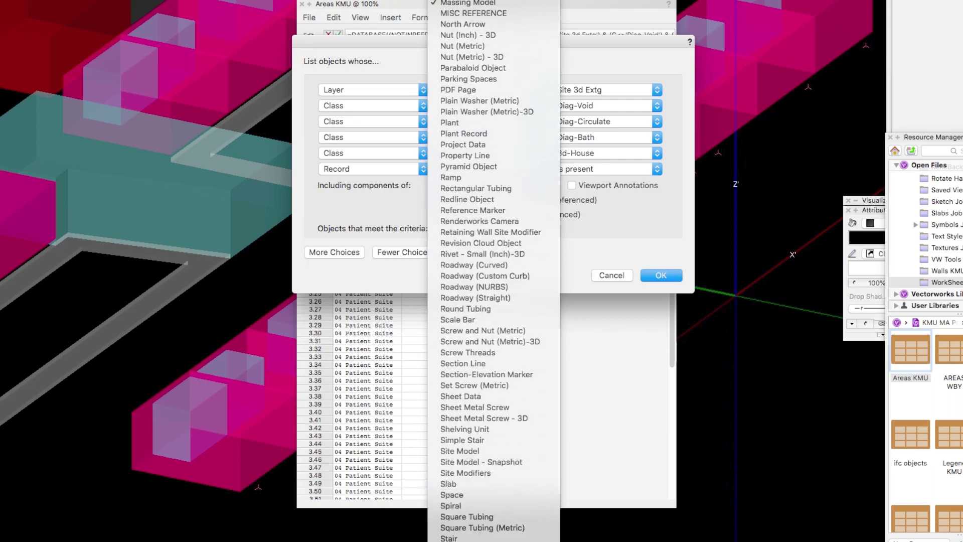
{"action": "scroll", "coordinate": [494, 532], "scroll_direction": "down", "scroll_amount": 8}
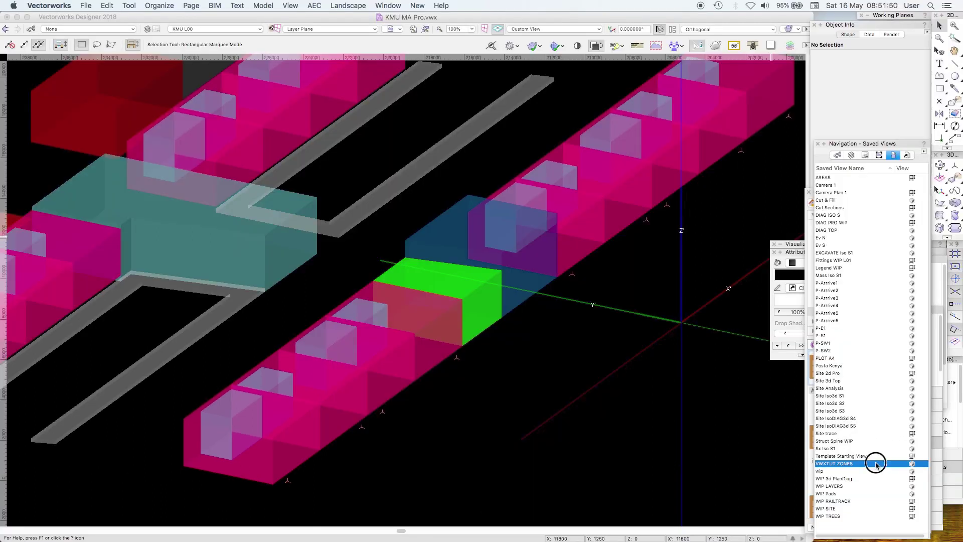
Step: Jump to the VWXTUT ZONES saved view and browse the Classes list
{"action": "double_click", "coordinate": [876, 463]}
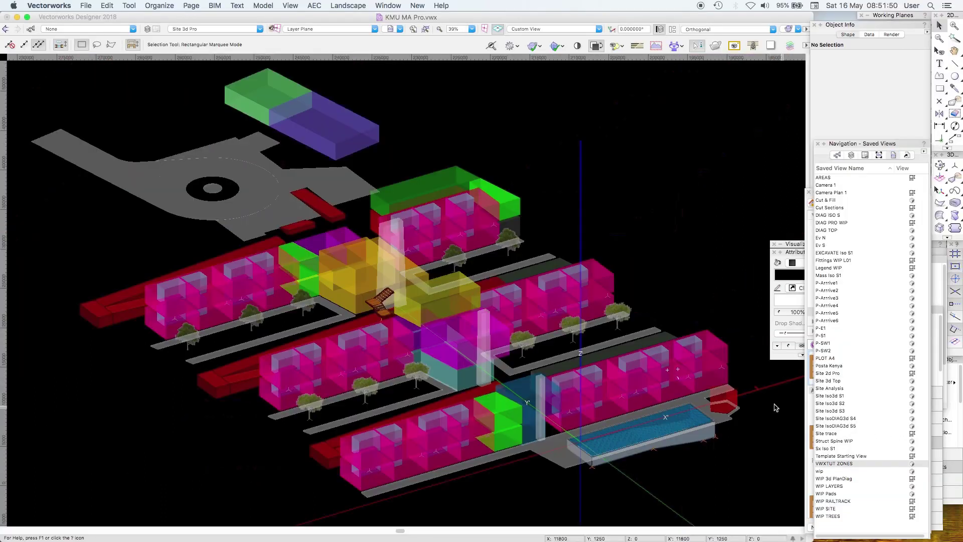
{"action": "left_click", "coordinate": [837, 155]}
{"action": "left_click_drag", "start_coordinate": [926, 245], "coordinate": [934, 360]}
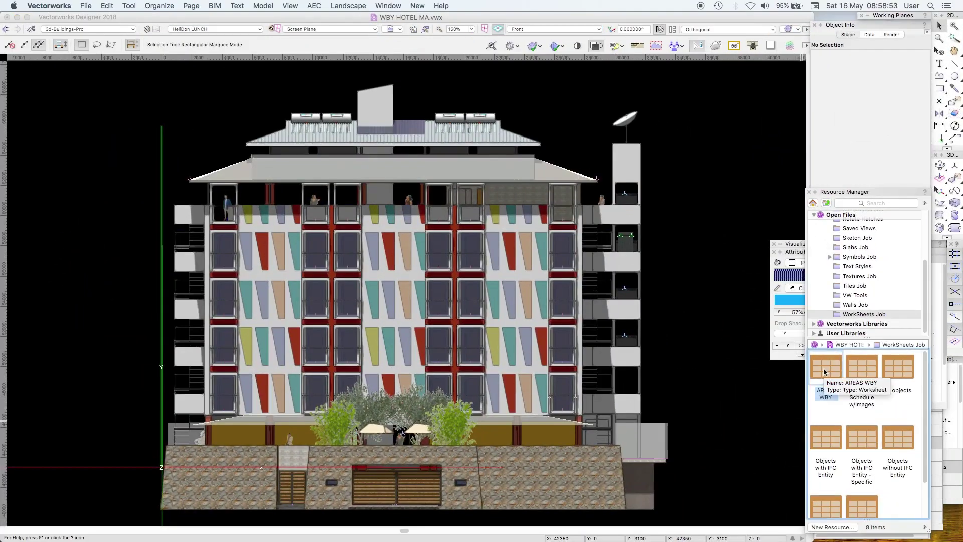
Step: Open the AREAS WBY worksheet from the Resource Manager and scroll through it
{"action": "right_click", "coordinate": [825, 372]}
{"action": "left_click", "coordinate": [742, 415]}
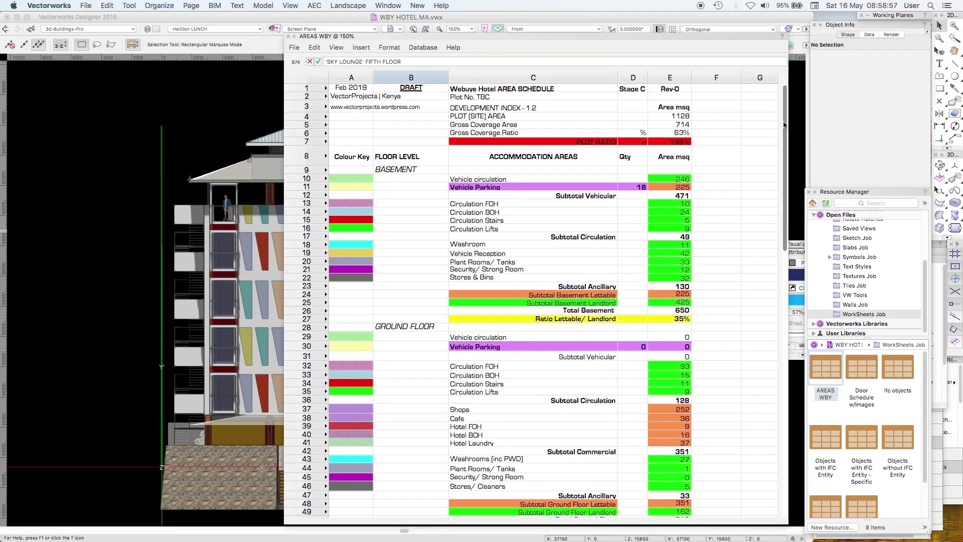
{"action": "scroll", "coordinate": [785, 115], "scroll_direction": "down", "scroll_amount": 3}
{"action": "scroll", "coordinate": [786, 115], "scroll_direction": "up", "scroll_amount": 3}
{"action": "scroll", "coordinate": [785, 116], "scroll_direction": "down", "scroll_amount": 2}
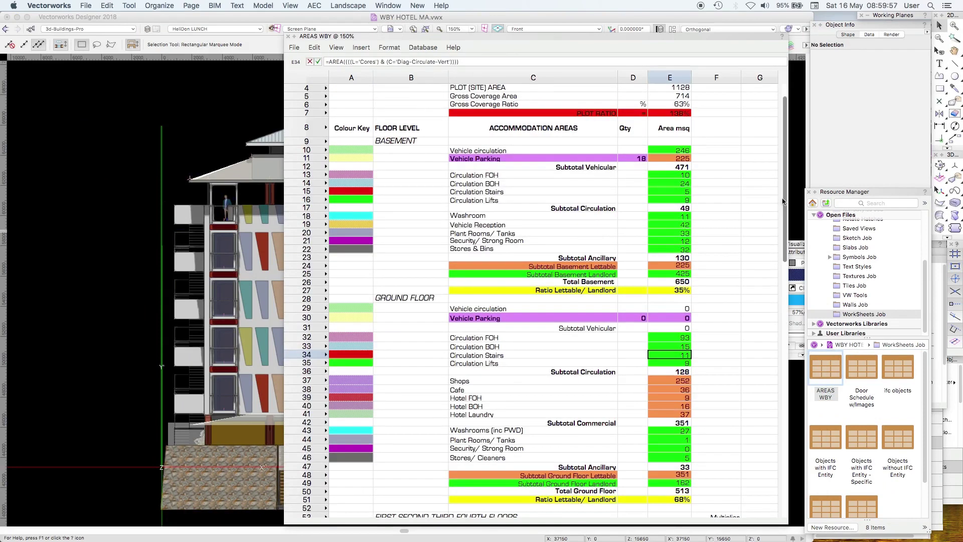
{"action": "scroll", "coordinate": [786, 205], "scroll_direction": "down", "scroll_amount": 10}
{"action": "scroll", "coordinate": [789, 281], "scroll_direction": "down", "scroll_amount": 2}
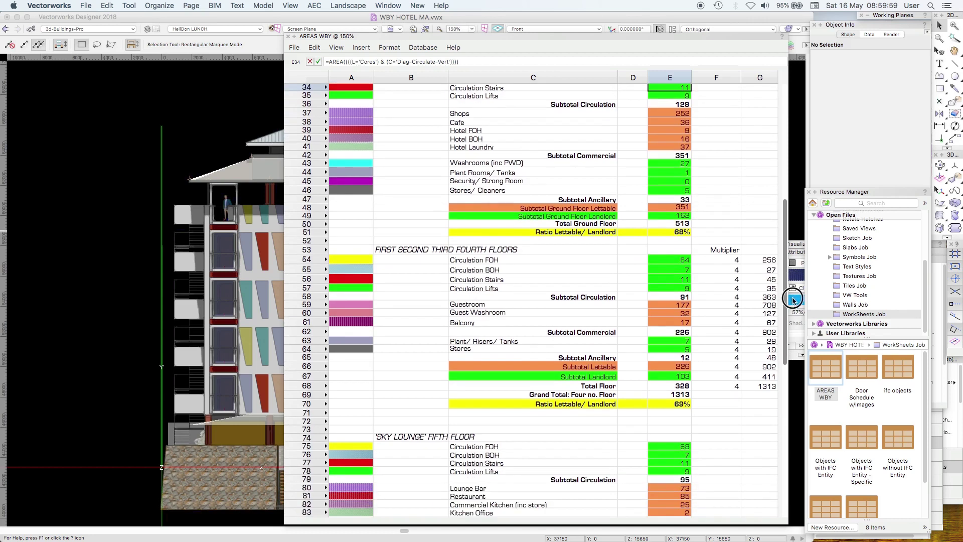
Step: Inspect the area formula in cell E54 and the ratio formula in E70
{"action": "left_click", "coordinate": [680, 263]}
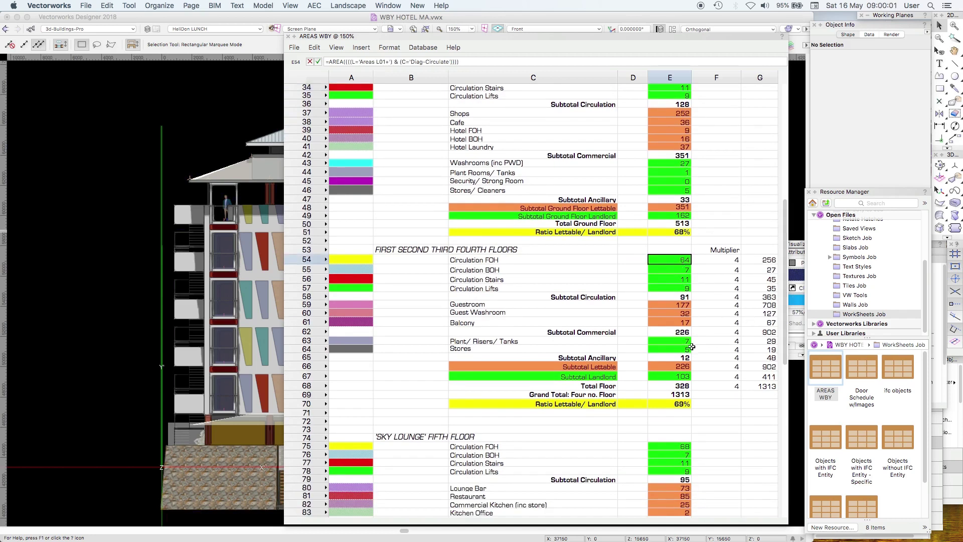
{"action": "left_click", "coordinate": [682, 406]}
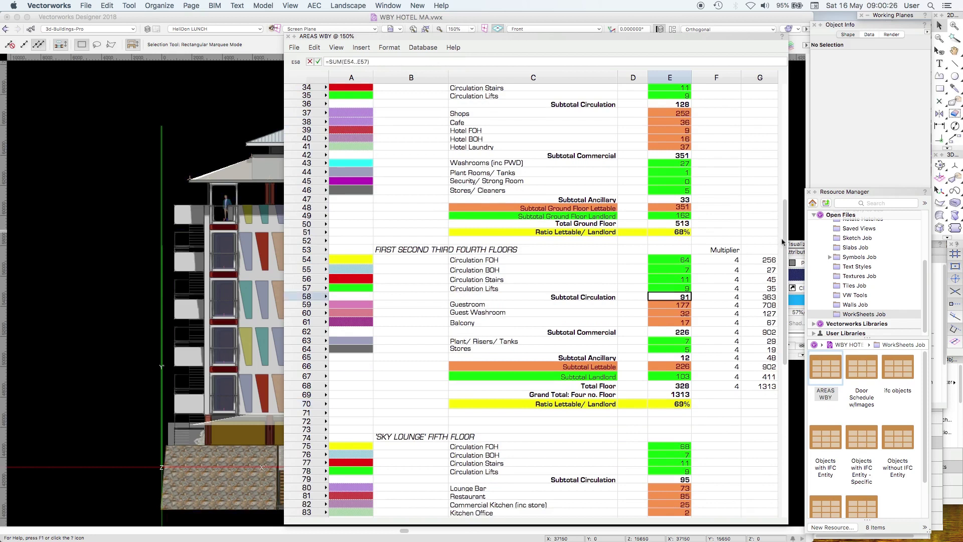
{"action": "left_click_drag", "start_coordinate": [792, 234], "coordinate": [791, 398]}
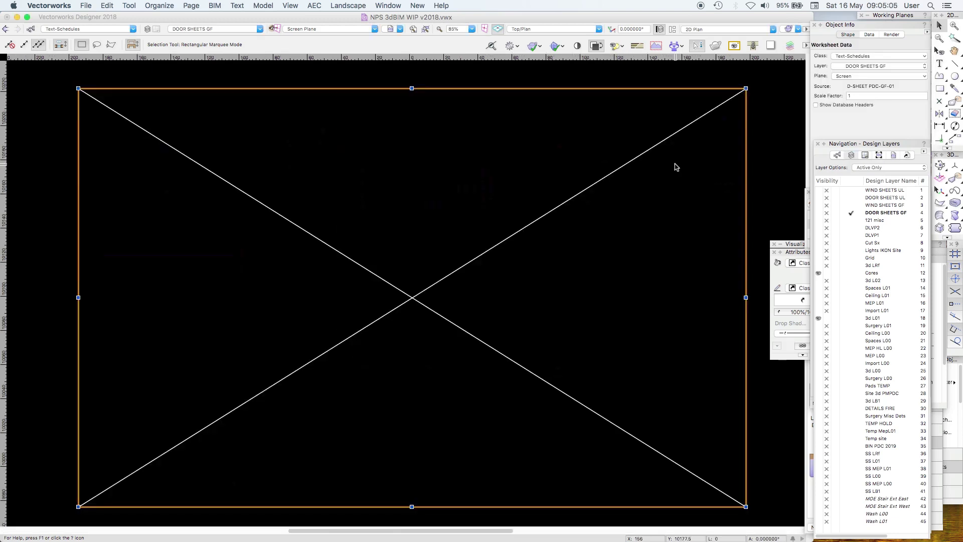
Step: Open the ground-floor door schedule and view the door database row's criteria
{"action": "double_click", "coordinate": [675, 165]}
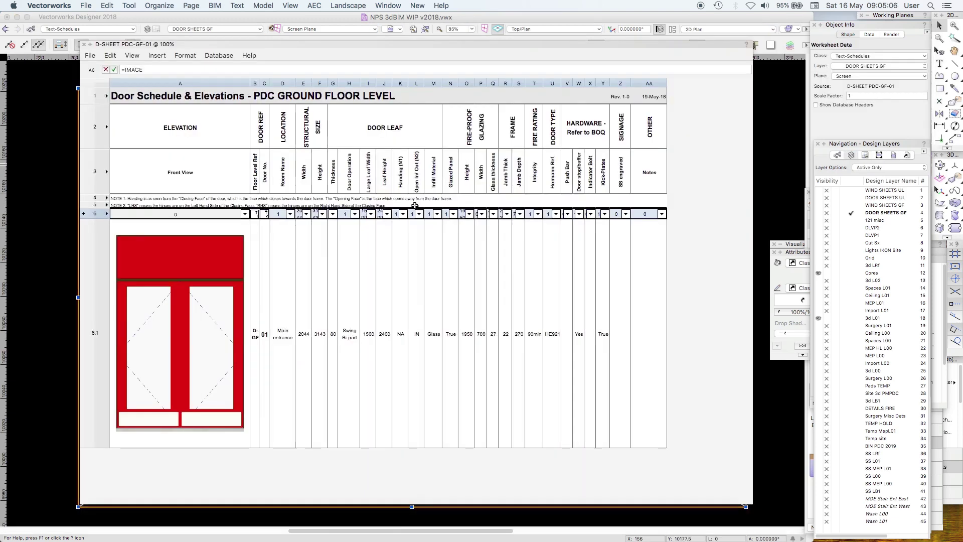
{"action": "right_click", "coordinate": [95, 214]}
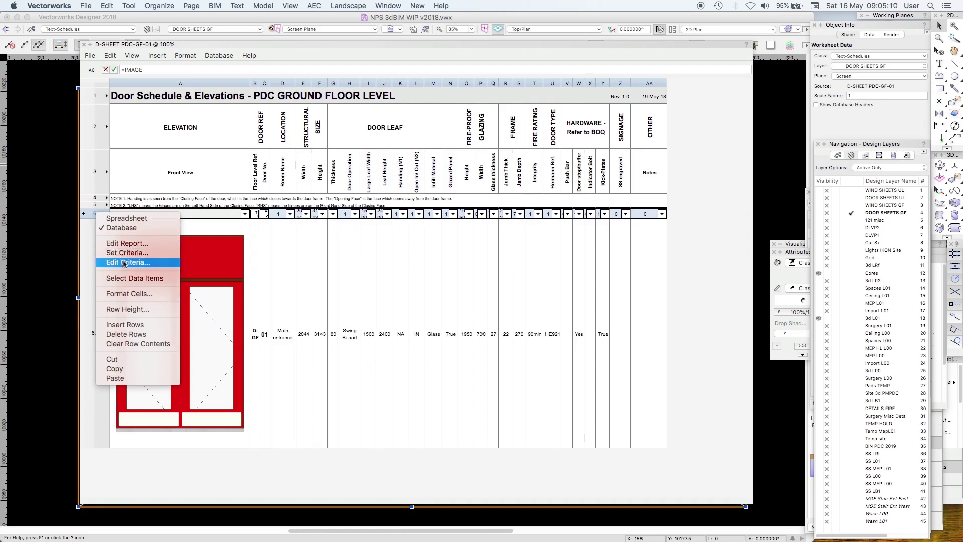
{"action": "left_click", "coordinate": [126, 263]}
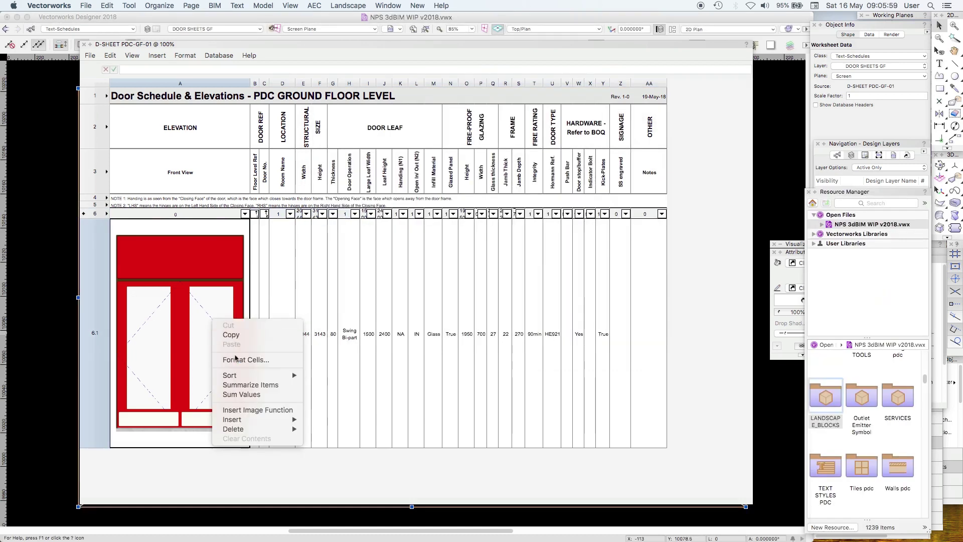
Step: Check the door image cell's Images formatting, then expand the file's resources in Resource Manager
{"action": "left_click", "coordinate": [243, 361]}
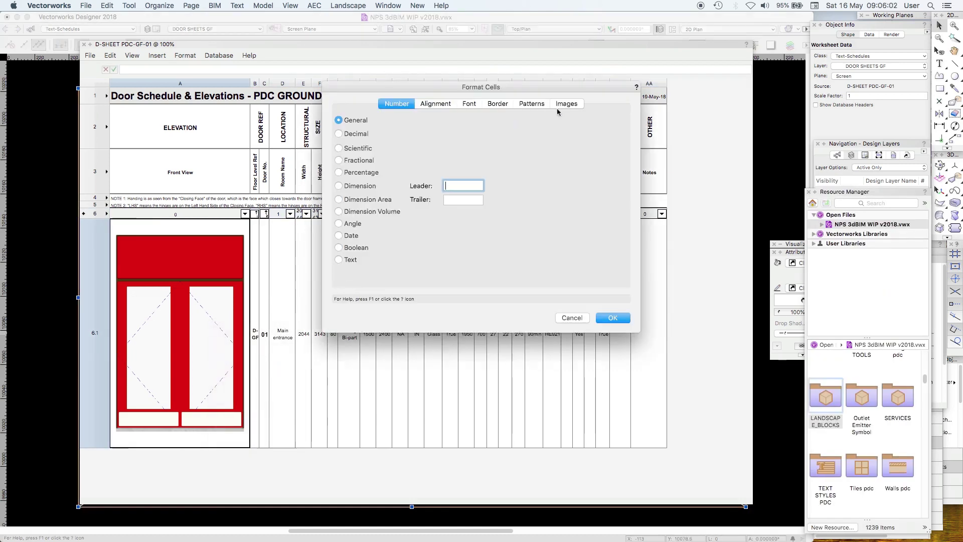
{"action": "left_click", "coordinate": [565, 104]}
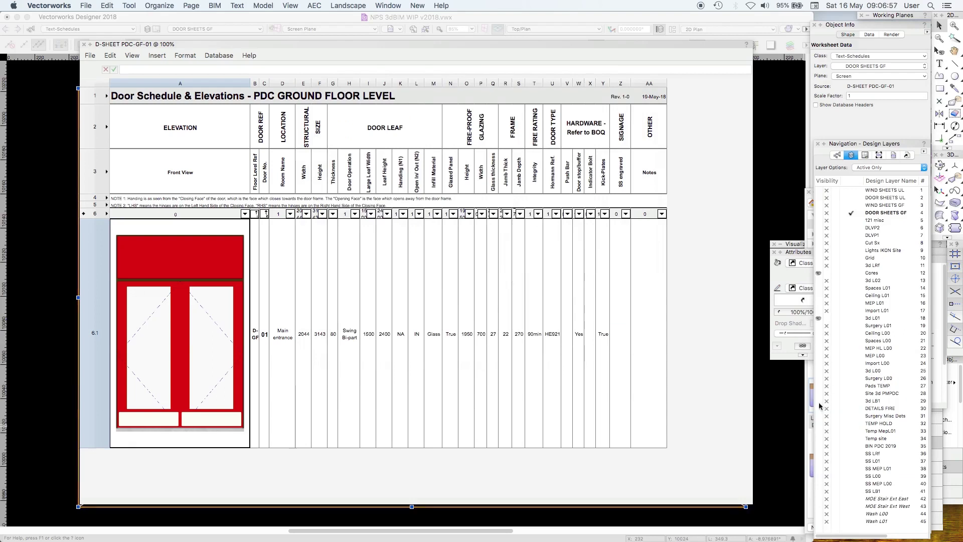
{"action": "key", "text": "super+r"}
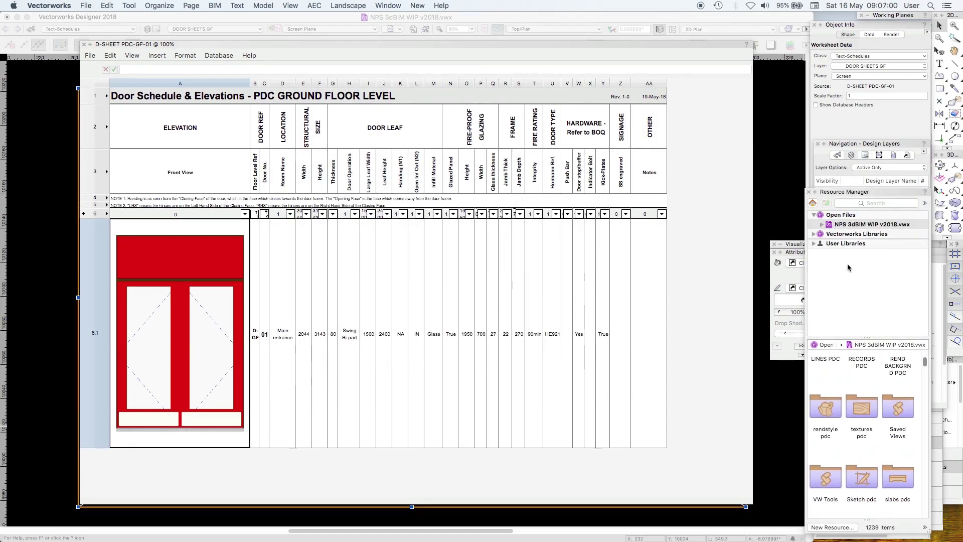
{"action": "left_click", "coordinate": [822, 225]}
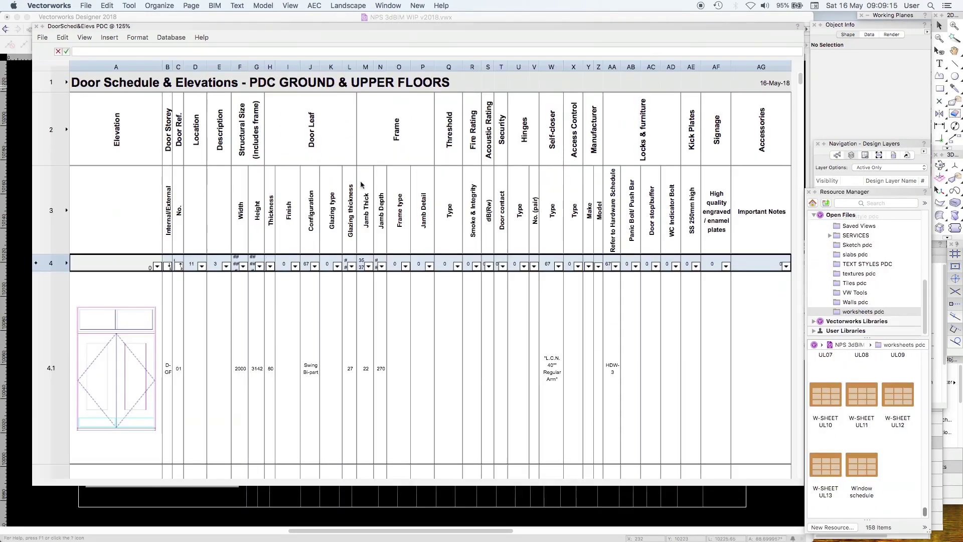
Step: View the upper-floors door database row's criteria and cancel without changes
{"action": "double_click", "coordinate": [363, 185]}
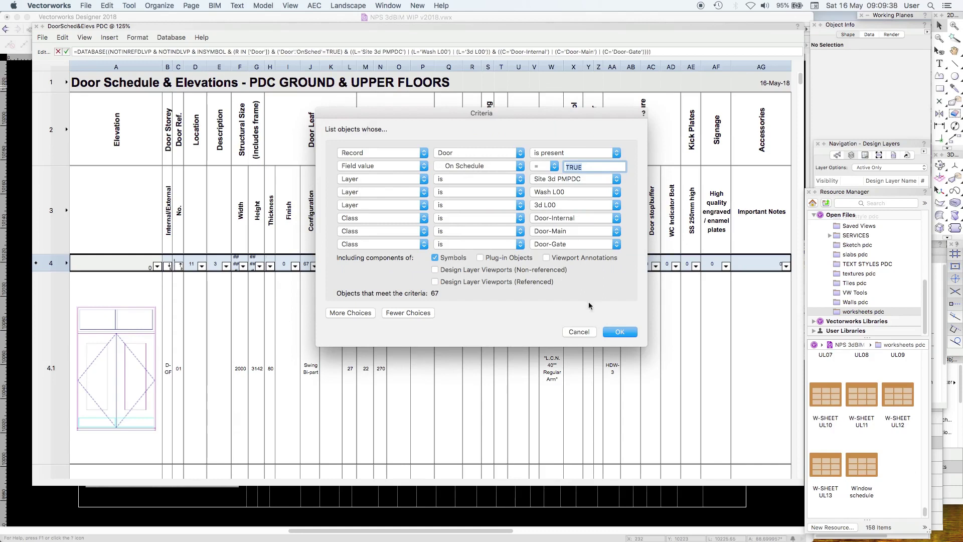
{"action": "left_click", "coordinate": [580, 332]}
{"action": "left_click_drag", "start_coordinate": [800, 81], "coordinate": [799, 190]}
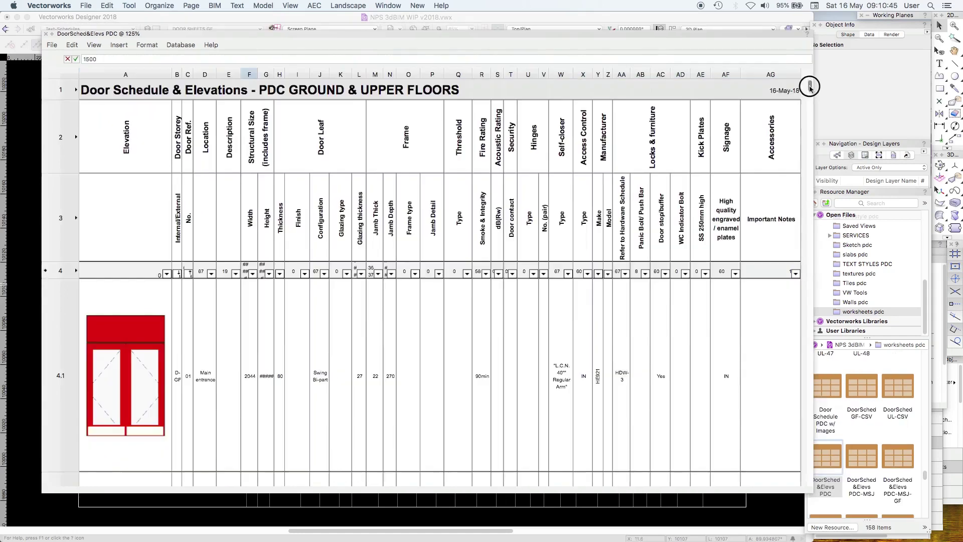
{"action": "left_click_drag", "start_coordinate": [811, 86], "coordinate": [810, 167]}
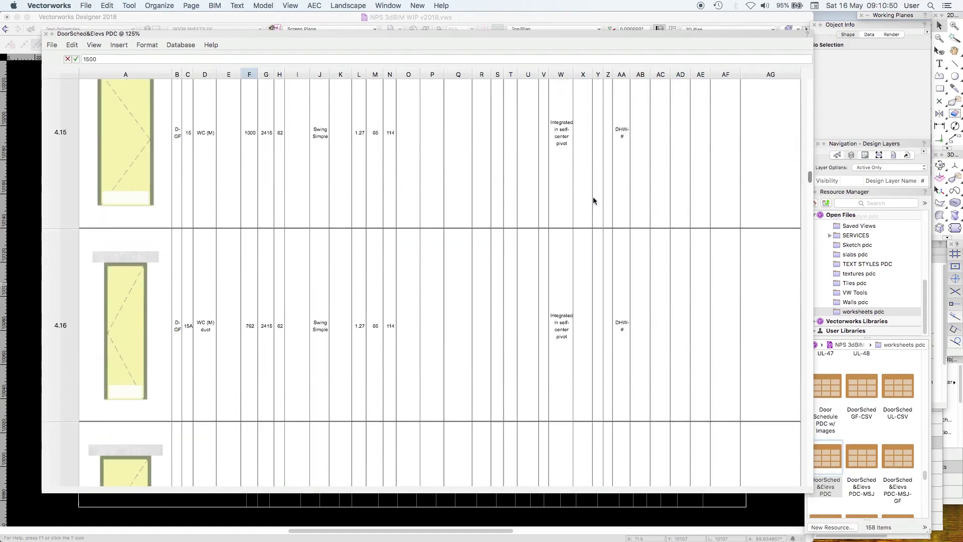
{"action": "left_click_drag", "start_coordinate": [800, 173], "coordinate": [806, 69]}
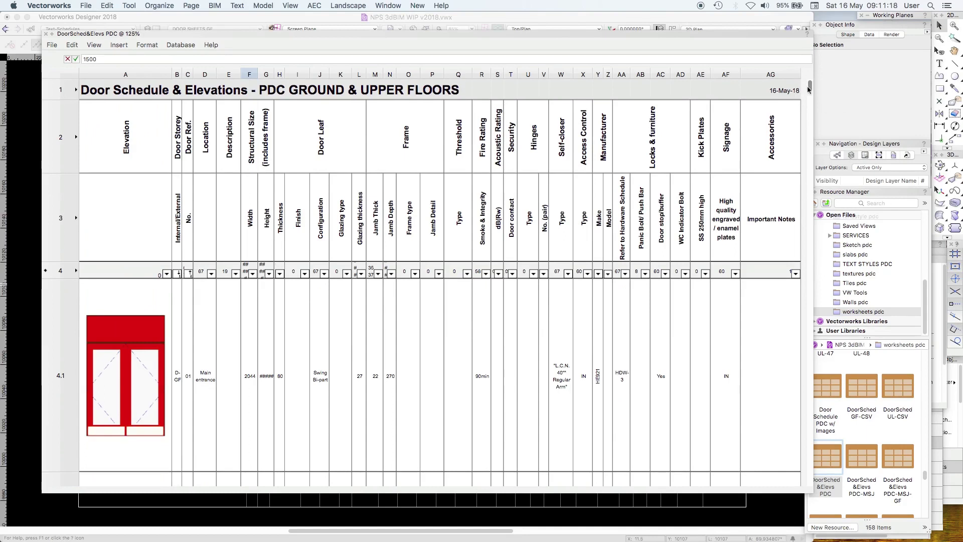
Step: Inspect headers AE3 and S2; Acoustic Rating pulls from Door record User Field 3
{"action": "left_click", "coordinate": [701, 218]}
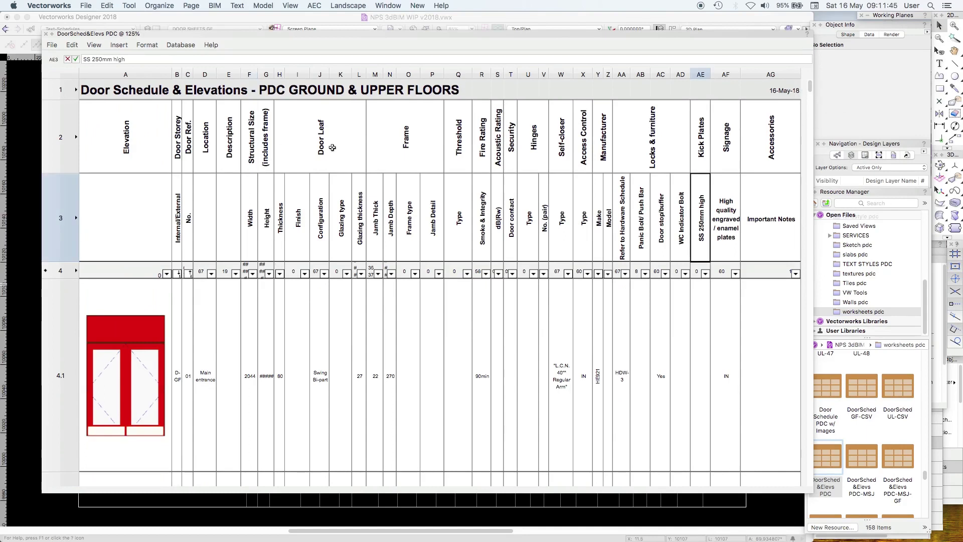
{"action": "left_click", "coordinate": [497, 149]}
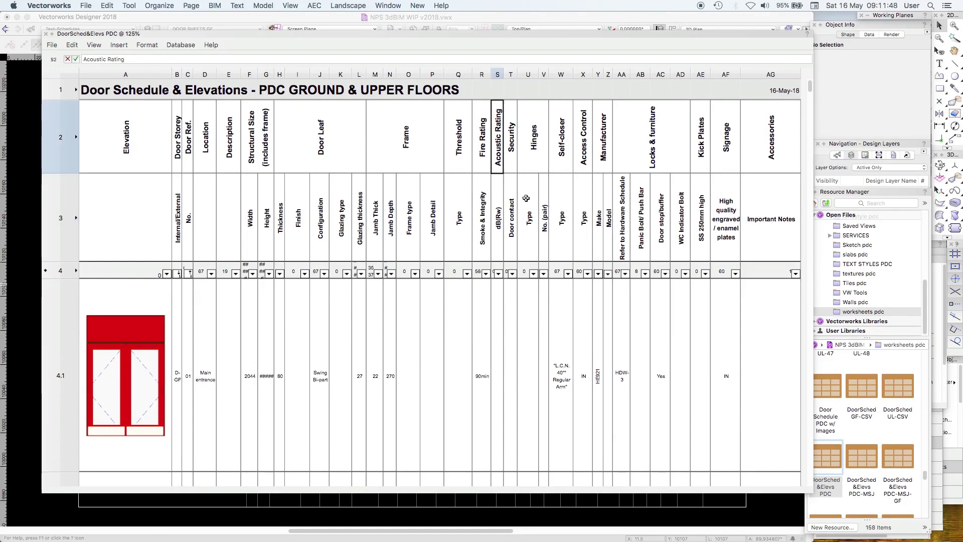
{"action": "left_click", "coordinate": [500, 274]}
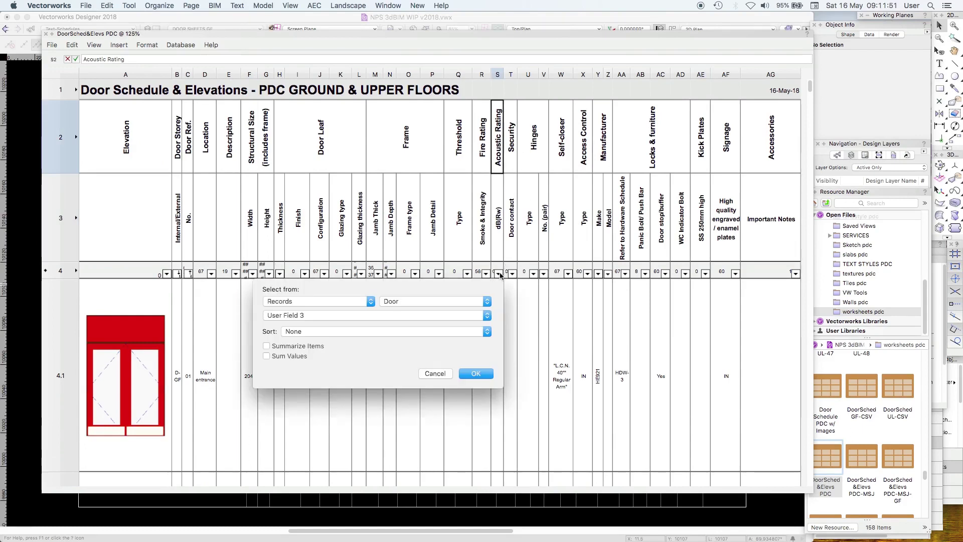